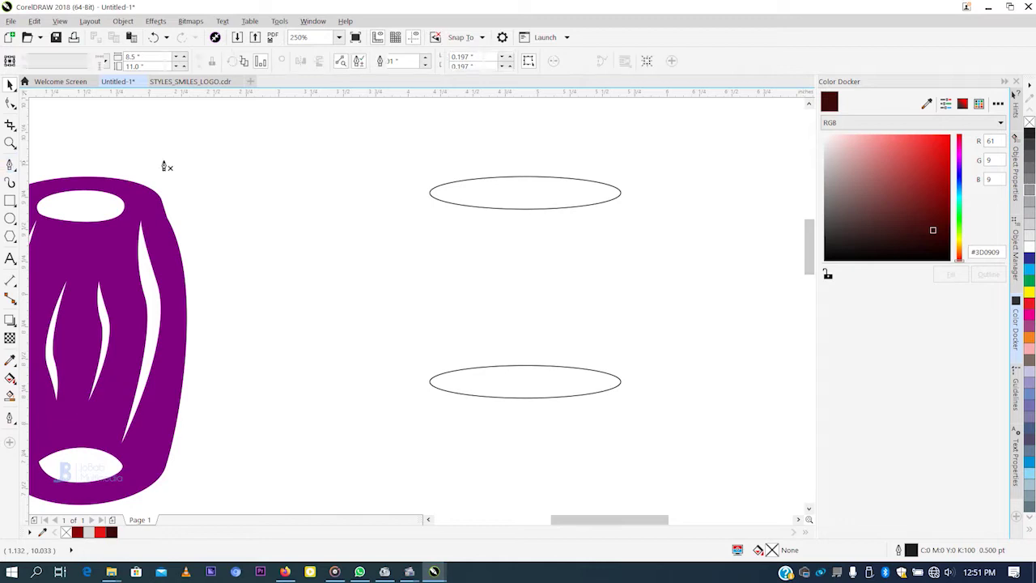
Draw an outward-bulging curve joining the left ends of the two ellipses with the Pen tool, and lower its middle node to even the bulge.
{"action": "left_click", "coordinate": [430, 192]}
{"action": "left_click_drag", "start_coordinate": [390, 261], "coordinate": [395, 306]}
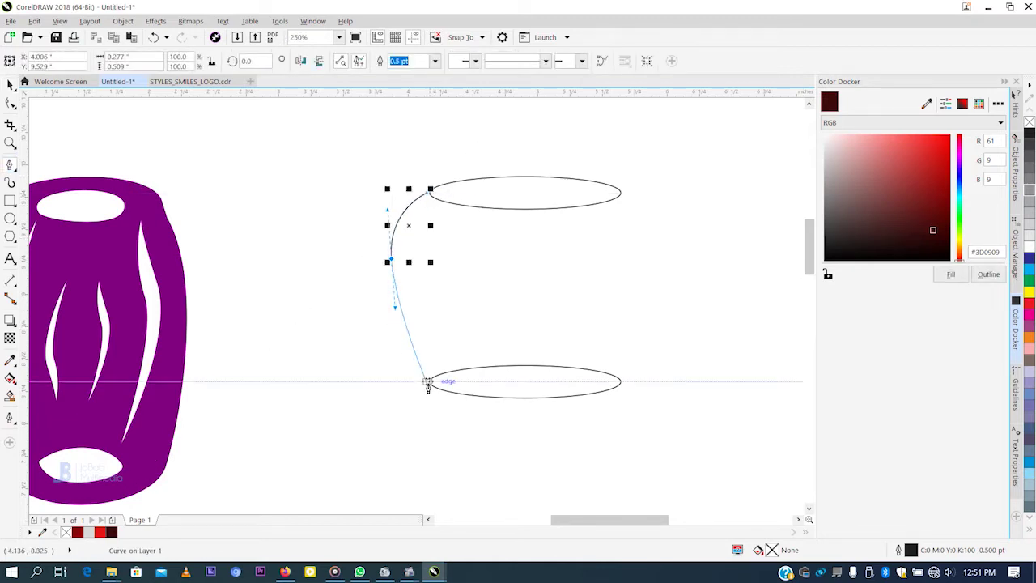
{"action": "double_click", "coordinate": [429, 385]}
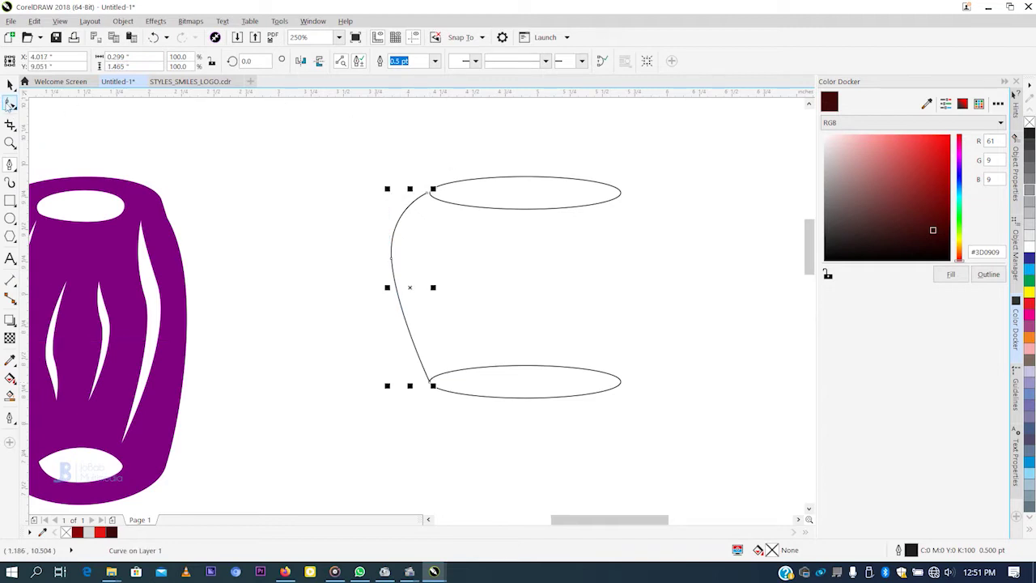
{"action": "left_click", "coordinate": [9, 103]}
{"action": "mouse_move", "coordinate": [394, 267]}
{"action": "left_mouse_down"}
{"action": "mouse_move", "coordinate": [414, 293]}
{"action": "mouse_move", "coordinate": [395, 279]}
{"action": "left_mouse_up"}
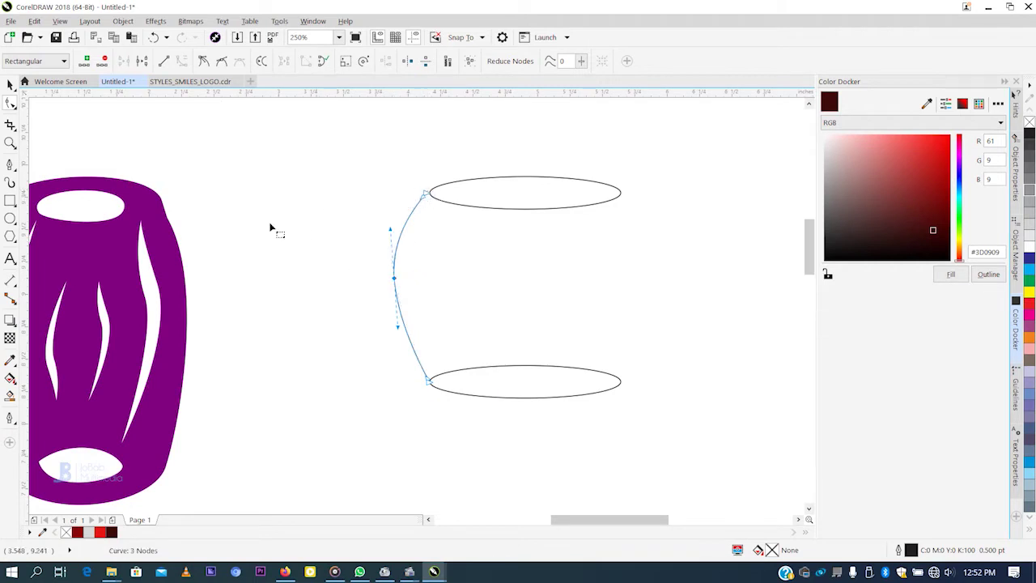
{"action": "left_click", "coordinate": [10, 84]}
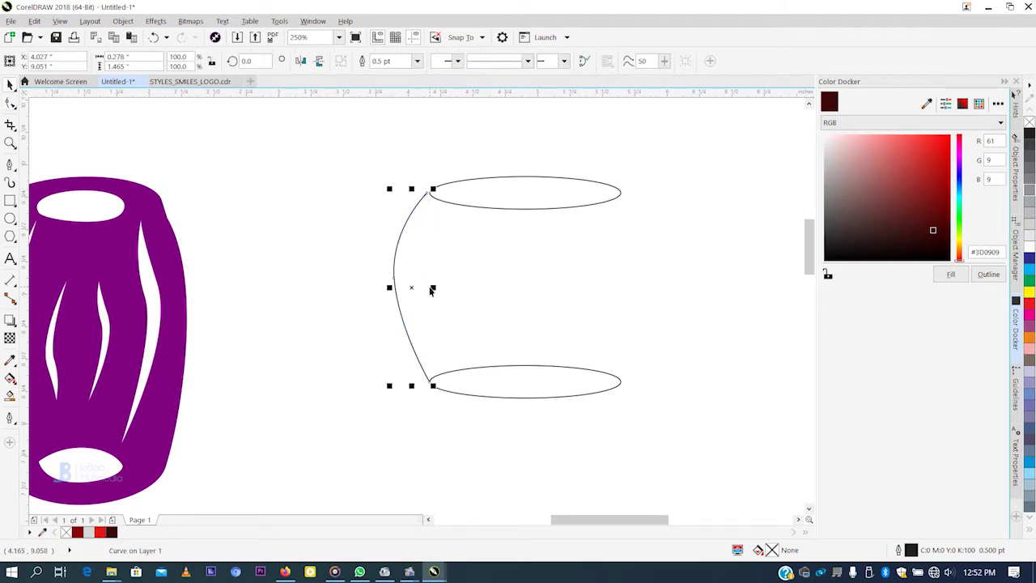
Move the side curve's upper end node so it touches the left edge of the upper ellipse.
{"action": "scroll", "coordinate": [432, 203], "scroll_direction": "up", "scroll_amount": 3}
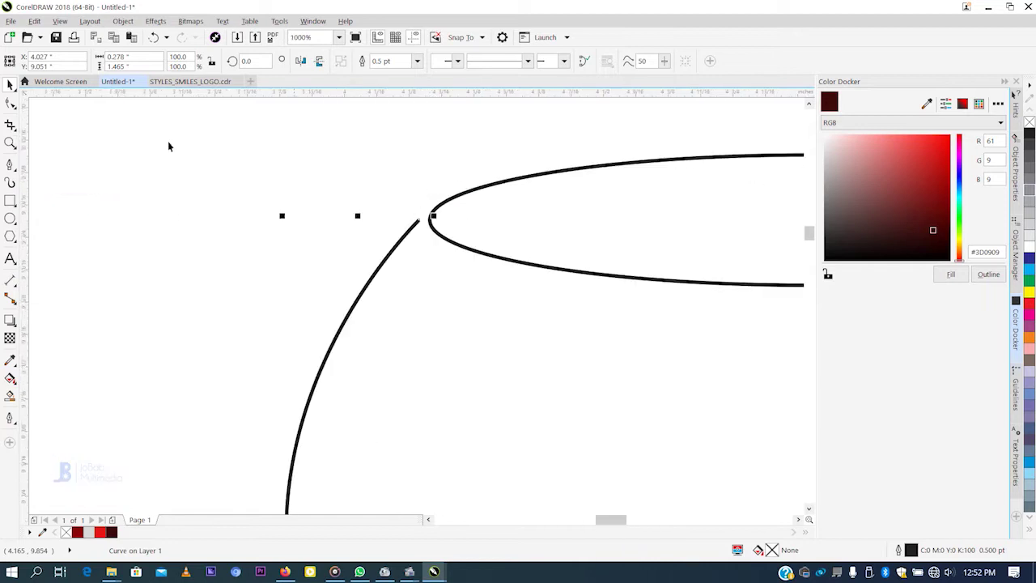
{"action": "left_click", "coordinate": [9, 104]}
{"action": "left_click_drag", "start_coordinate": [422, 223], "coordinate": [441, 221]}
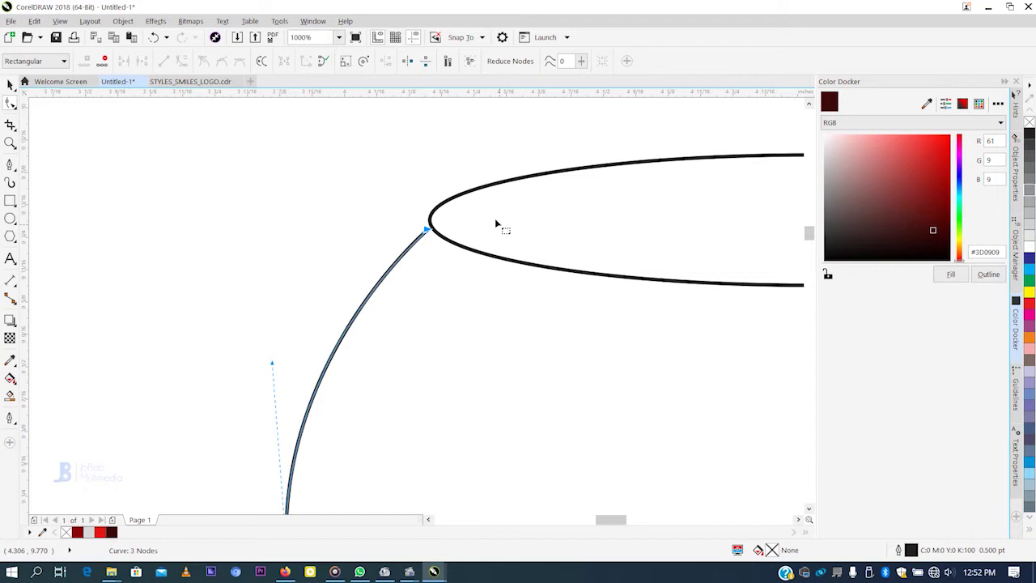
{"action": "scroll", "coordinate": [454, 222], "scroll_direction": "up", "scroll_amount": 3}
{"action": "left_click_drag", "start_coordinate": [359, 268], "coordinate": [370, 250]}
{"action": "scroll", "coordinate": [432, 430], "scroll_direction": "down", "scroll_amount": 2}
{"action": "scroll", "coordinate": [344, 254], "scroll_direction": "down", "scroll_amount": 1}
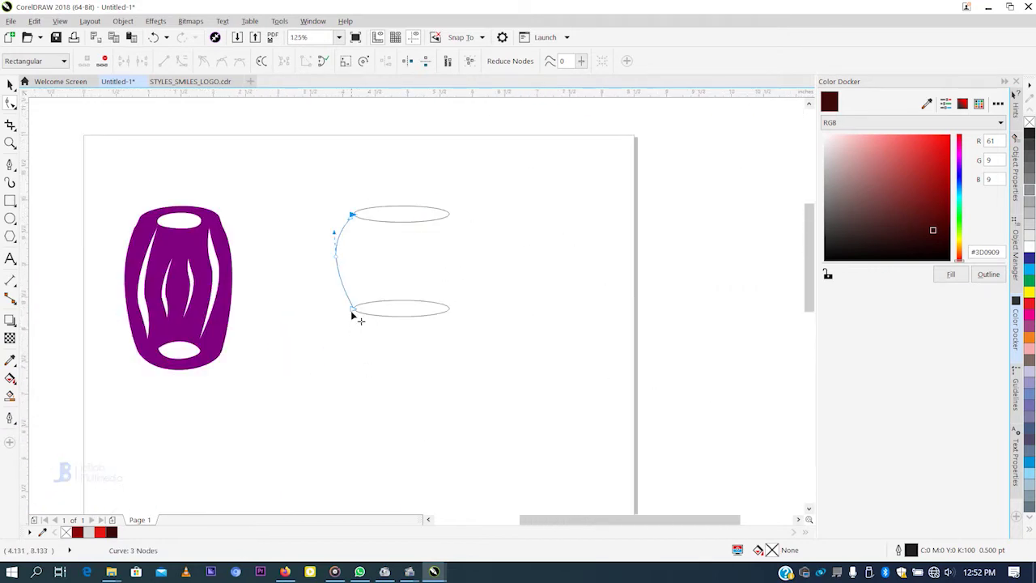
Shift the side curve's middle node about 0.024 inches downward to refine the bulge.
{"action": "scroll", "coordinate": [354, 320], "scroll_direction": "up", "scroll_amount": 4}
{"action": "scroll", "coordinate": [321, 229], "scroll_direction": "down", "scroll_amount": 2}
{"action": "scroll", "coordinate": [271, 130], "scroll_direction": "down", "scroll_amount": 1}
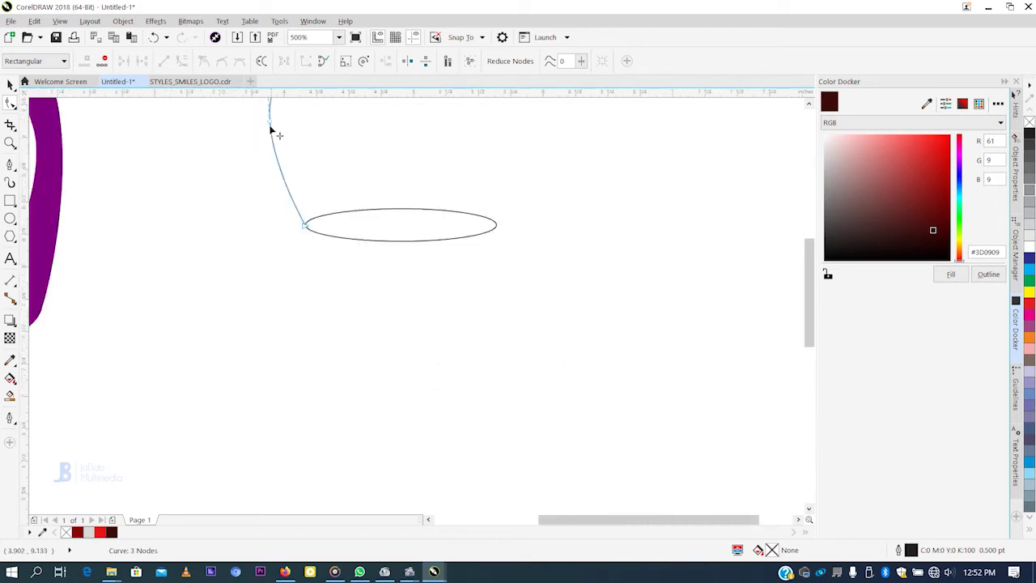
{"action": "scroll", "coordinate": [271, 130], "scroll_direction": "down", "scroll_amount": 1}
{"action": "scroll", "coordinate": [807, 292], "scroll_direction": "up", "scroll_amount": 2}
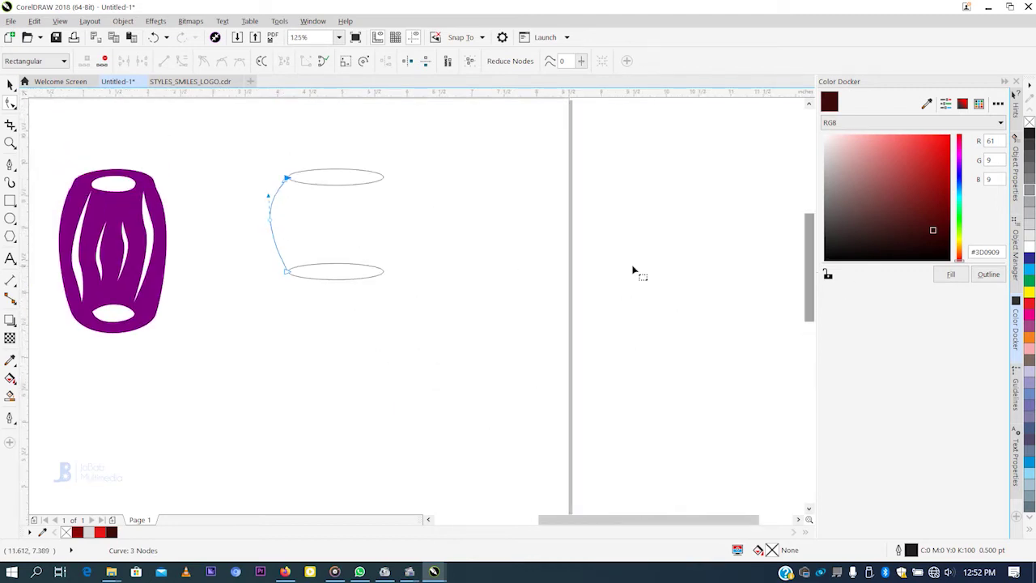
{"action": "scroll", "coordinate": [259, 208], "scroll_direction": "up", "scroll_amount": 1}
{"action": "scroll", "coordinate": [350, 296], "scroll_direction": "up", "scroll_amount": 2}
{"action": "scroll", "coordinate": [363, 307], "scroll_direction": "down", "scroll_amount": 2}
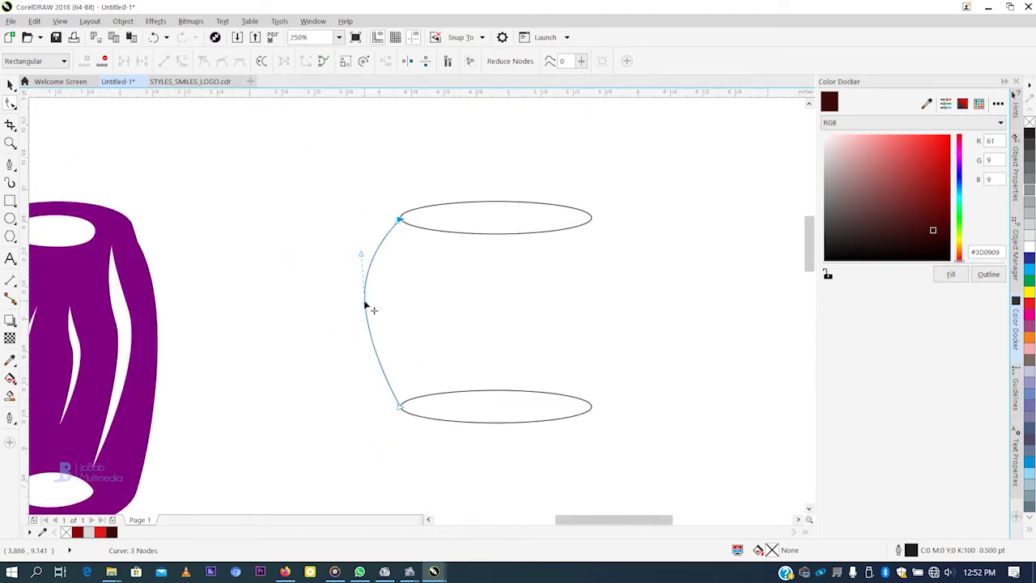
{"action": "scroll", "coordinate": [369, 302], "scroll_direction": "up", "scroll_amount": 2}
{"action": "left_click", "coordinate": [364, 312]}
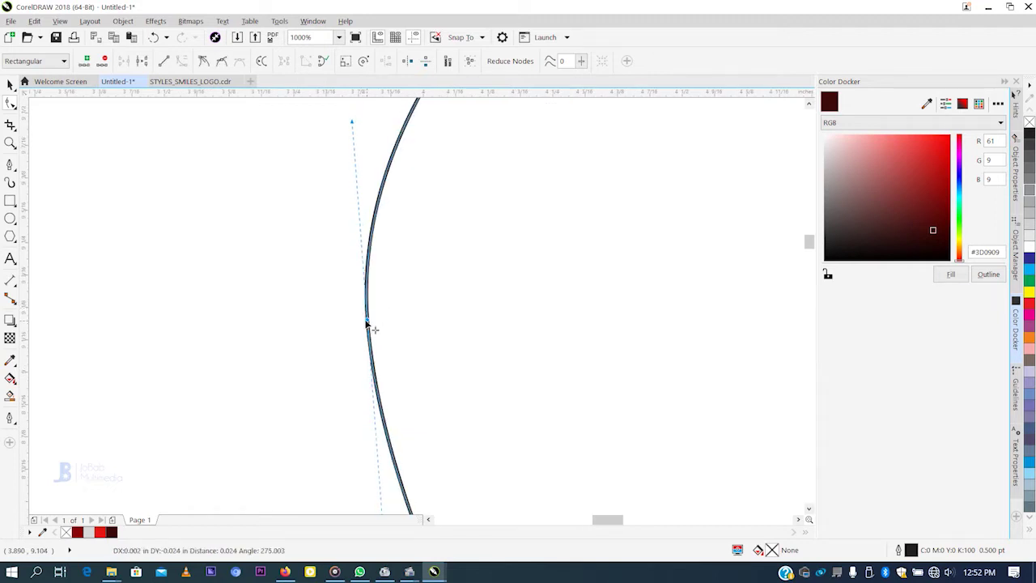
{"action": "key", "text": "space"}
{"action": "scroll", "coordinate": [368, 255], "scroll_direction": "down", "scroll_amount": 2}
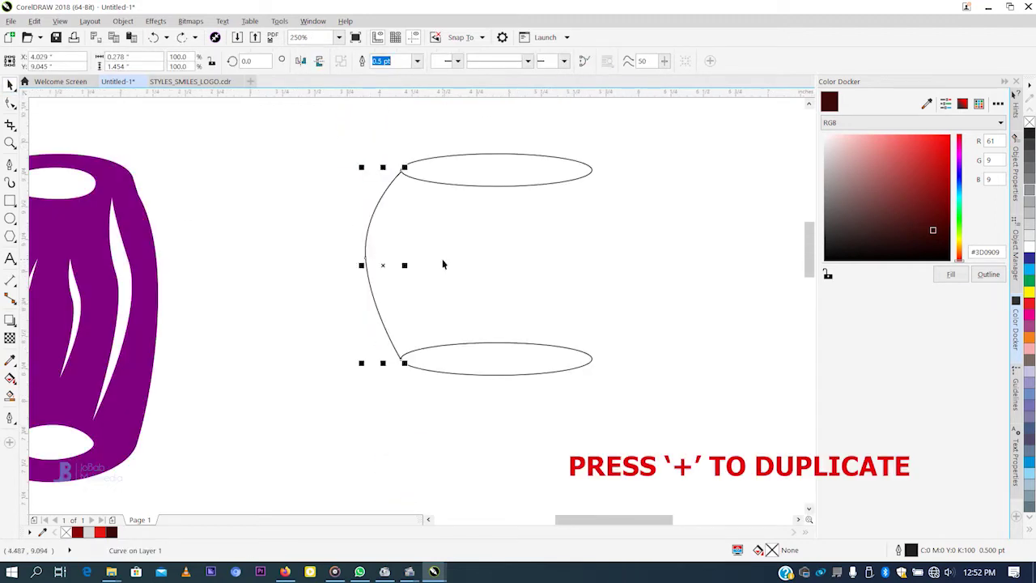
Duplicate the side curve, mirror the copy horizontally, and place it against the right ends of both ellipses.
{"action": "key", "text": "KP_Add"}
{"action": "left_click", "coordinate": [301, 62]}
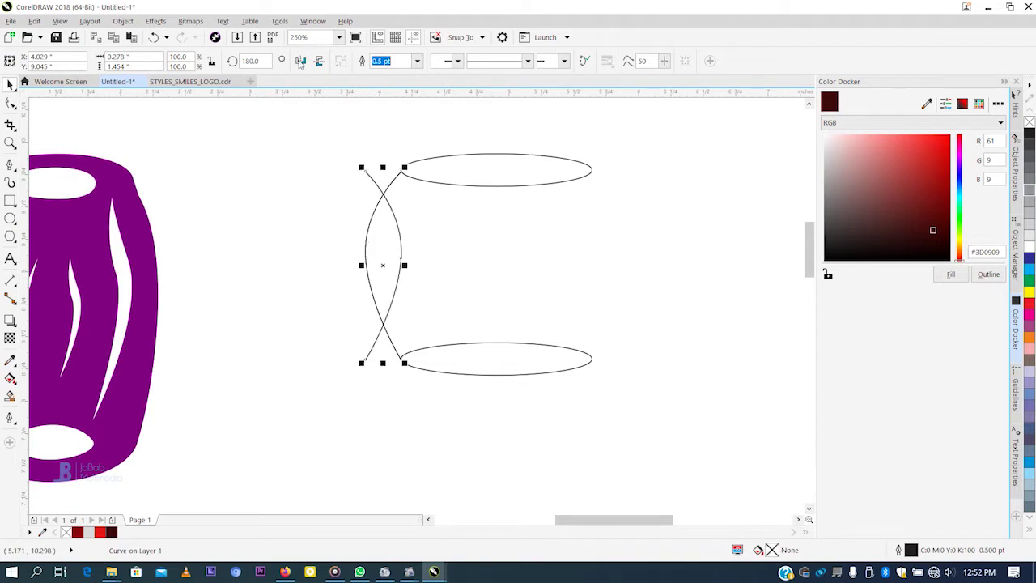
{"action": "left_click_drag", "start_coordinate": [378, 249], "coordinate": [611, 228]}
{"action": "left_click", "coordinate": [643, 159]}
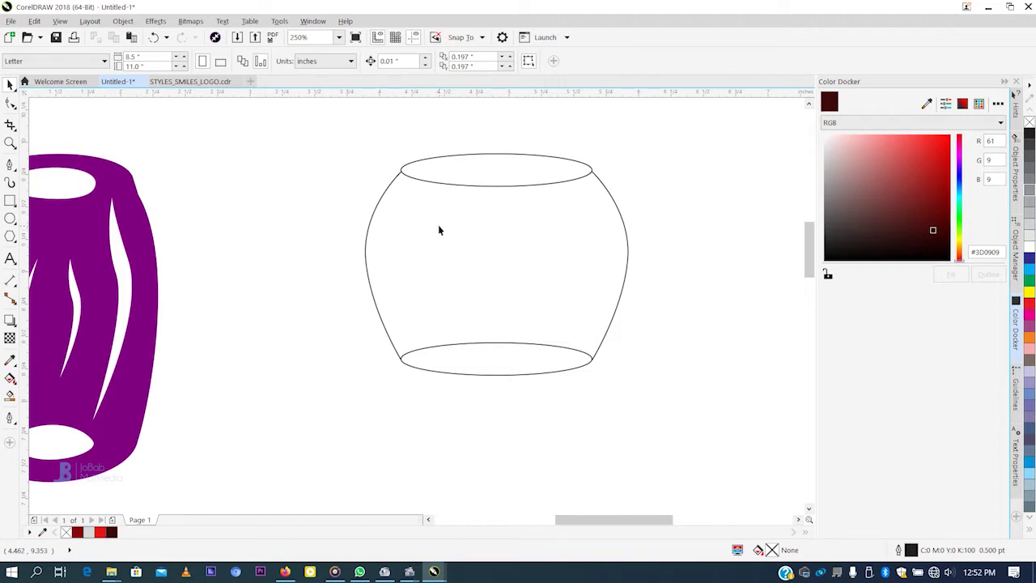
Start an inner drum-body outline with the Pen tool, curving its upper edge just below the top ellipse from the left end to the right end.
{"action": "left_click", "coordinate": [9, 164]}
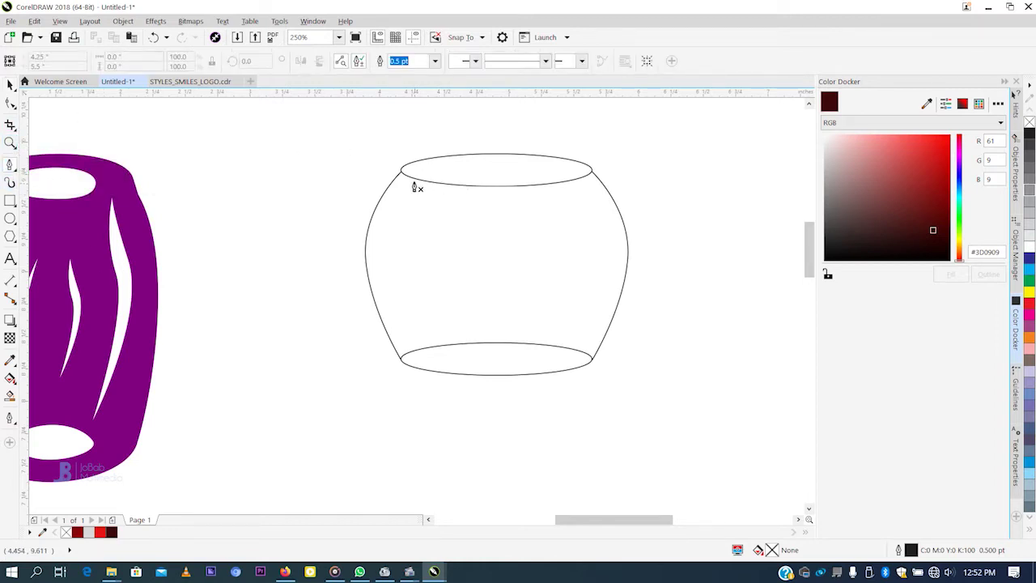
{"action": "scroll", "coordinate": [414, 182], "scroll_direction": "up", "scroll_amount": 1}
{"action": "left_click", "coordinate": [395, 176]}
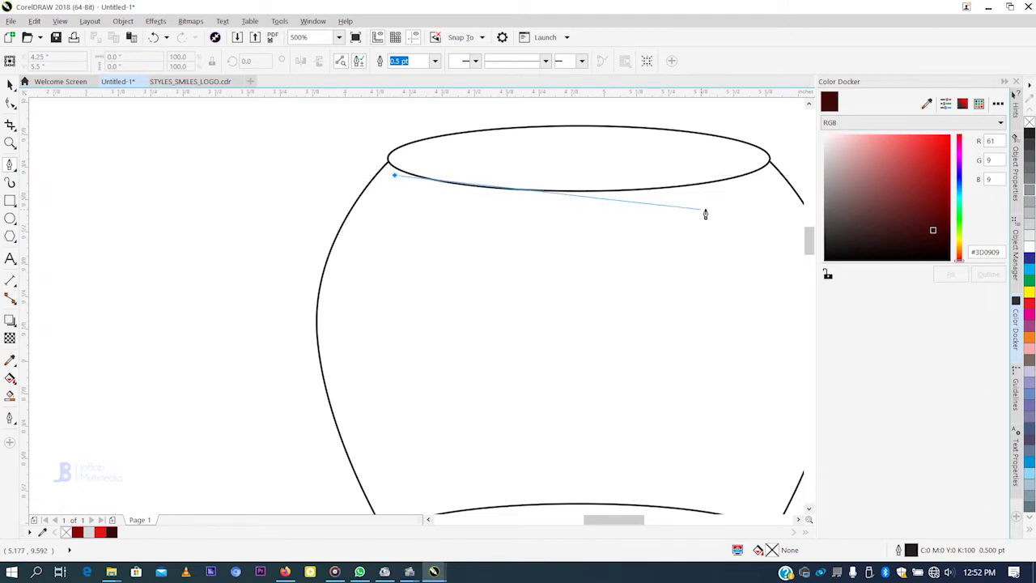
{"action": "left_click_drag", "start_coordinate": [682, 202], "coordinate": [767, 171]}
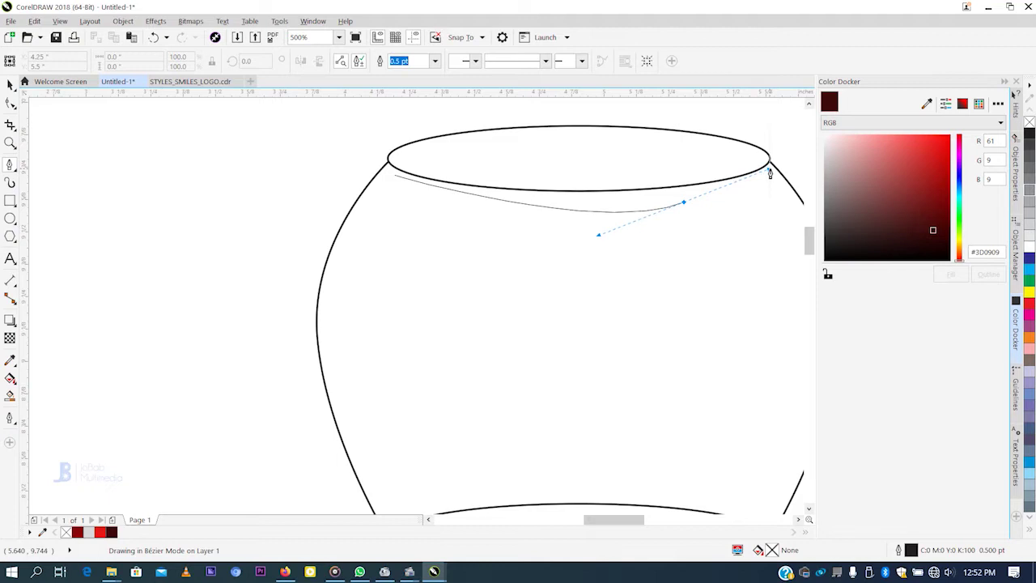
{"action": "left_click_drag", "start_coordinate": [770, 172], "coordinate": [770, 168]}
{"action": "key", "text": "Return"}
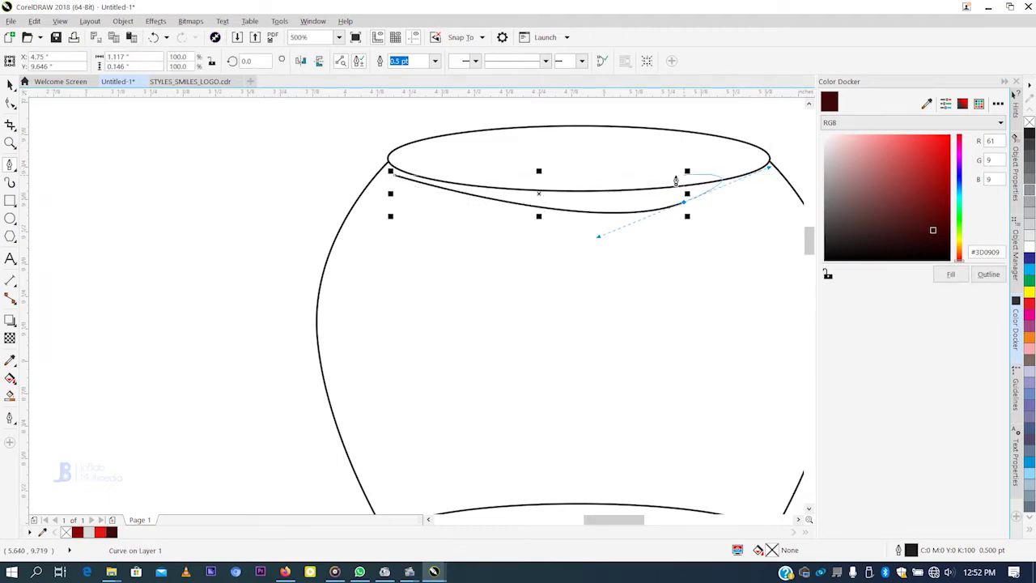
{"action": "scroll", "coordinate": [696, 184], "scroll_direction": "down", "scroll_amount": 3}
{"action": "scroll", "coordinate": [725, 178], "scroll_direction": "up", "scroll_amount": 3}
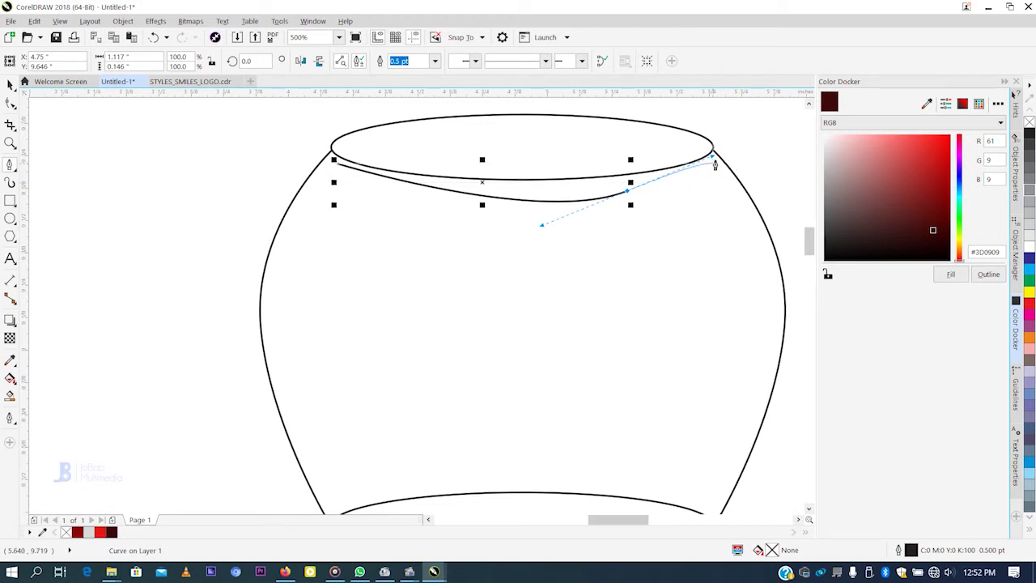
{"action": "left_click", "coordinate": [714, 158]}
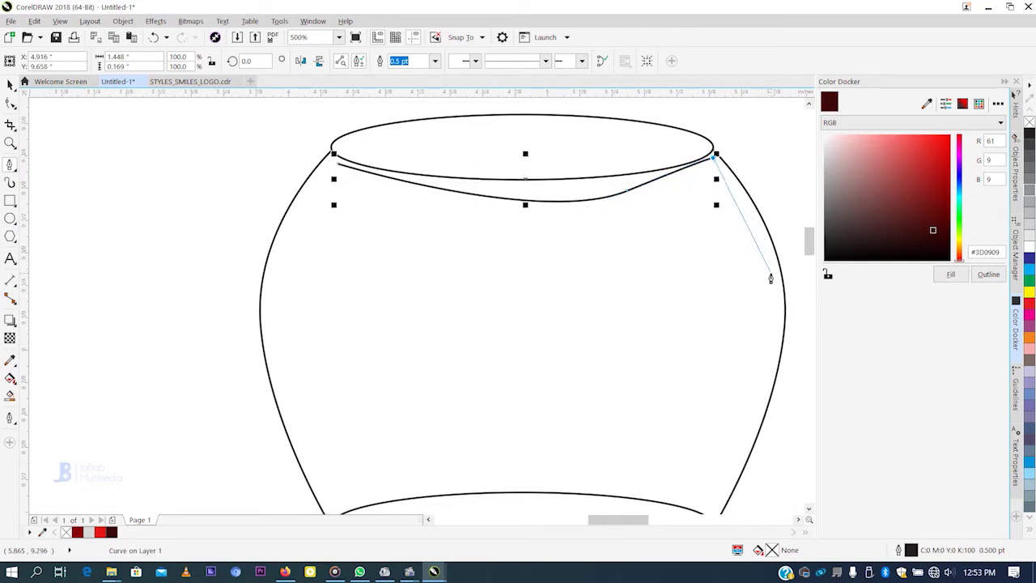
Continue the inner outline down the inside of the right side curve to the right end of the bottom ellipse.
{"action": "left_click_drag", "start_coordinate": [776, 283], "coordinate": [769, 333]}
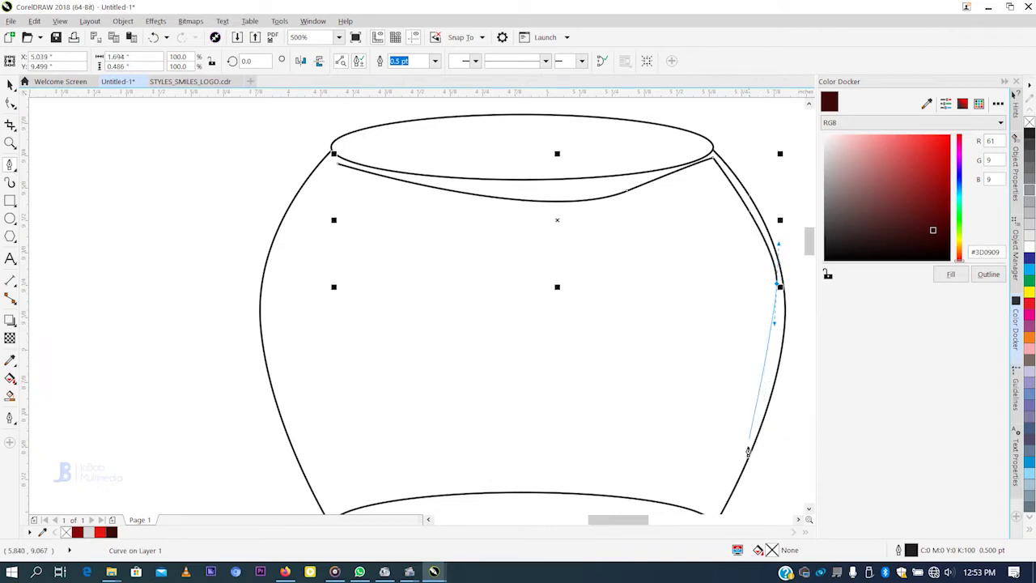
{"action": "scroll", "coordinate": [745, 395], "scroll_direction": "down", "scroll_amount": 3}
{"action": "scroll", "coordinate": [739, 416], "scroll_direction": "up", "scroll_amount": 3}
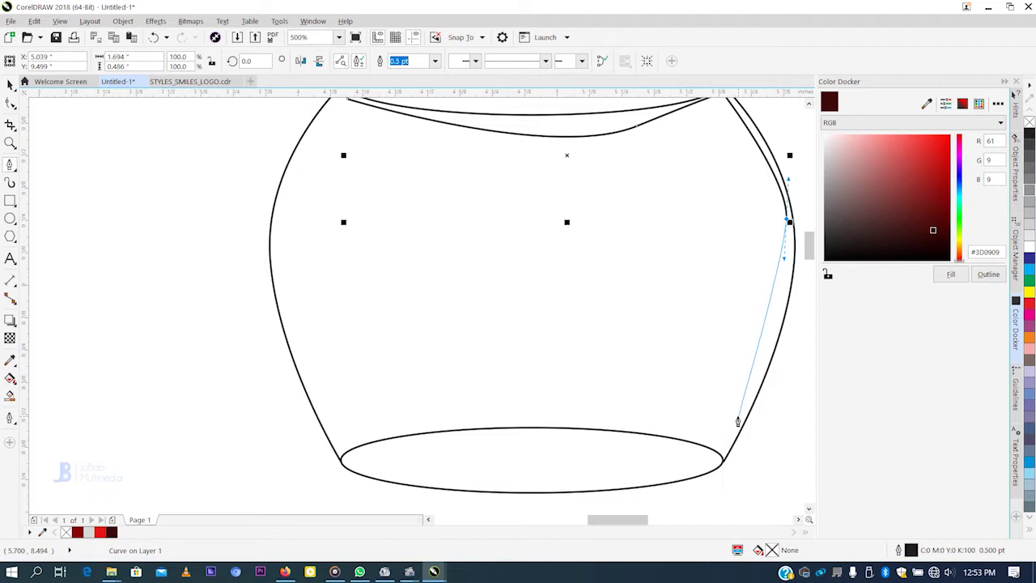
{"action": "left_click_drag", "start_coordinate": [769, 340], "coordinate": [753, 364]}
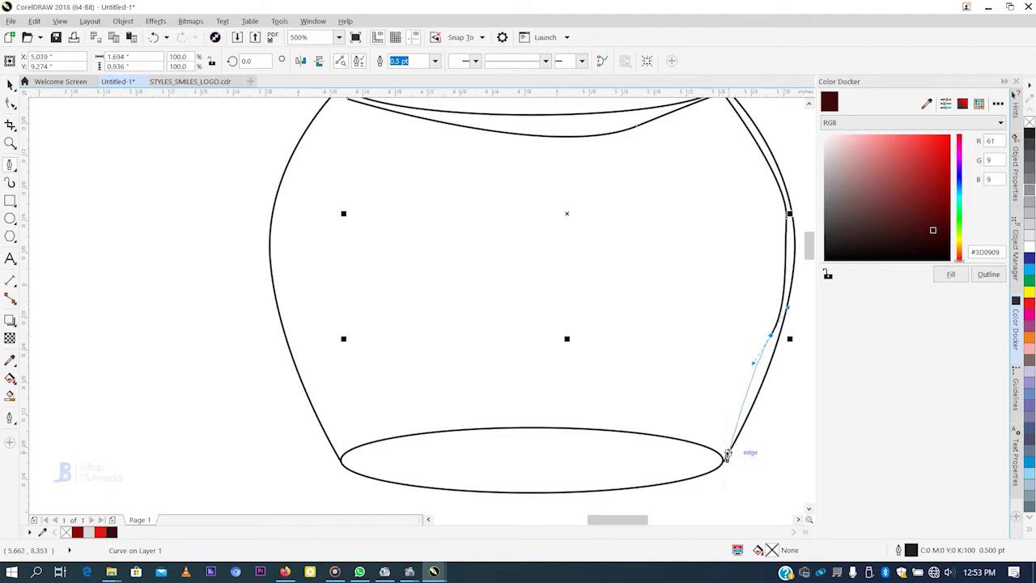
{"action": "left_click", "coordinate": [727, 453]}
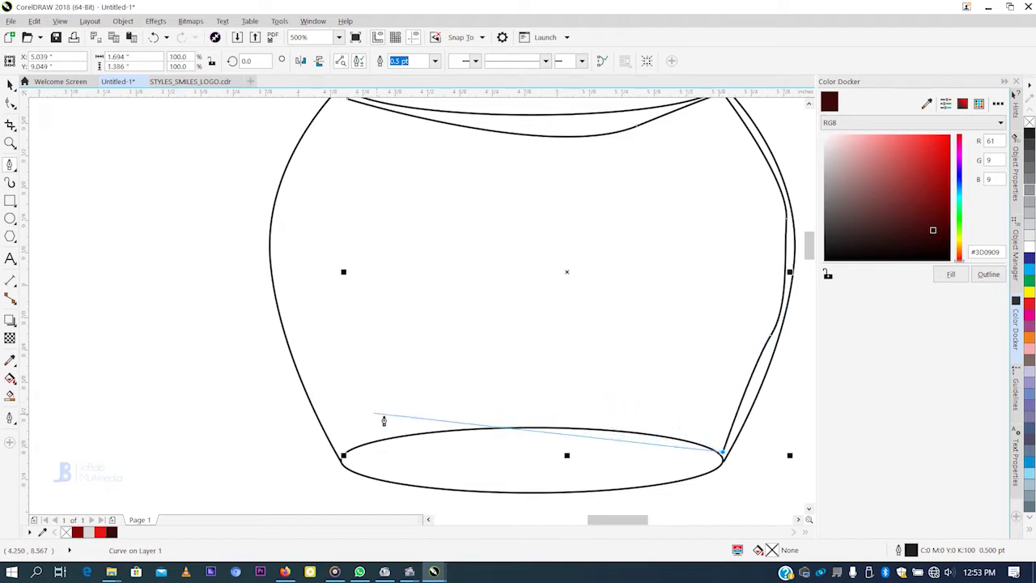
Run the inner outline's lower edge just above the bottom ellipse to that ellipse's left end.
{"action": "mouse_move", "coordinate": [580, 414]}
{"action": "left_mouse_down"}
{"action": "mouse_move", "coordinate": [373, 433]}
{"action": "mouse_move", "coordinate": [338, 456]}
{"action": "left_mouse_up"}
{"action": "left_click", "coordinate": [348, 436]}
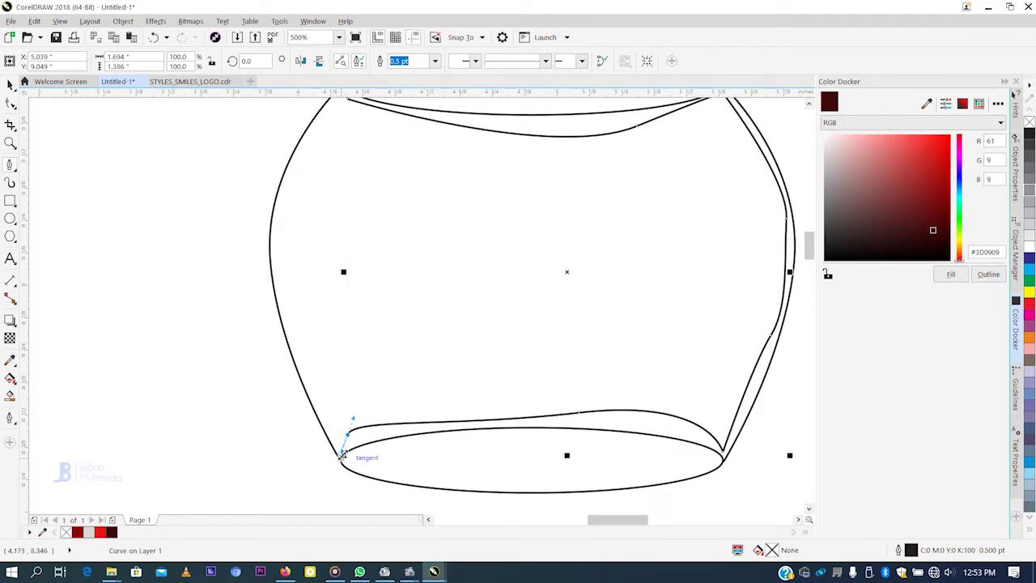
{"action": "left_click", "coordinate": [340, 455]}
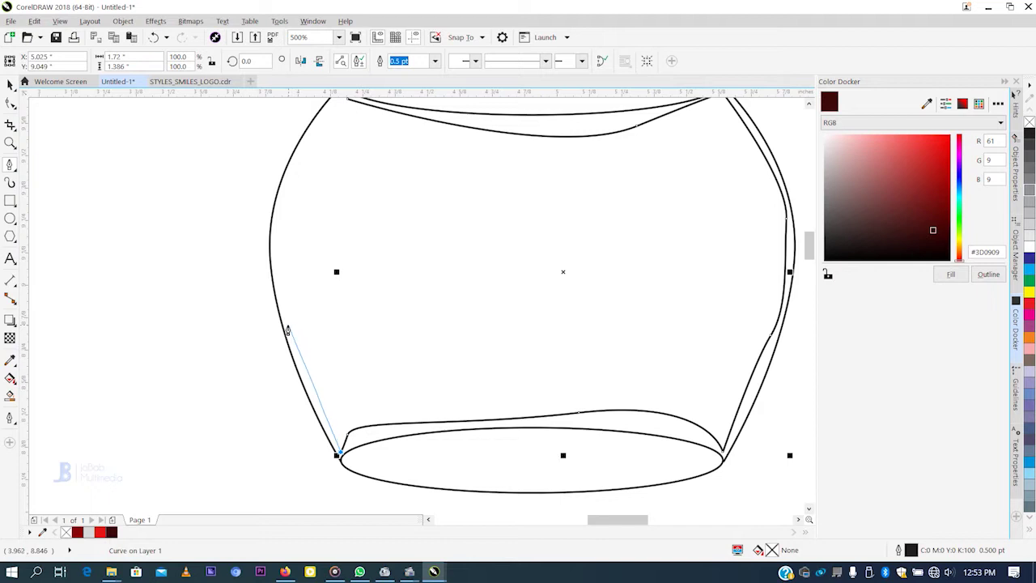
Bring the inner outline up along the inside of the left side curve and close it at its starting node.
{"action": "left_click_drag", "start_coordinate": [286, 325], "coordinate": [284, 289]}
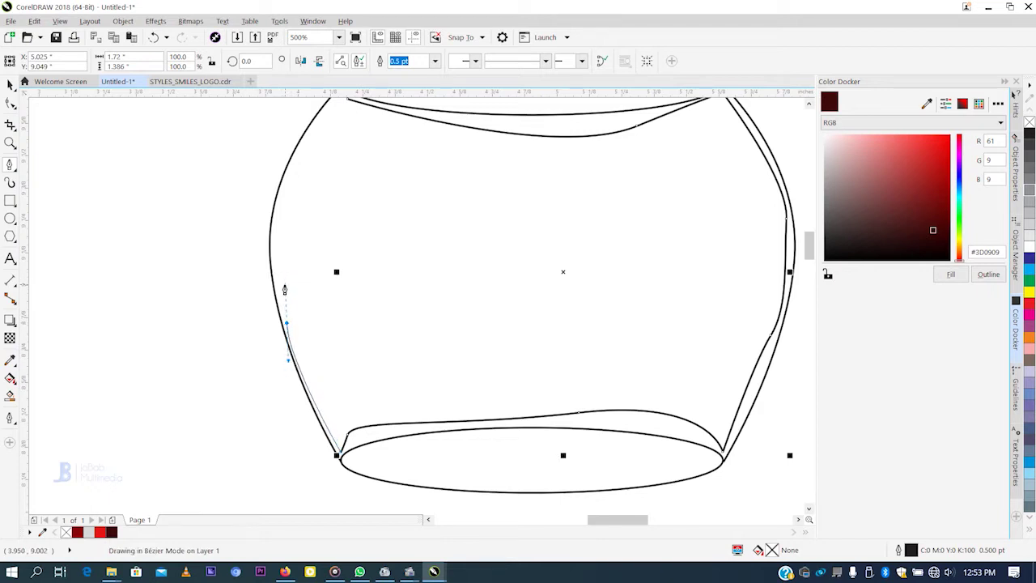
{"action": "scroll", "coordinate": [289, 185], "scroll_direction": "down", "scroll_amount": 4}
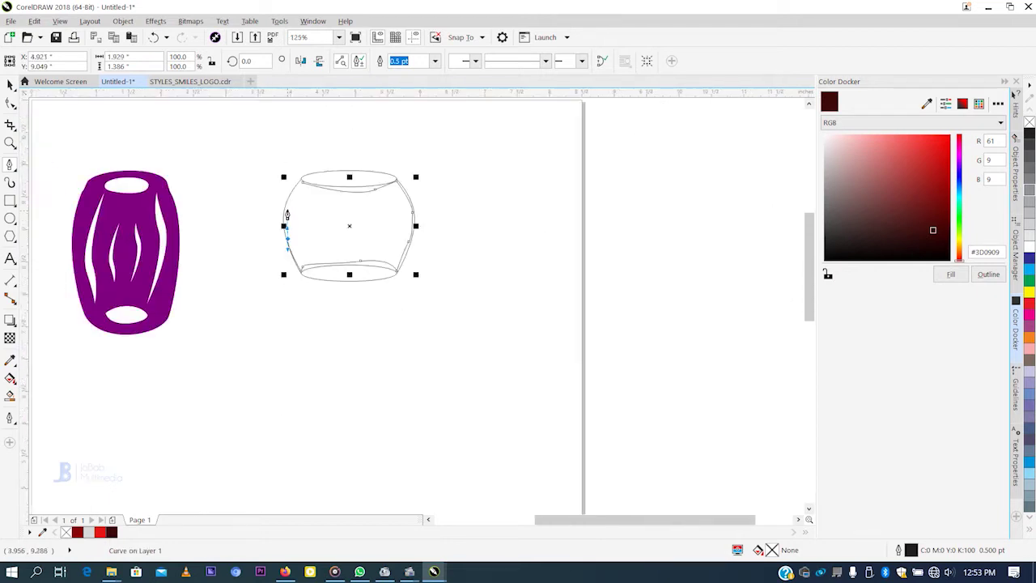
{"action": "scroll", "coordinate": [297, 187], "scroll_direction": "up", "scroll_amount": 4}
{"action": "left_click_drag", "start_coordinate": [287, 221], "coordinate": [310, 205]}
{"action": "scroll", "coordinate": [310, 205], "scroll_direction": "up", "scroll_amount": 4}
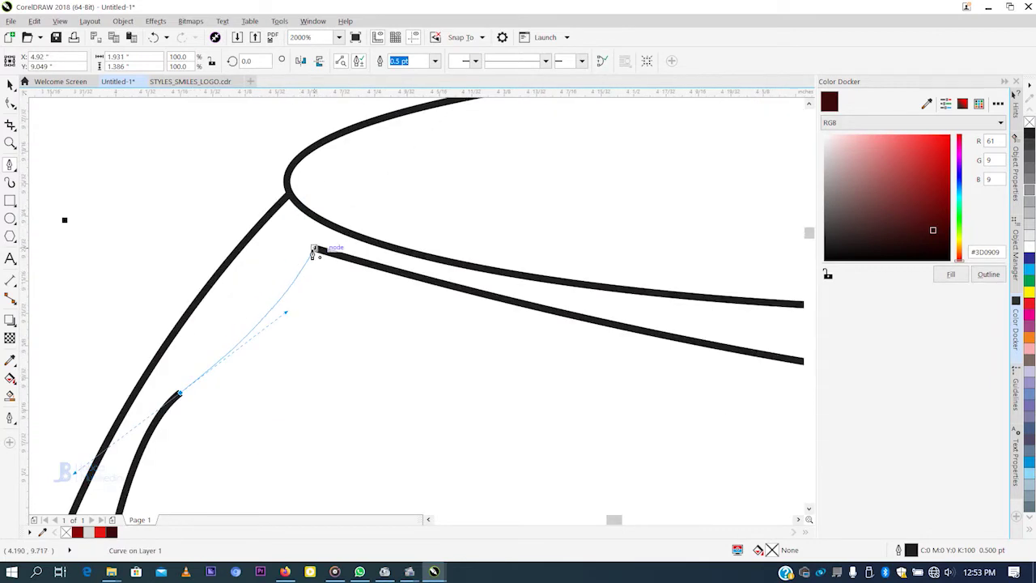
{"action": "scroll", "coordinate": [314, 253], "scroll_direction": "up", "scroll_amount": 6}
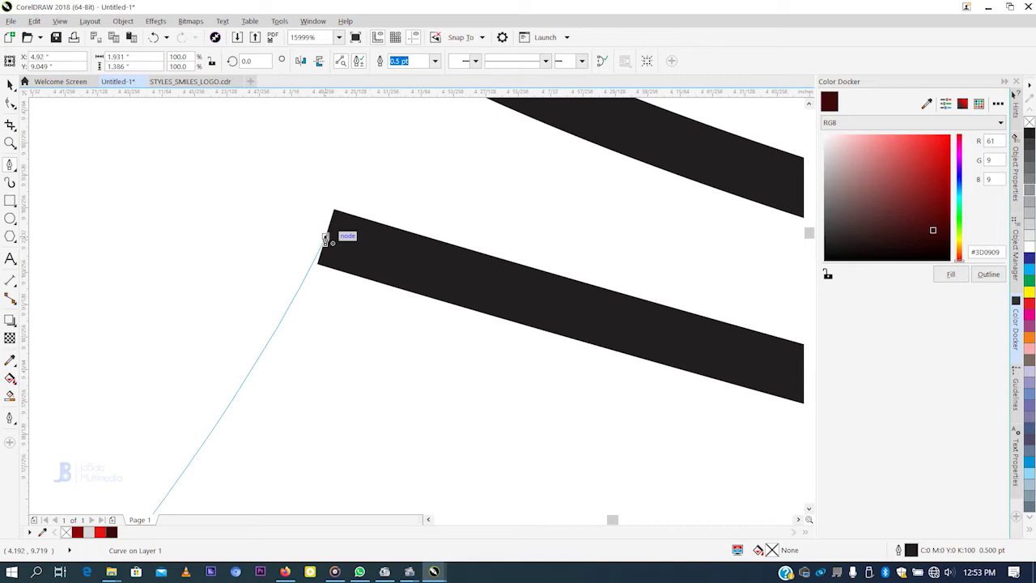
{"action": "left_click", "coordinate": [326, 240]}
Fill the closed inner body shape with the dark maroon colour #3D0909.
{"action": "scroll", "coordinate": [393, 220], "scroll_direction": "down", "scroll_amount": 8}
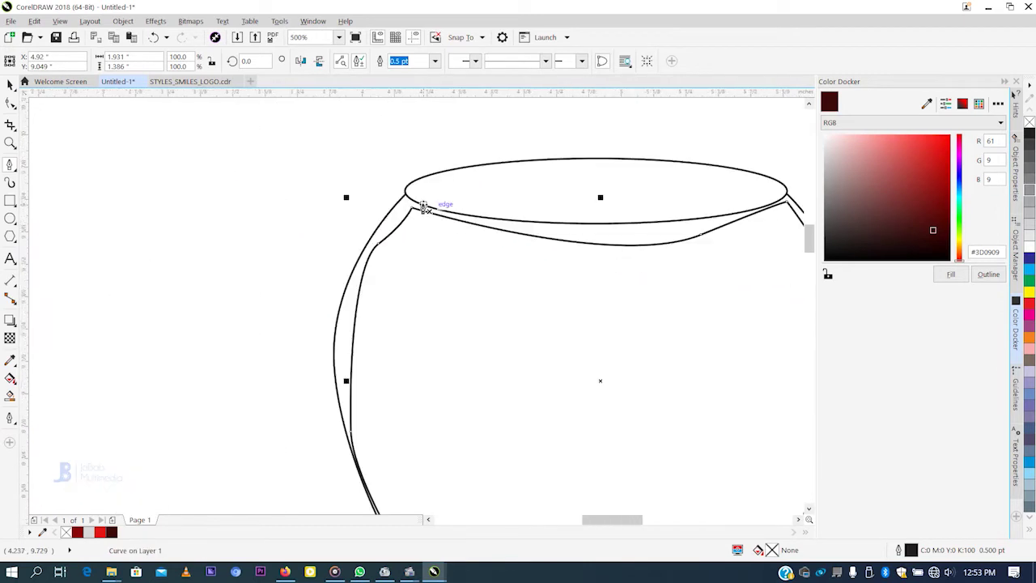
{"action": "scroll", "coordinate": [424, 208], "scroll_direction": "down", "scroll_amount": 6}
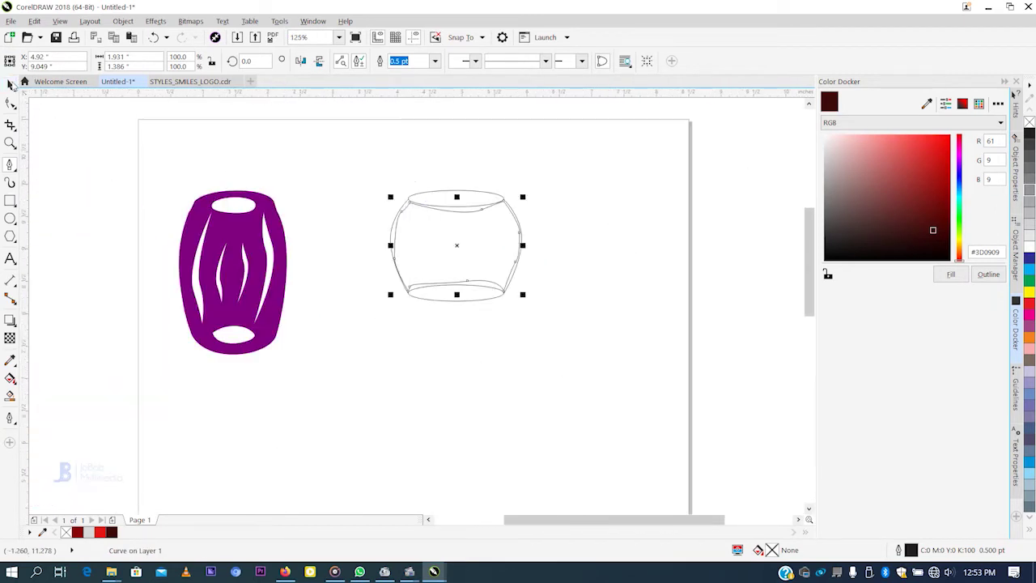
{"action": "left_click", "coordinate": [10, 85]}
{"action": "scroll", "coordinate": [435, 198], "scroll_direction": "up", "scroll_amount": 2}
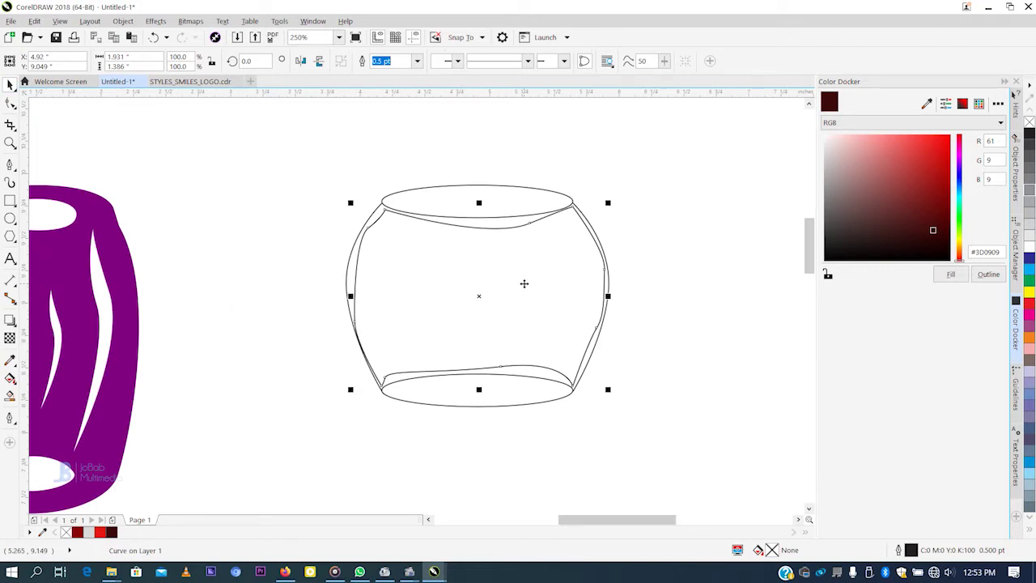
{"action": "left_click", "coordinate": [523, 284]}
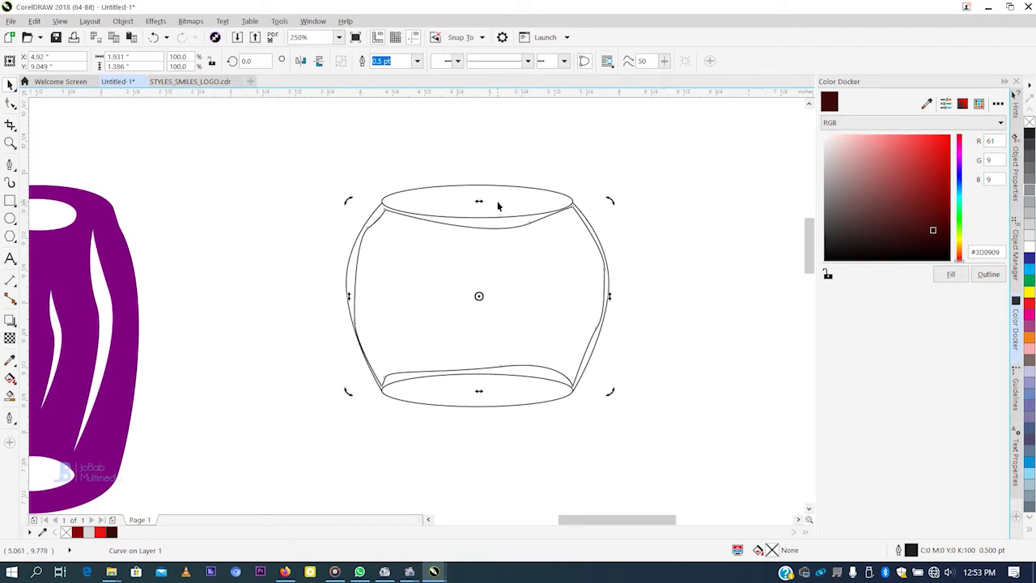
{"action": "left_click", "coordinate": [953, 275]}
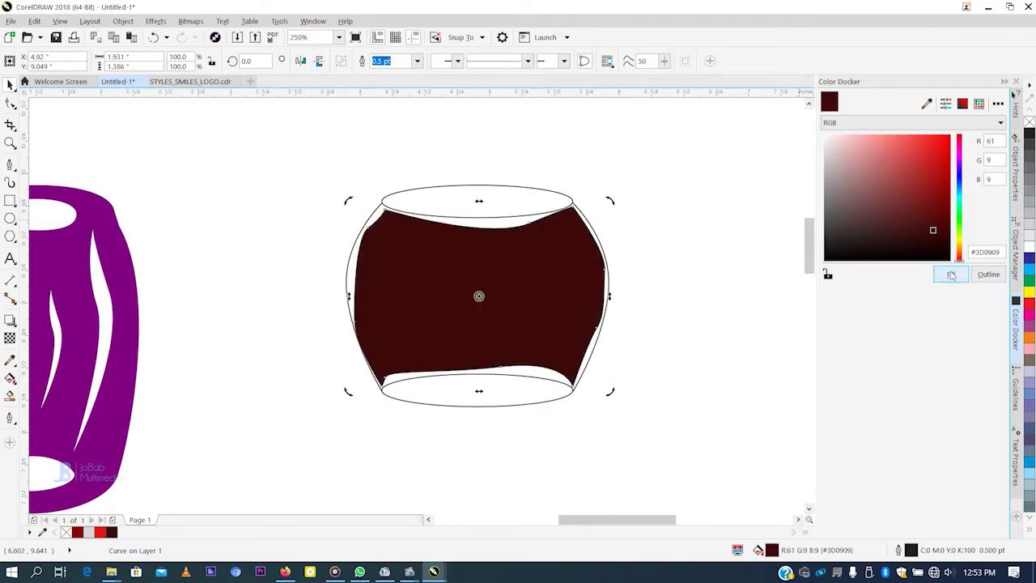
Remove the outline from the maroon body shape by setting its outline width to None.
{"action": "left_click", "coordinate": [417, 61]}
{"action": "left_click", "coordinate": [382, 79]}
{"action": "scroll", "coordinate": [337, 261], "scroll_direction": "up", "scroll_amount": 3}
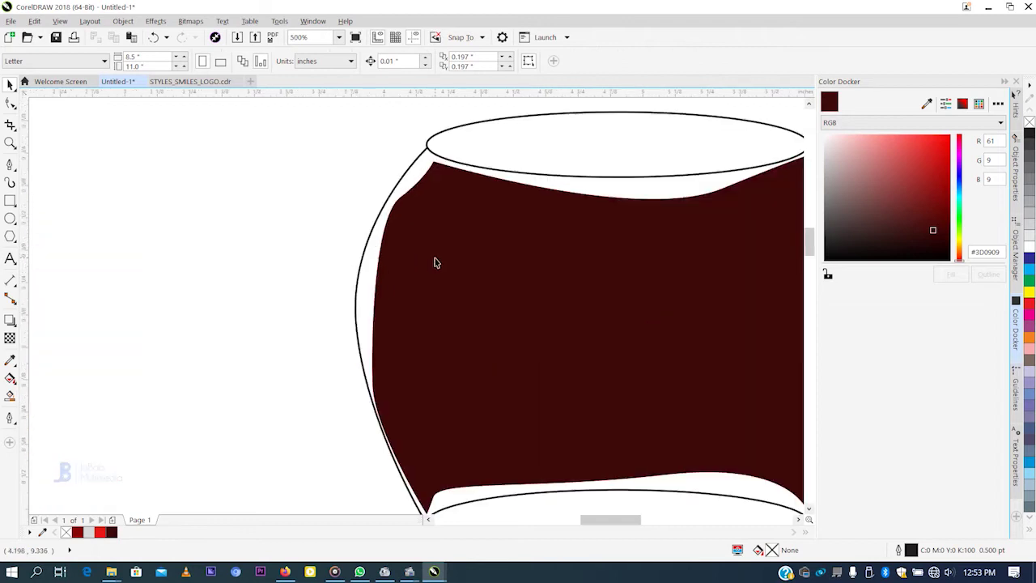
With the Shape tool, adjust the handle on the body's top edge and raise its upper right corner node toward the ellipse.
{"action": "left_click", "coordinate": [10, 103]}
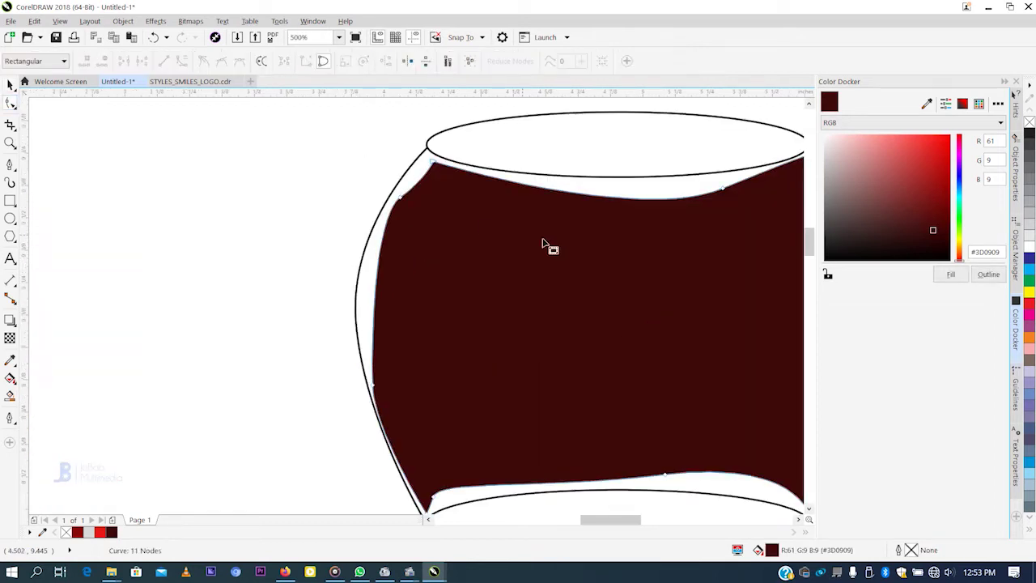
{"action": "mouse_move", "coordinate": [683, 195]}
{"action": "left_mouse_down"}
{"action": "mouse_move", "coordinate": [684, 181]}
{"action": "mouse_move", "coordinate": [682, 192]}
{"action": "left_mouse_up"}
{"action": "key", "text": "ctrl+z"}
{"action": "scroll", "coordinate": [462, 167], "scroll_direction": "down", "scroll_amount": 4}
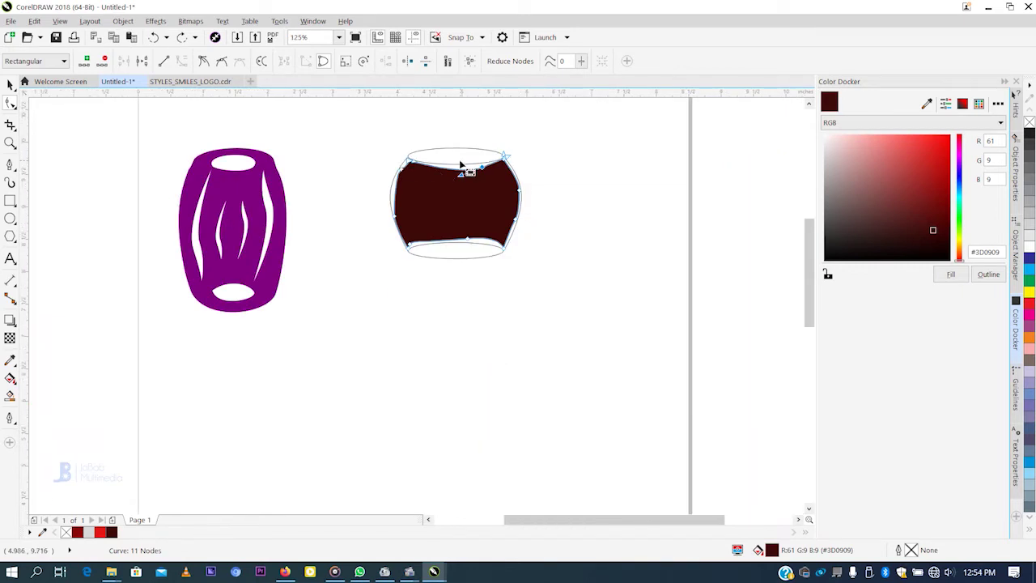
{"action": "scroll", "coordinate": [470, 170], "scroll_direction": "up", "scroll_amount": 4}
{"action": "scroll", "coordinate": [532, 172], "scroll_direction": "up", "scroll_amount": 2}
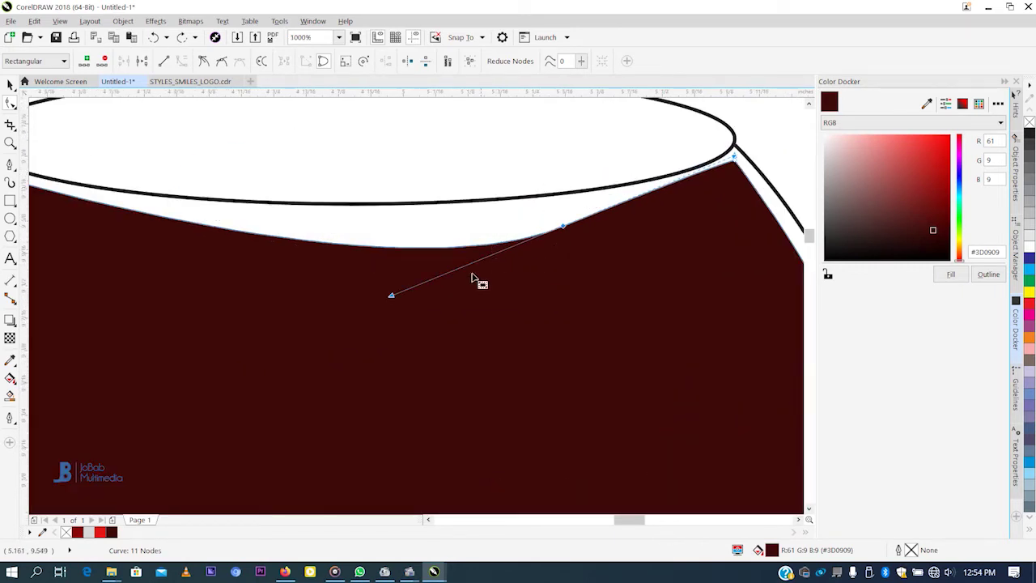
{"action": "left_click_drag", "start_coordinate": [397, 303], "coordinate": [362, 282]}
{"action": "scroll", "coordinate": [746, 165], "scroll_direction": "up", "scroll_amount": 3}
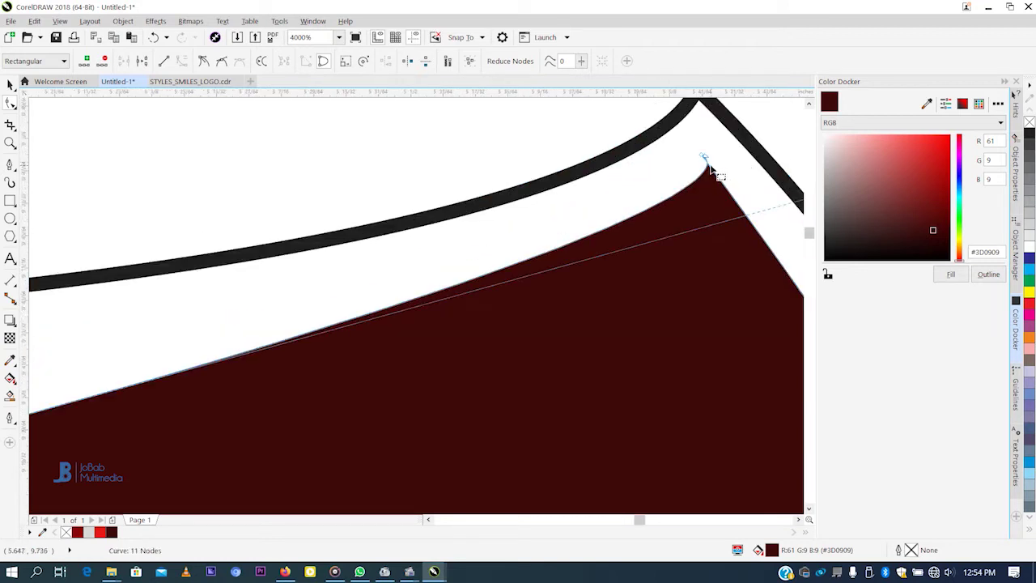
{"action": "left_click_drag", "start_coordinate": [707, 162], "coordinate": [710, 138]}
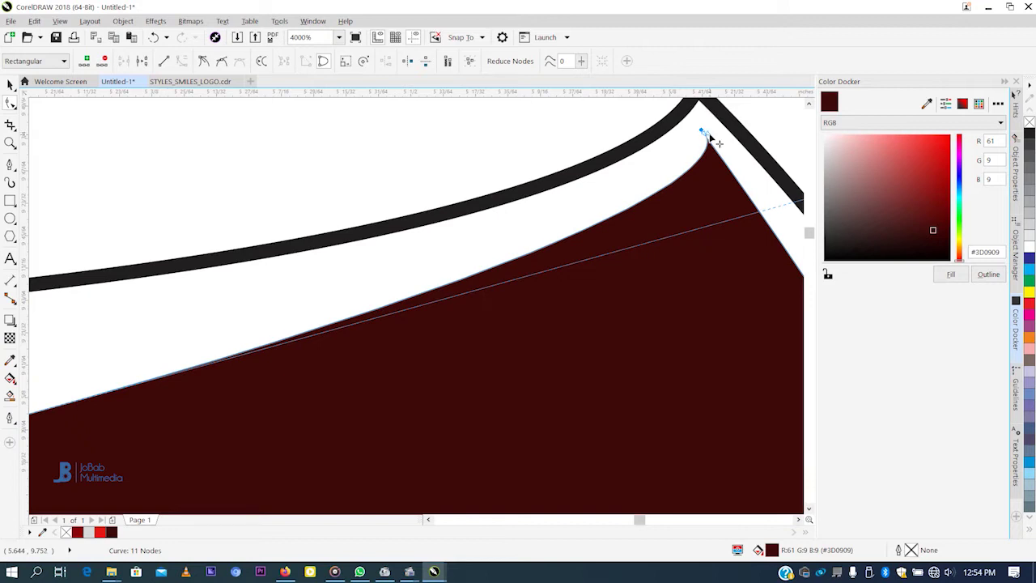
{"action": "scroll", "coordinate": [710, 138], "scroll_direction": "down", "scroll_amount": 3}
Bring the body's upper right corner up to the ellipse's right end and bow the right edge beneath it outward.
{"action": "left_click_drag", "start_coordinate": [793, 231], "coordinate": [715, 209]}
{"action": "left_click_drag", "start_coordinate": [657, 188], "coordinate": [665, 148]}
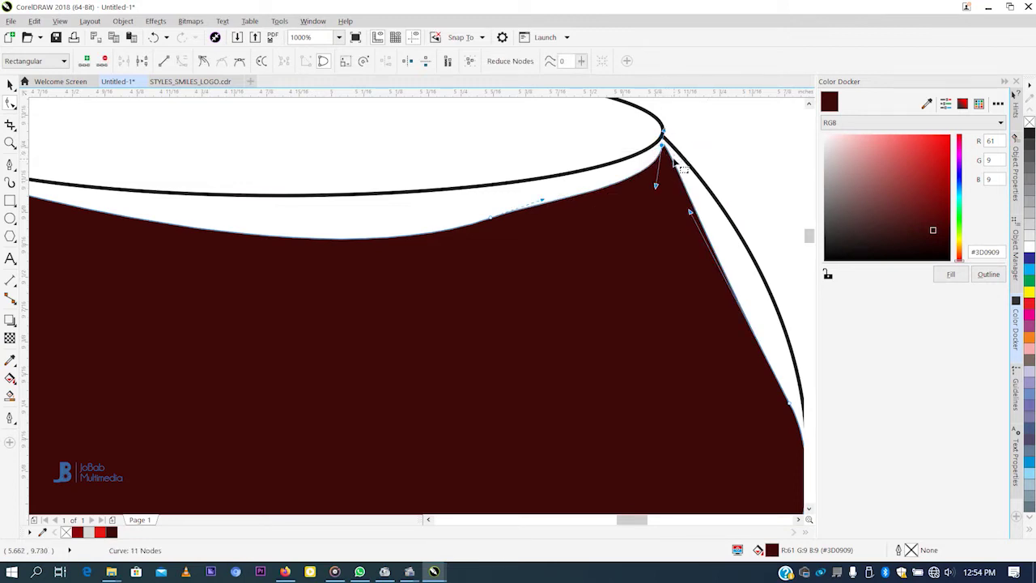
{"action": "left_click_drag", "start_coordinate": [689, 215], "coordinate": [720, 212]}
Add a node beside the body's upper right corner, then try raising the top edge's existing node to the ellipse and undo that move.
{"action": "left_click_drag", "start_coordinate": [663, 149], "coordinate": [653, 164]}
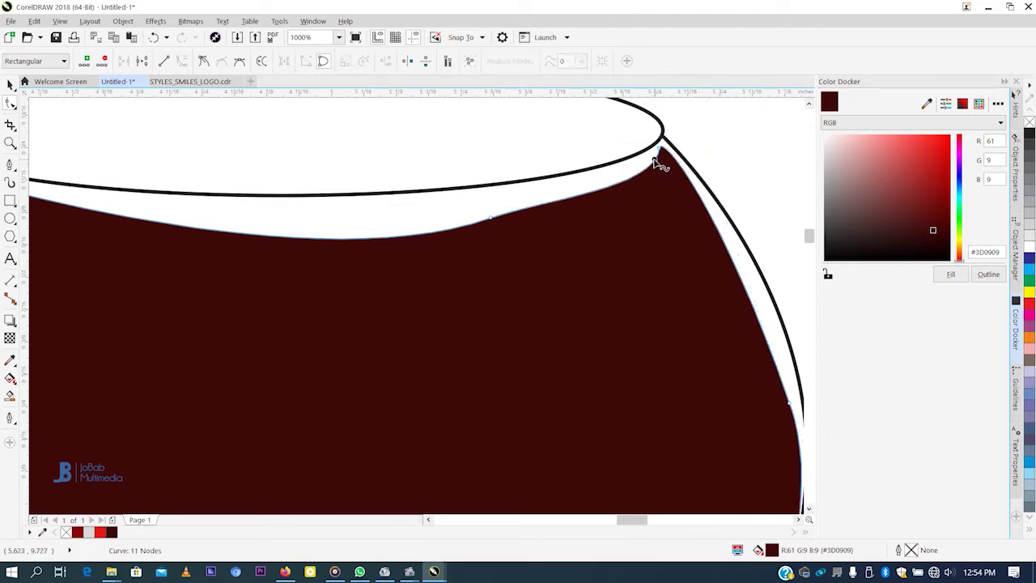
{"action": "double_click", "coordinate": [657, 162]}
{"action": "left_click_drag", "start_coordinate": [487, 213], "coordinate": [475, 186]}
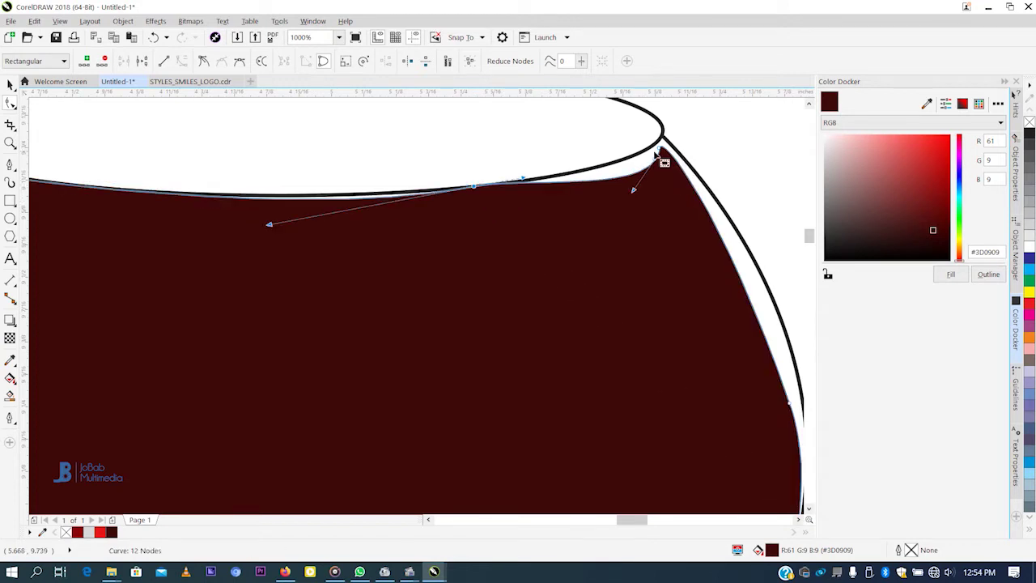
{"action": "key", "text": "ctrl+z"}
{"action": "scroll", "coordinate": [666, 154], "scroll_direction": "down", "scroll_amount": 3}
{"action": "scroll", "coordinate": [670, 145], "scroll_direction": "up", "scroll_amount": 4}
Move the corner node and the added node beside it onto the right end of the top ellipse's outline.
{"action": "left_click_drag", "start_coordinate": [680, 187], "coordinate": [676, 170]}
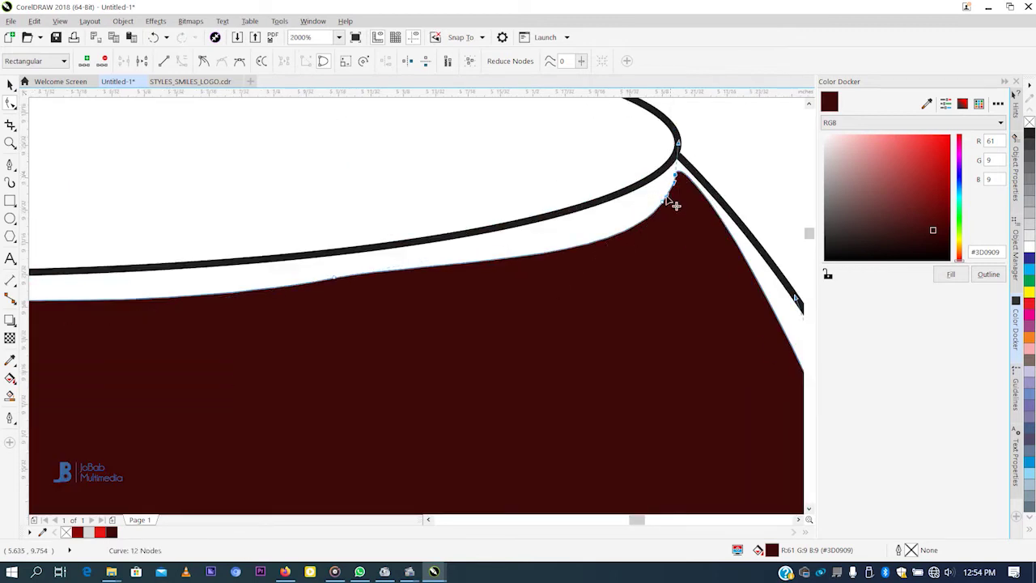
{"action": "left_click_drag", "start_coordinate": [667, 210], "coordinate": [690, 156]}
{"action": "scroll", "coordinate": [670, 172], "scroll_direction": "up", "scroll_amount": 2}
{"action": "mouse_move", "coordinate": [634, 212]}
{"action": "left_mouse_down"}
{"action": "mouse_move", "coordinate": [636, 203]}
{"action": "mouse_move", "coordinate": [645, 218]}
{"action": "left_mouse_up"}
{"action": "scroll", "coordinate": [692, 161], "scroll_direction": "up", "scroll_amount": 2}
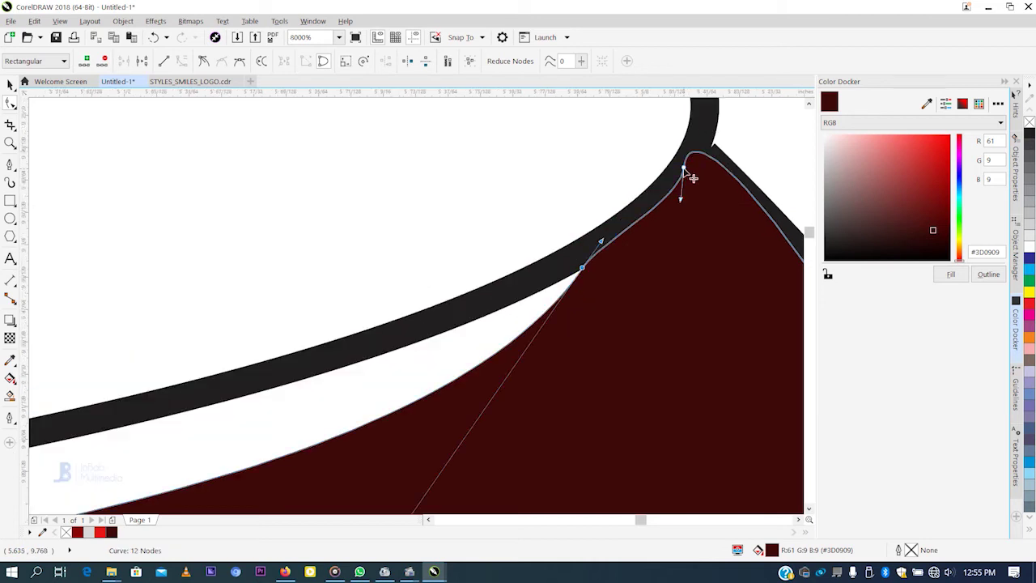
{"action": "left_click_drag", "start_coordinate": [693, 178], "coordinate": [693, 164]}
{"action": "scroll", "coordinate": [688, 168], "scroll_direction": "down", "scroll_amount": 8}
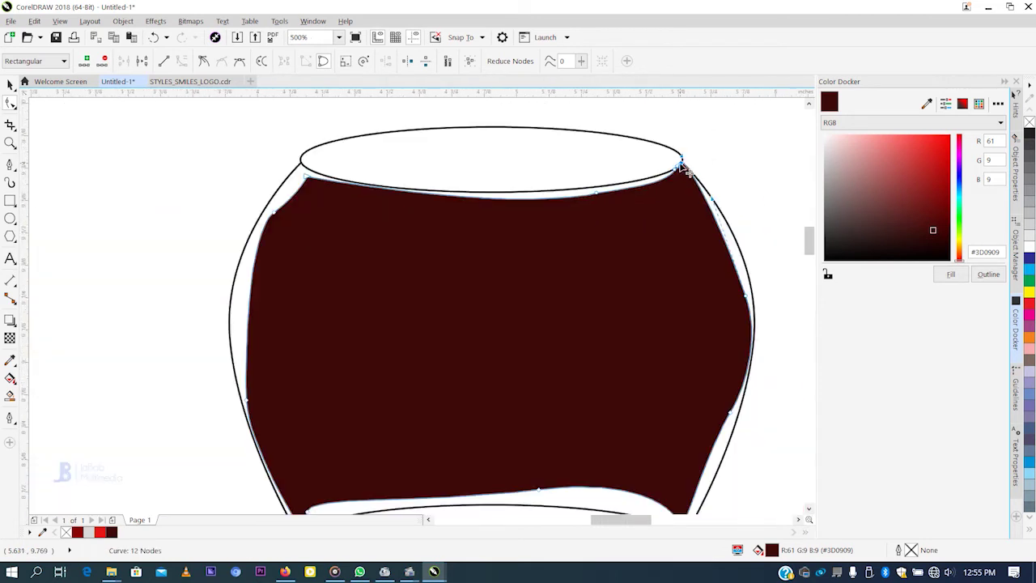
Move the body's upper left corner node up to the left end of the top ellipse.
{"action": "scroll", "coordinate": [257, 187], "scroll_direction": "up", "scroll_amount": 4}
{"action": "scroll", "coordinate": [365, 203], "scroll_direction": "down", "scroll_amount": 2}
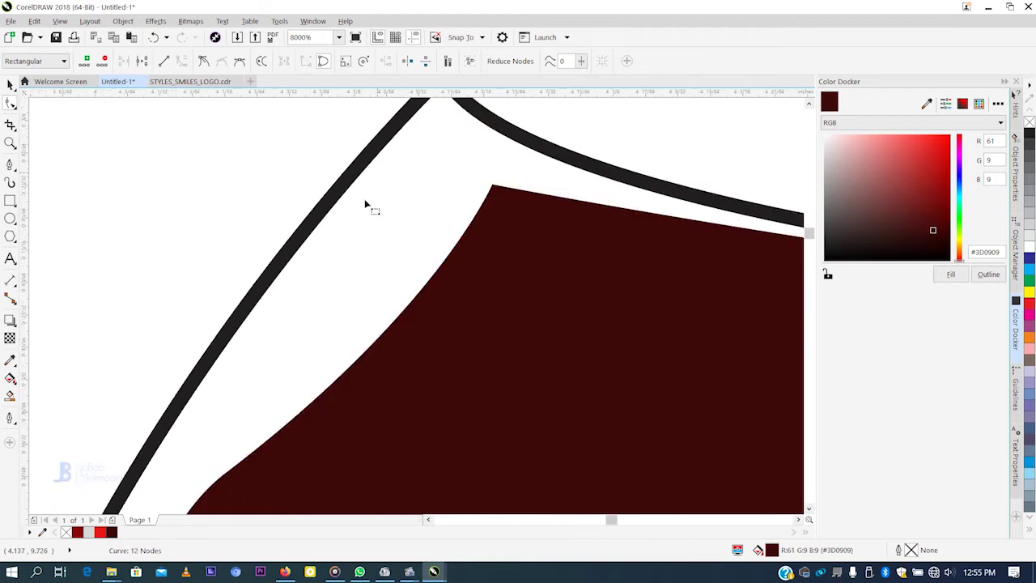
{"action": "scroll", "coordinate": [400, 241], "scroll_direction": "up", "scroll_amount": 2}
{"action": "left_click_drag", "start_coordinate": [412, 240], "coordinate": [392, 189]}
{"action": "scroll", "coordinate": [397, 195], "scroll_direction": "up", "scroll_amount": 4}
{"action": "scroll", "coordinate": [395, 186], "scroll_direction": "down", "scroll_amount": 6}
{"action": "scroll", "coordinate": [587, 223], "scroll_direction": "down", "scroll_amount": 3}
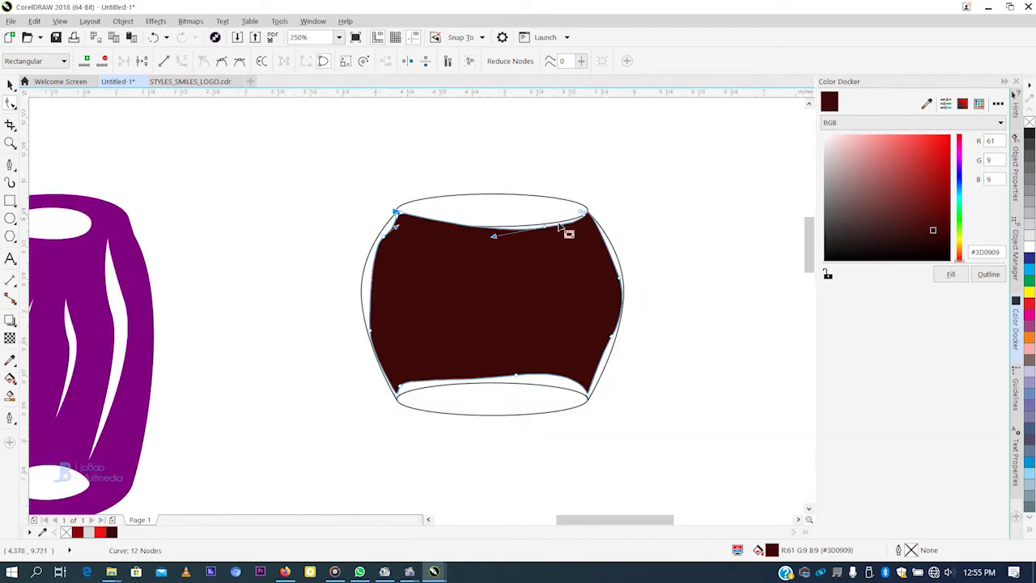
Straighten the long left segment of the body's top edge and delete the node at its right end.
{"action": "scroll", "coordinate": [548, 235], "scroll_direction": "up", "scroll_amount": 5}
{"action": "left_click", "coordinate": [542, 245]}
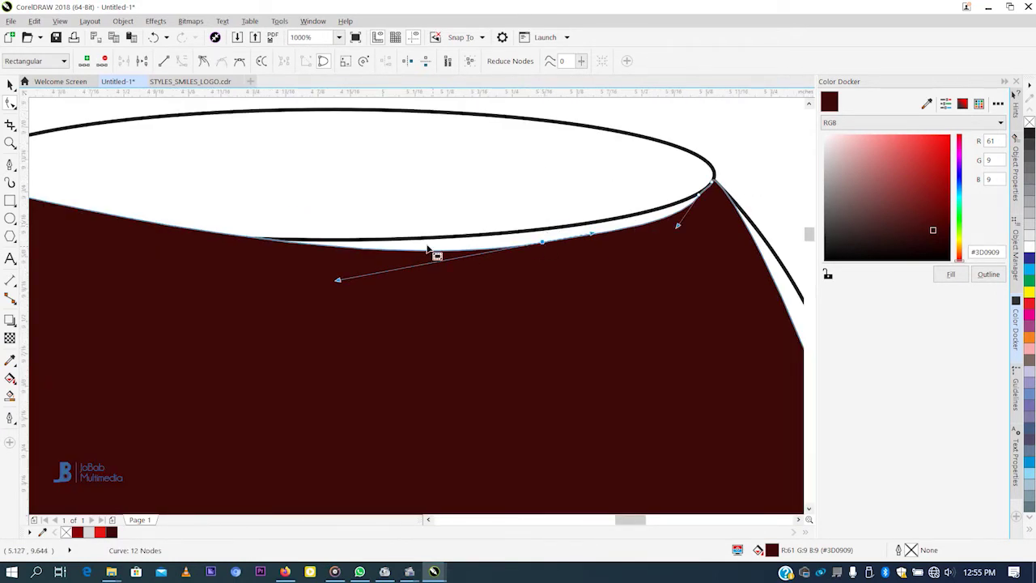
{"action": "left_click", "coordinate": [395, 251]}
{"action": "right_click", "coordinate": [396, 255]}
{"action": "left_click", "coordinate": [389, 254]}
{"action": "left_click", "coordinate": [385, 251]}
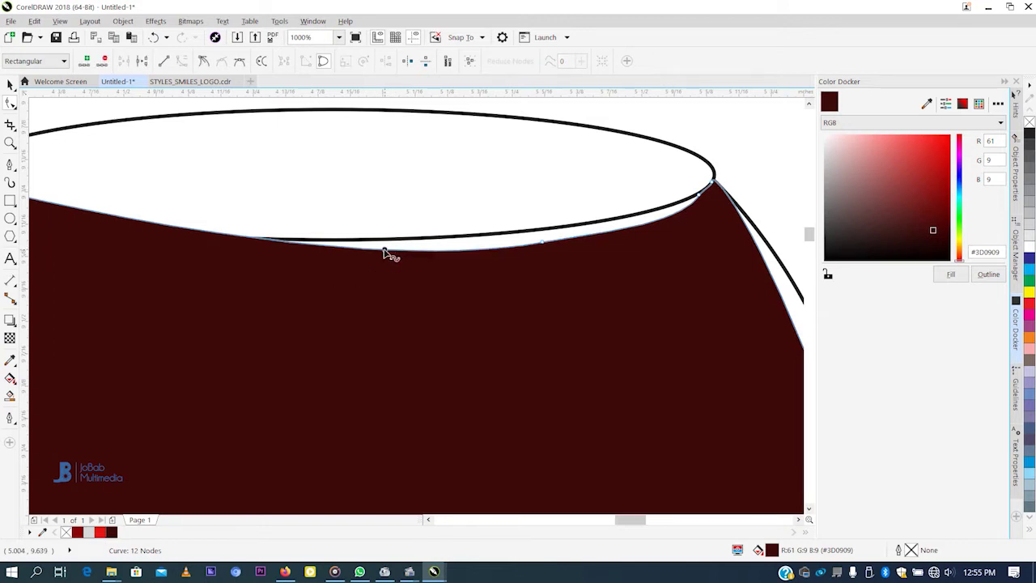
{"action": "right_click", "coordinate": [385, 250]}
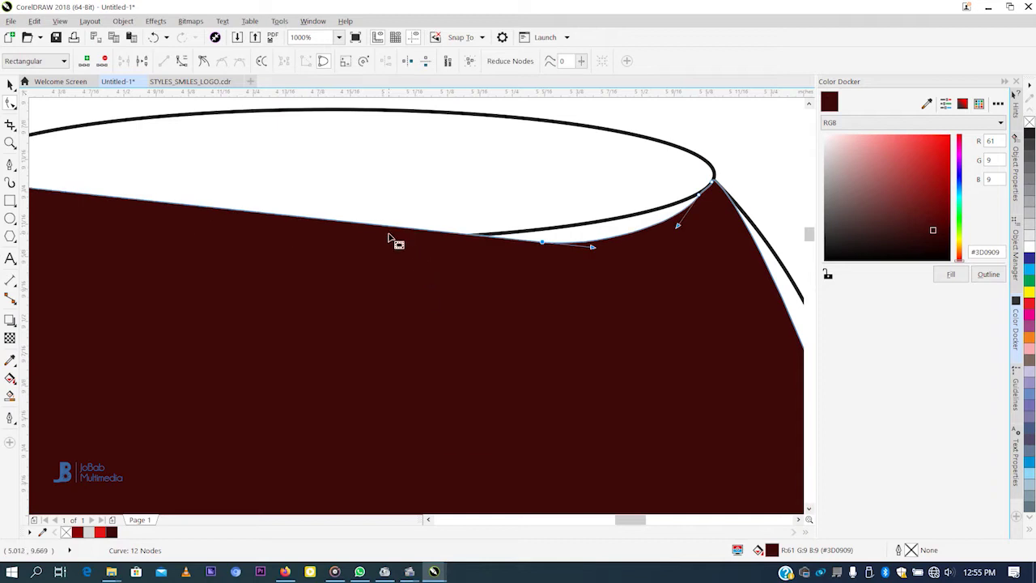
{"action": "key", "text": "Delete"}
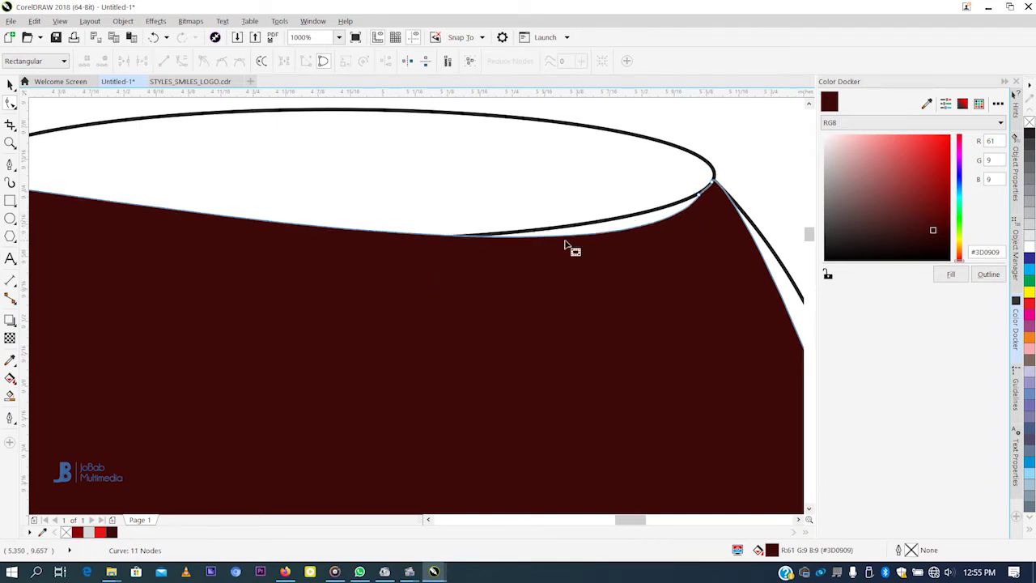
Convert the body's long top edge segment to a straight line and back to an editable curve.
{"action": "right_click", "coordinate": [565, 242]}
{"action": "left_click", "coordinate": [564, 240]}
{"action": "right_click", "coordinate": [561, 238]}
{"action": "left_click", "coordinate": [581, 275]}
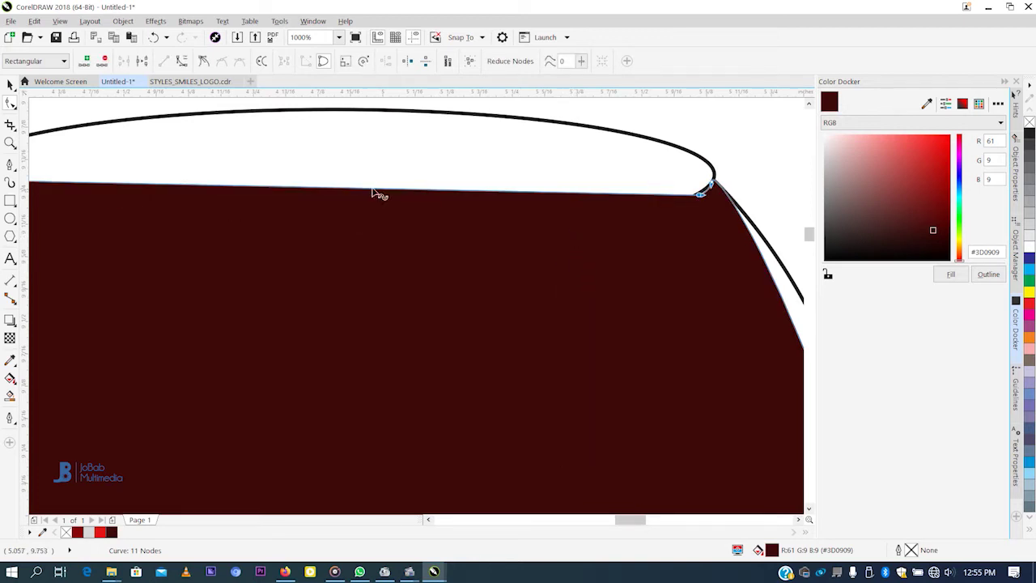
{"action": "right_click", "coordinate": [301, 188]}
{"action": "left_click", "coordinate": [358, 240]}
Bend the middle of the body's top edge down to follow the lower arc of the top ellipse.
{"action": "scroll", "coordinate": [578, 181], "scroll_direction": "down", "scroll_amount": 3}
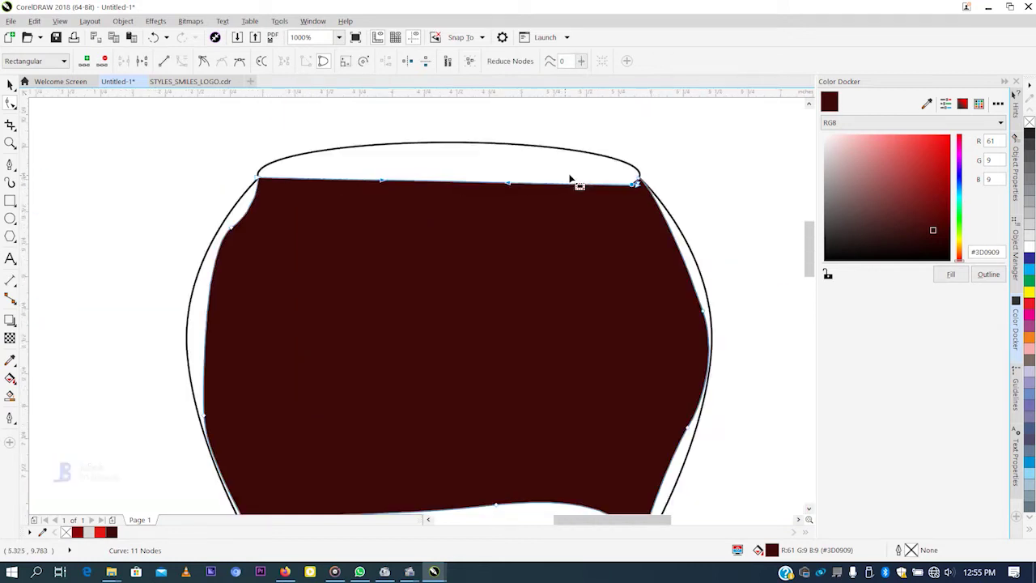
{"action": "scroll", "coordinate": [514, 175], "scroll_direction": "up", "scroll_amount": 3}
{"action": "scroll", "coordinate": [518, 203], "scroll_direction": "down", "scroll_amount": 1}
{"action": "left_click", "coordinate": [505, 212]}
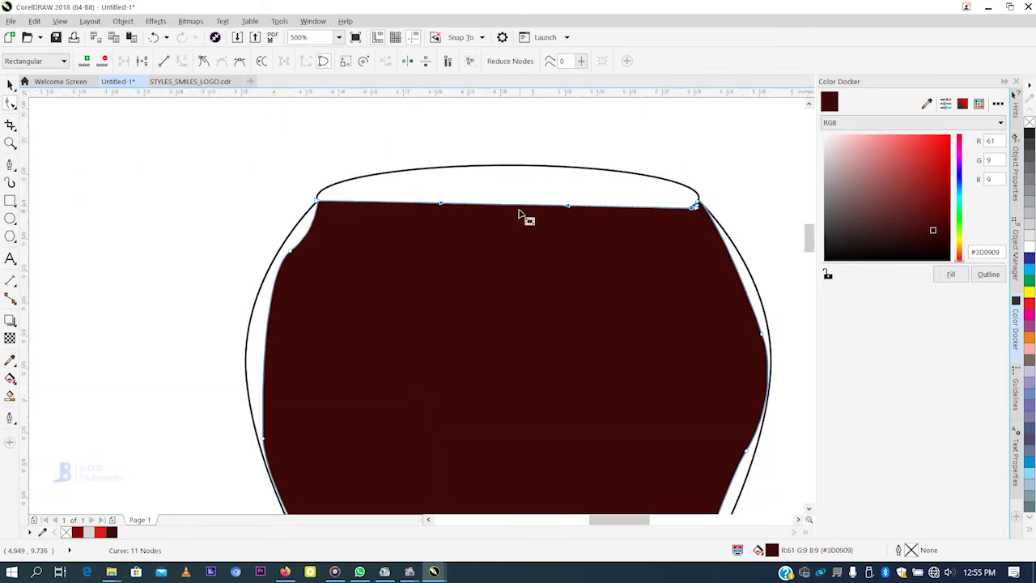
{"action": "left_click_drag", "start_coordinate": [523, 205], "coordinate": [521, 230]}
{"action": "scroll", "coordinate": [370, 203], "scroll_direction": "down", "scroll_amount": 2}
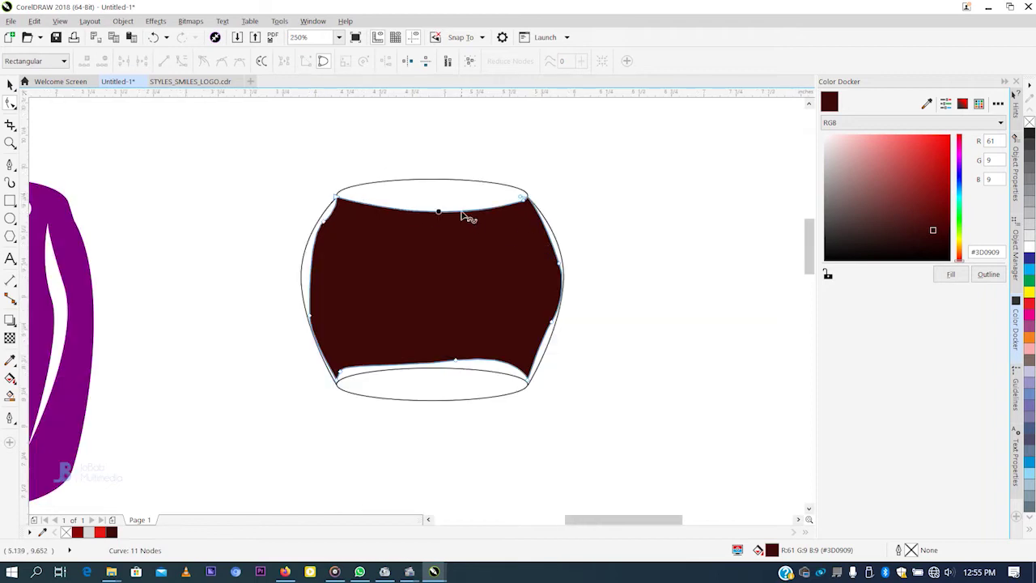
{"action": "scroll", "coordinate": [400, 217], "scroll_direction": "up", "scroll_amount": 4}
{"action": "scroll", "coordinate": [445, 220], "scroll_direction": "down", "scroll_amount": 2}
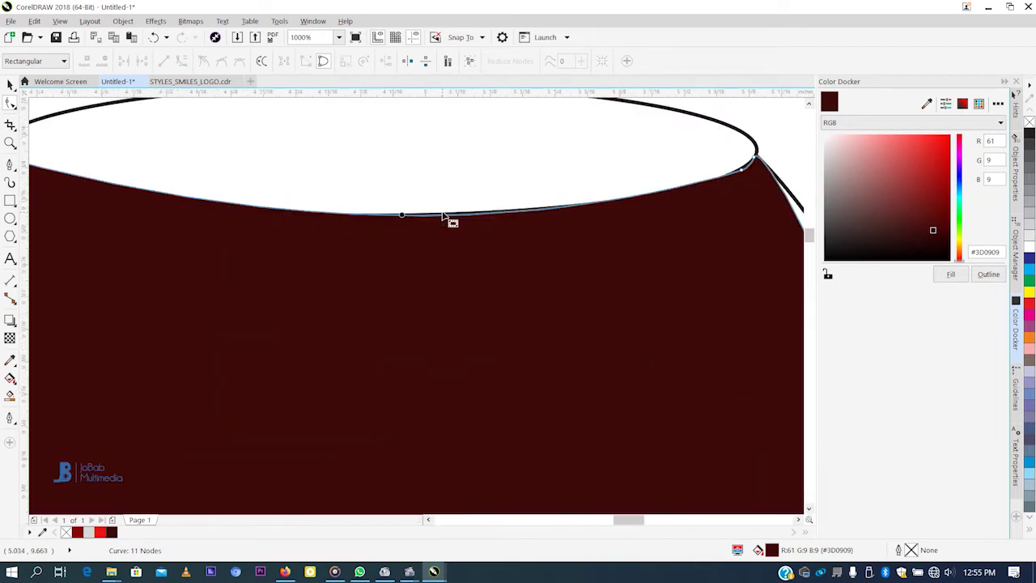
Delete the extra node beside the body's upper right corner.
{"action": "left_click", "coordinate": [742, 171]}
{"action": "key", "text": "Delete"}
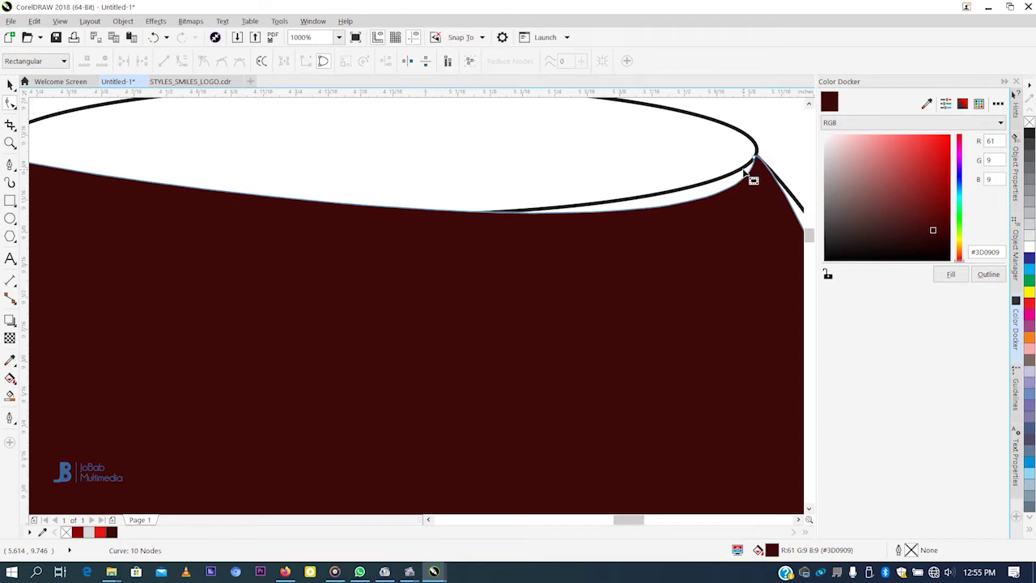
{"action": "scroll", "coordinate": [672, 194], "scroll_direction": "down", "scroll_amount": 2}
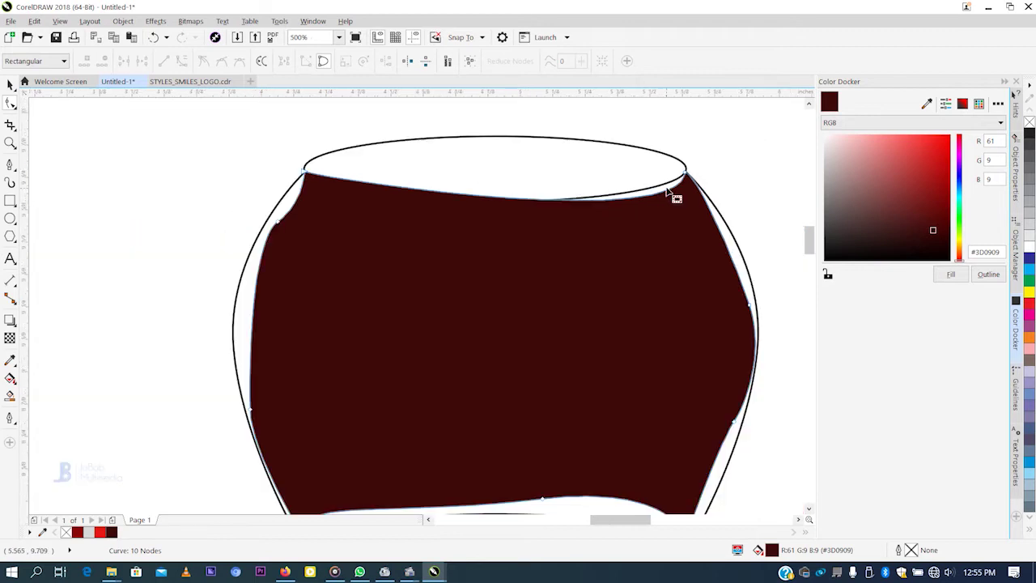
Add a node at the body's upper right corner and adjust its handle so the top edge hugs the ellipse's right end.
{"action": "scroll", "coordinate": [677, 171], "scroll_direction": "up", "scroll_amount": 3}
{"action": "left_click", "coordinate": [720, 183]}
{"action": "left_click", "coordinate": [729, 185]}
{"action": "double_click", "coordinate": [723, 180]}
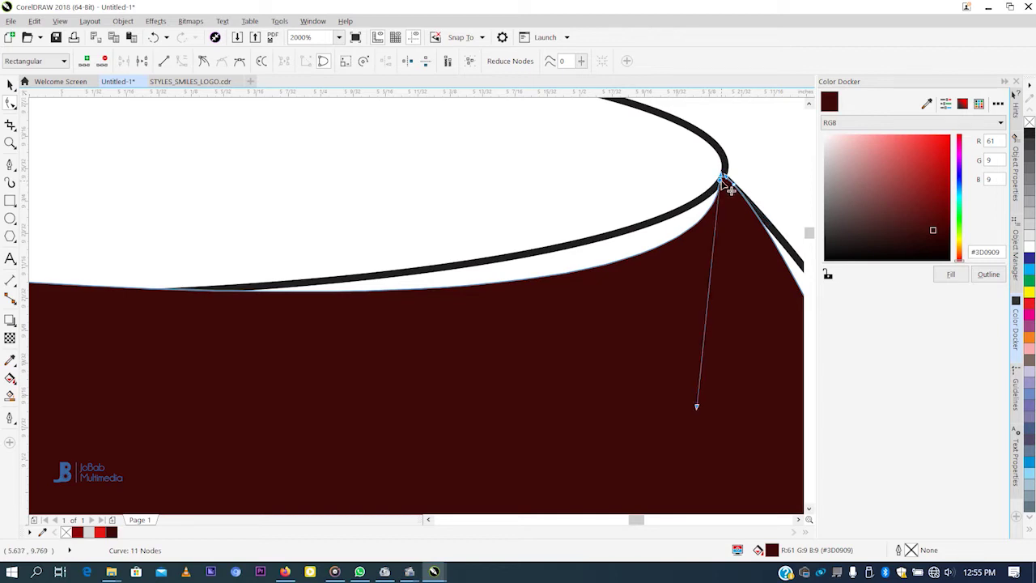
{"action": "left_click_drag", "start_coordinate": [696, 408], "coordinate": [606, 331]}
{"action": "scroll", "coordinate": [510, 154], "scroll_direction": "down", "scroll_amount": 2}
{"action": "scroll", "coordinate": [187, 132], "scroll_direction": "up", "scroll_amount": 2}
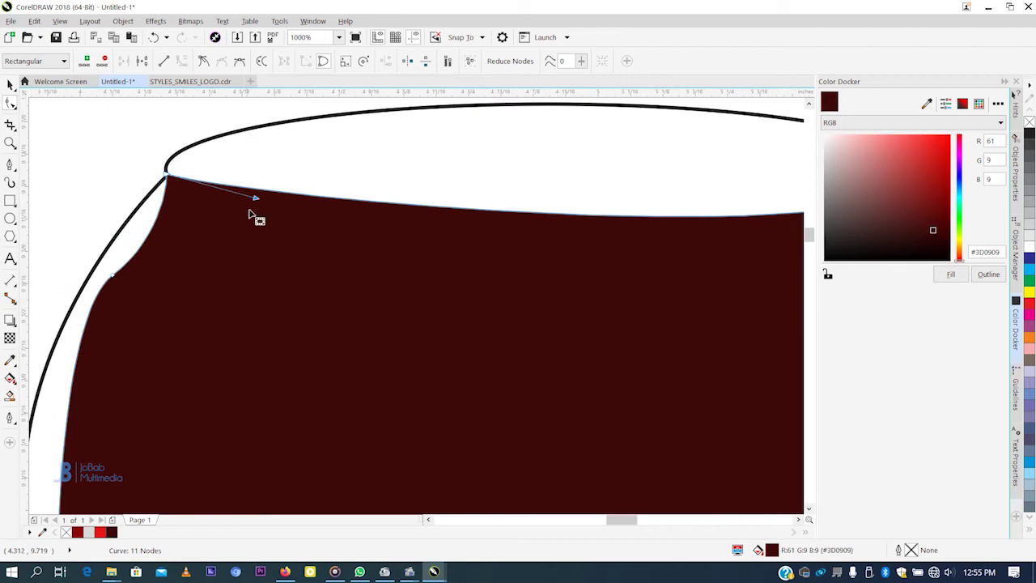
Adjust the upper left corner's curve handle so the body's top edge matches the ellipse's lower arc.
{"action": "left_click_drag", "start_coordinate": [254, 201], "coordinate": [263, 251]}
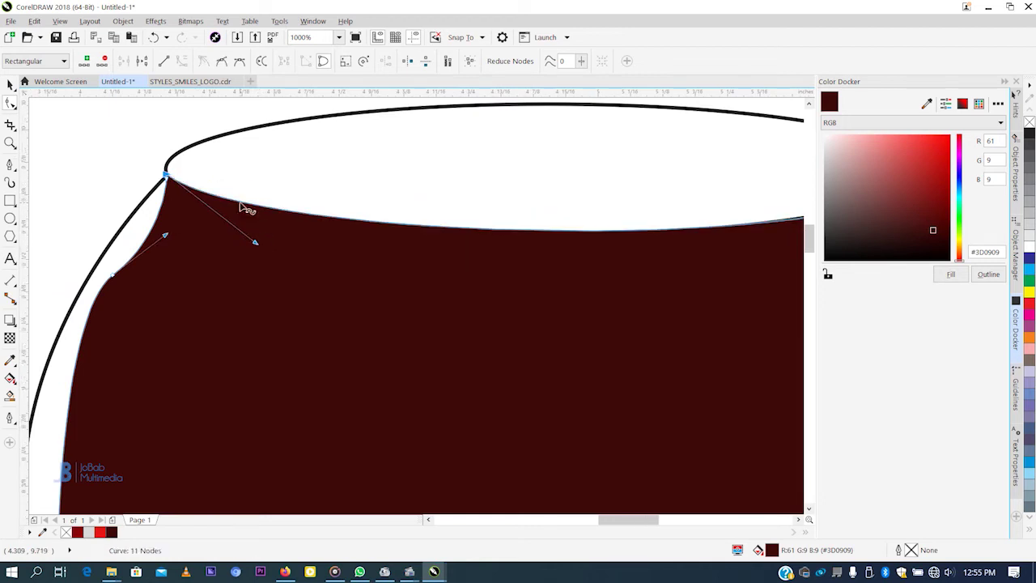
{"action": "scroll", "coordinate": [254, 240], "scroll_direction": "down", "scroll_amount": 2}
{"action": "scroll", "coordinate": [245, 215], "scroll_direction": "up", "scroll_amount": 1}
{"action": "left_click_drag", "start_coordinate": [256, 229], "coordinate": [252, 241]}
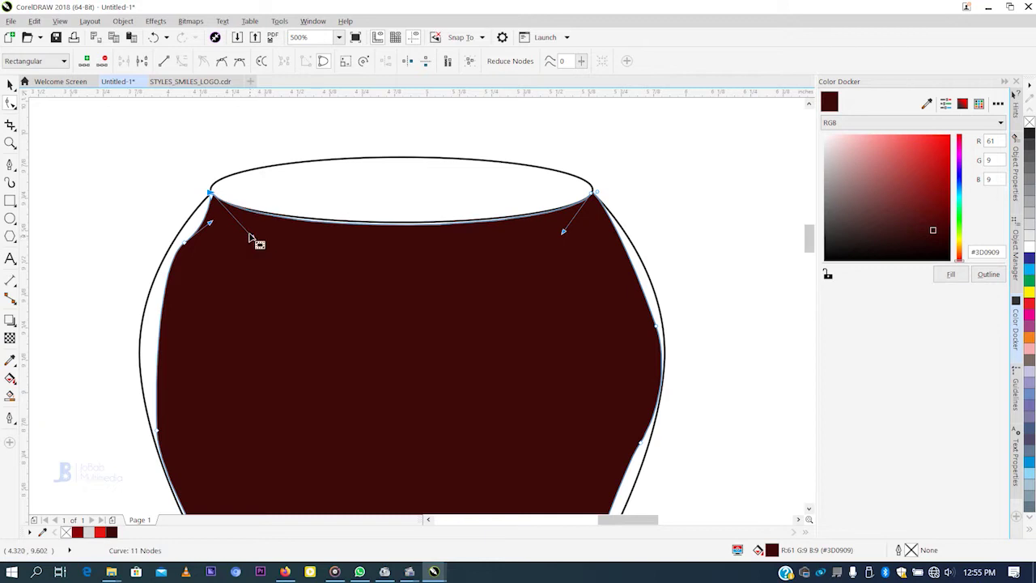
{"action": "scroll", "coordinate": [250, 237], "scroll_direction": "up", "scroll_amount": 1}
{"action": "left_click", "coordinate": [251, 237]}
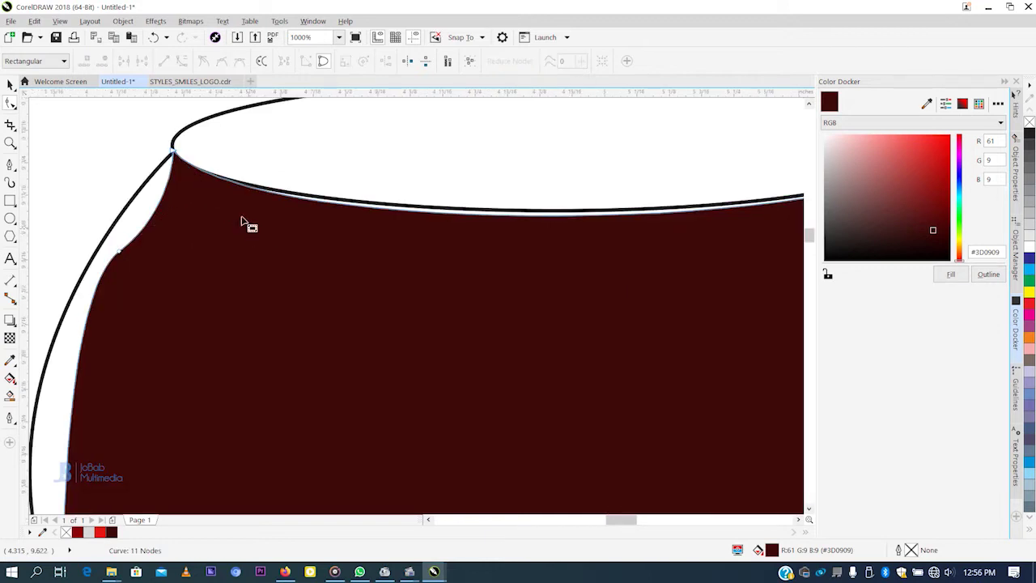
{"action": "left_click_drag", "start_coordinate": [182, 160], "coordinate": [259, 232]}
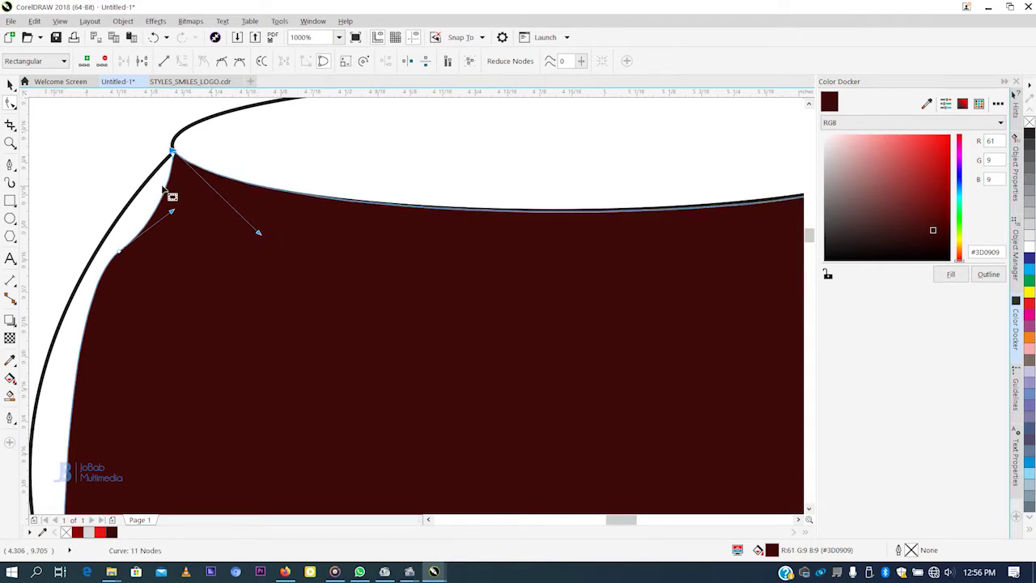
Add a node near the body's upper left corner and smooth the inward dip in the left edge below it.
{"action": "scroll", "coordinate": [164, 189], "scroll_direction": "up", "scroll_amount": 2}
{"action": "left_click", "coordinate": [231, 134]}
{"action": "scroll", "coordinate": [230, 114], "scroll_direction": "up", "scroll_amount": 1}
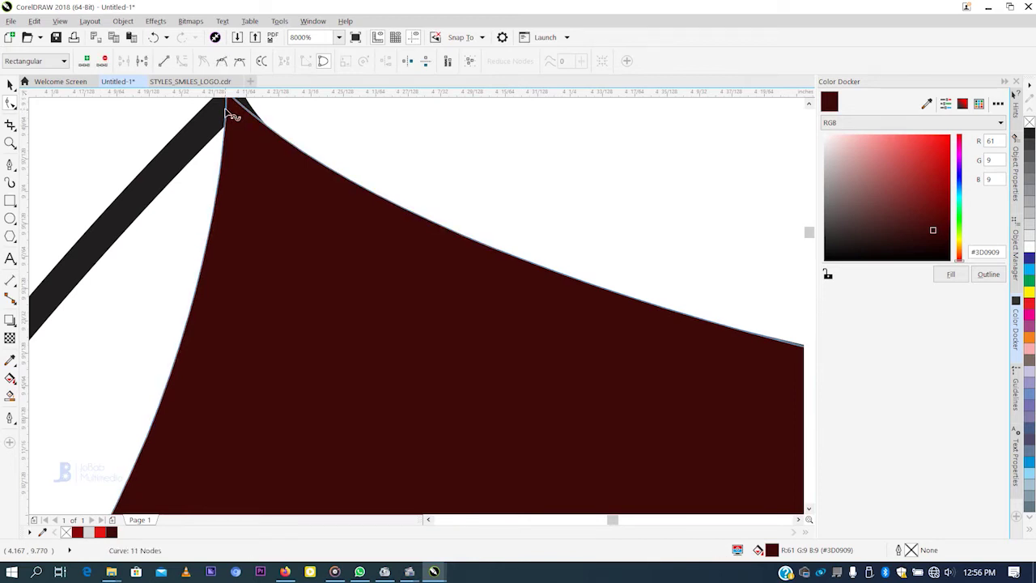
{"action": "scroll", "coordinate": [293, 123], "scroll_direction": "down", "scroll_amount": 2}
{"action": "left_click_drag", "start_coordinate": [261, 243], "coordinate": [222, 202]}
{"action": "scroll", "coordinate": [275, 235], "scroll_direction": "down", "scroll_amount": 2}
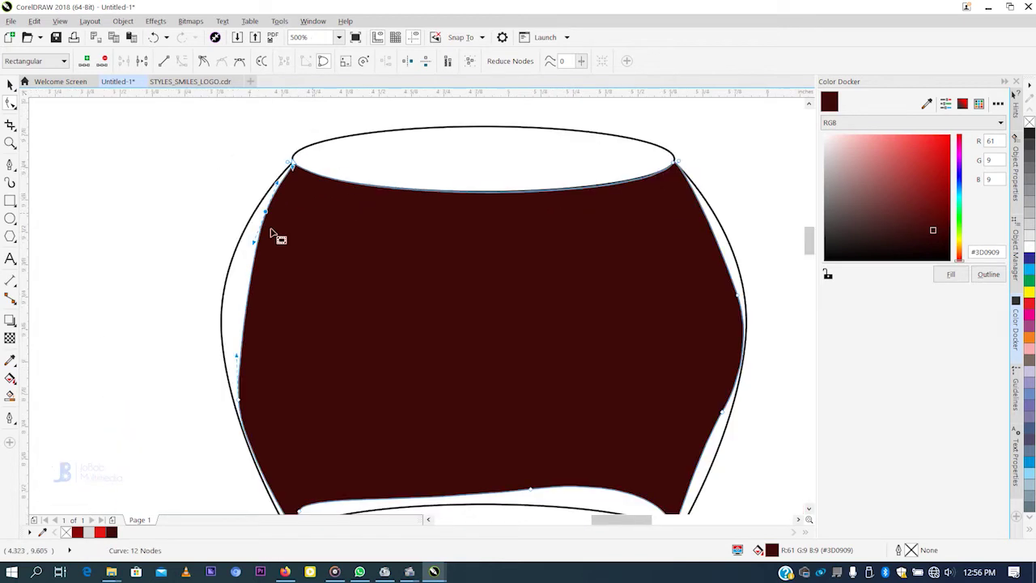
{"action": "scroll", "coordinate": [234, 280], "scroll_direction": "up", "scroll_amount": 1}
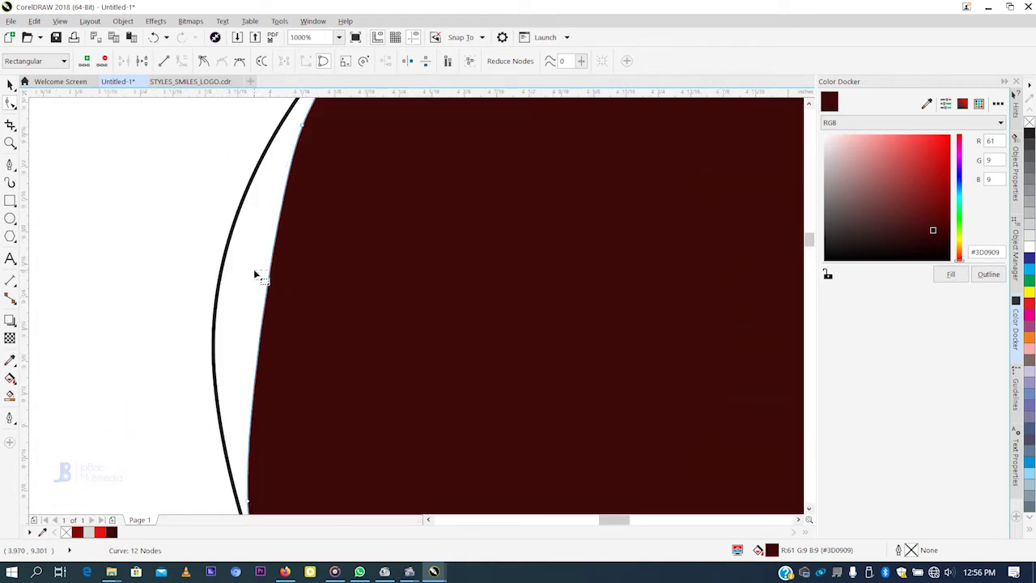
{"action": "key", "text": "Tab"}
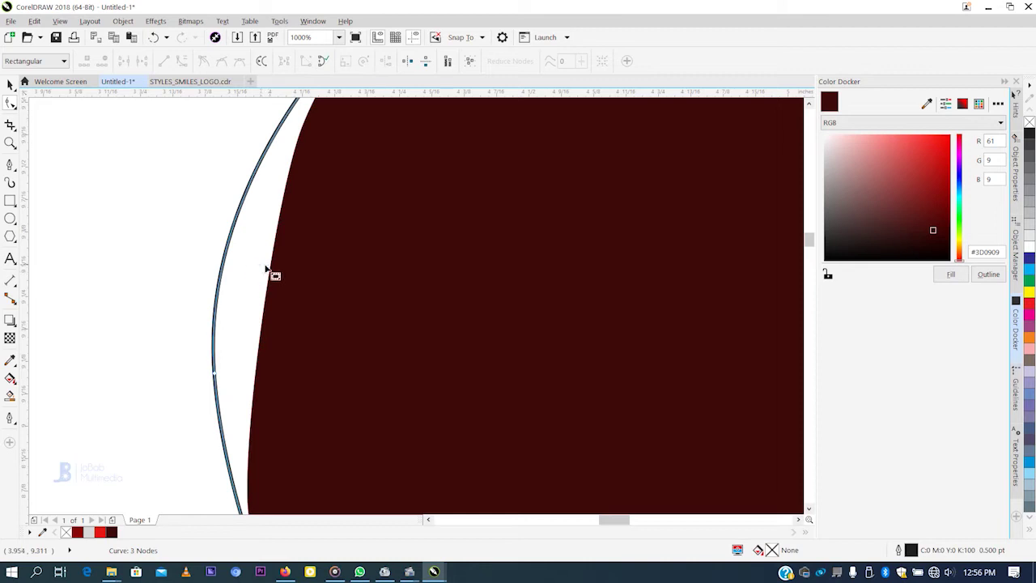
Select the maroon body for node editing and pull its upper left edge outward toward the outline.
{"action": "left_click", "coordinate": [273, 283]}
{"action": "left_click_drag", "start_coordinate": [267, 275], "coordinate": [251, 269]}
{"action": "scroll", "coordinate": [259, 273], "scroll_direction": "down", "scroll_amount": 2}
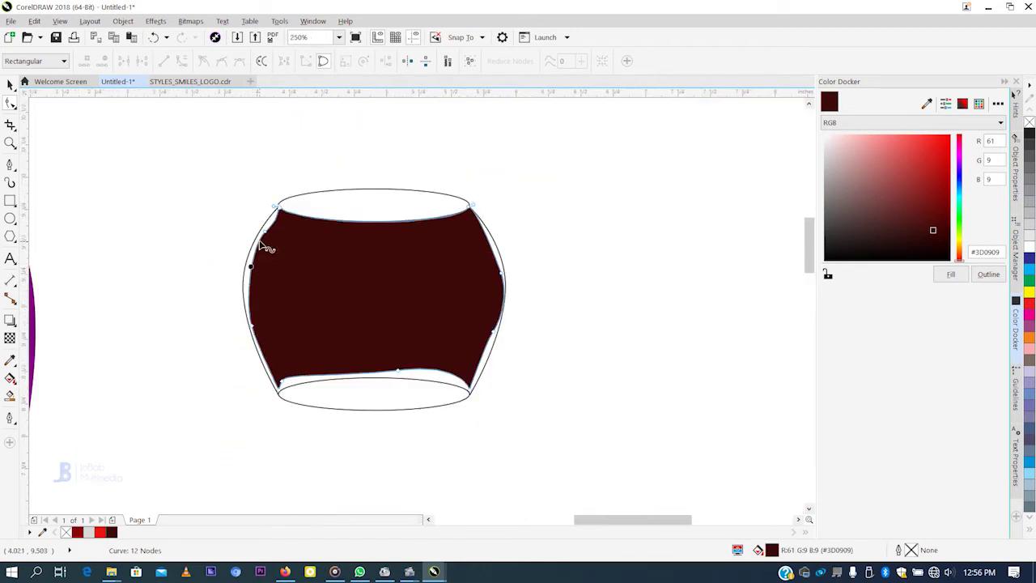
Delete the node below the body's upper left corner and bend the left edge outward along the outline.
{"action": "scroll", "coordinate": [259, 243], "scroll_direction": "up", "scroll_amount": 2}
{"action": "left_click", "coordinate": [283, 206]}
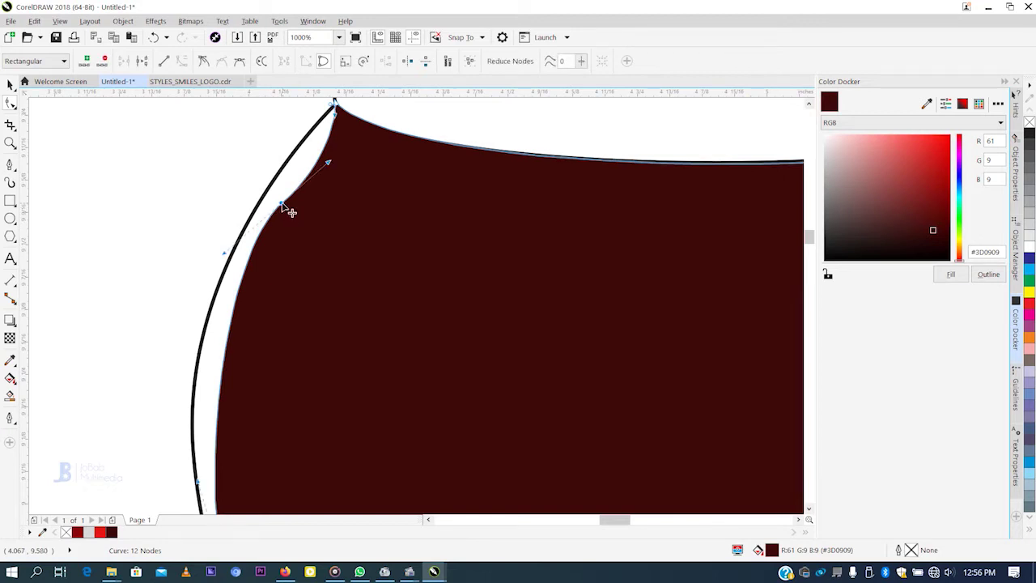
{"action": "key", "text": "Delete"}
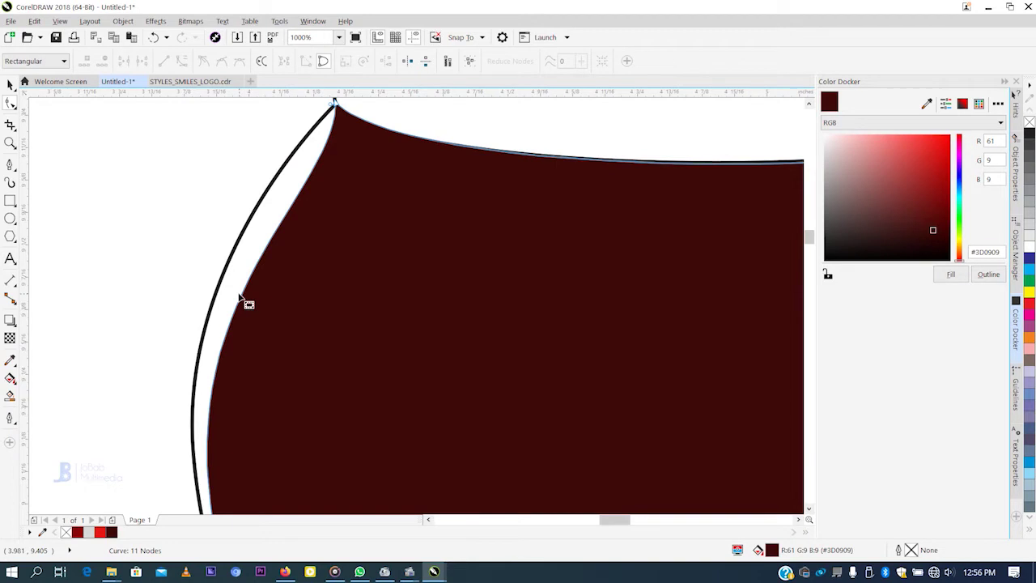
{"action": "left_click_drag", "start_coordinate": [240, 296], "coordinate": [231, 280]}
{"action": "scroll", "coordinate": [308, 259], "scroll_direction": "down", "scroll_amount": 2}
{"action": "scroll", "coordinate": [271, 273], "scroll_direction": "down", "scroll_amount": 4}
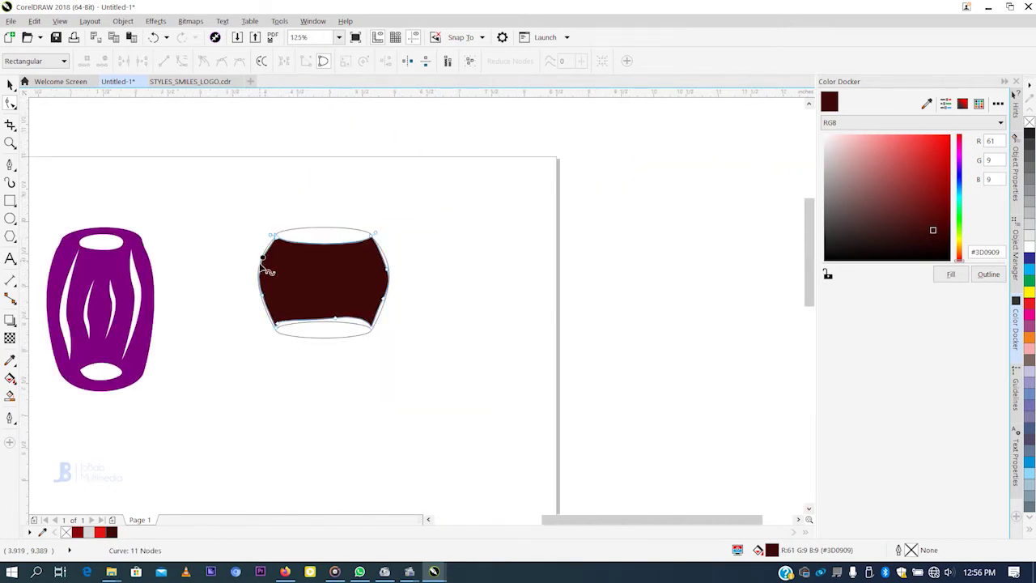
Fine-tune the curve at the body's upper right corner so its tip tucks under the junction of ellipse and side outline.
{"action": "scroll", "coordinate": [299, 271], "scroll_direction": "up", "scroll_amount": 2}
{"action": "scroll", "coordinate": [454, 241], "scroll_direction": "up", "scroll_amount": 2}
{"action": "left_click", "coordinate": [441, 191]}
{"action": "scroll", "coordinate": [397, 143], "scroll_direction": "up", "scroll_amount": 2}
{"action": "left_click_drag", "start_coordinate": [391, 137], "coordinate": [380, 147]}
{"action": "scroll", "coordinate": [387, 139], "scroll_direction": "down", "scroll_amount": 1}
{"action": "scroll", "coordinate": [391, 125], "scroll_direction": "up", "scroll_amount": 2}
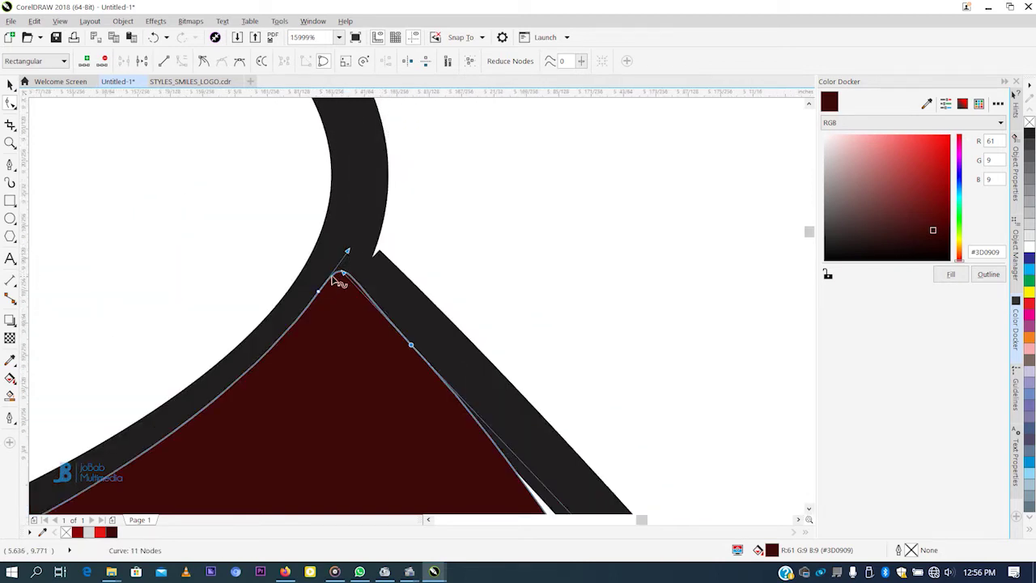
{"action": "scroll", "coordinate": [416, 231], "scroll_direction": "down", "scroll_amount": 3}
Select the top ellipse and choose the red #E01919 as the docker colour.
{"action": "left_click", "coordinate": [10, 84]}
{"action": "scroll", "coordinate": [273, 139], "scroll_direction": "down", "scroll_amount": 2}
{"action": "key", "text": "Escape"}
{"action": "scroll", "coordinate": [375, 181], "scroll_direction": "up", "scroll_amount": 1}
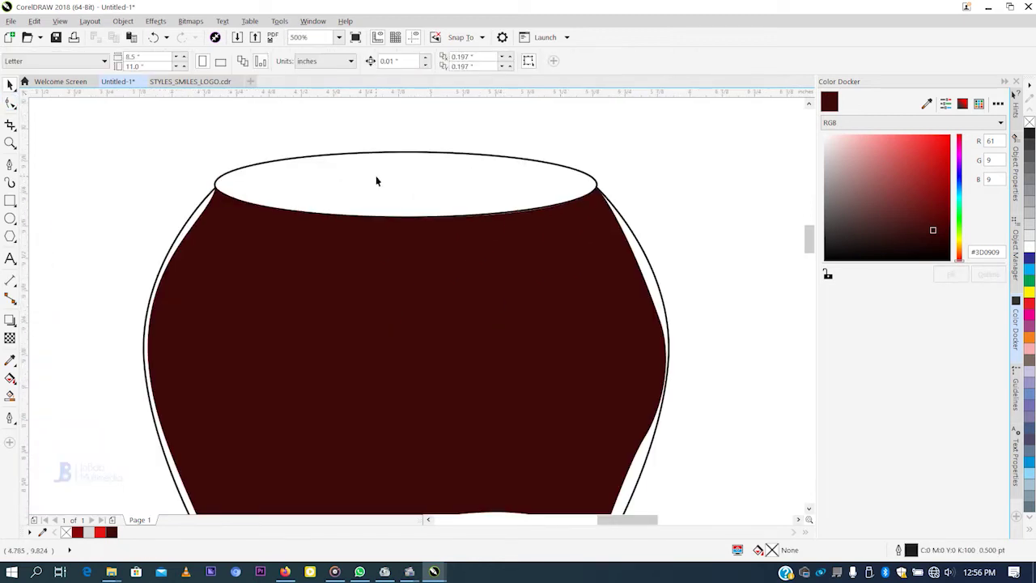
{"action": "left_click", "coordinate": [375, 180]}
{"action": "left_click", "coordinate": [936, 150]}
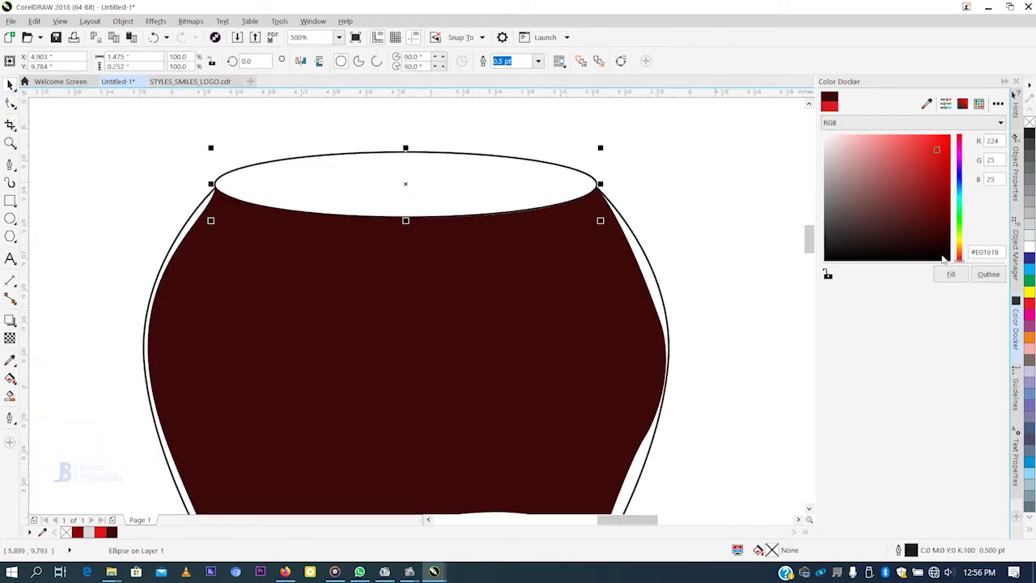
Reselect the maroon body for node editing and pull the upper part of its right edge outward toward the outline.
{"action": "left_click", "coordinate": [511, 230]}
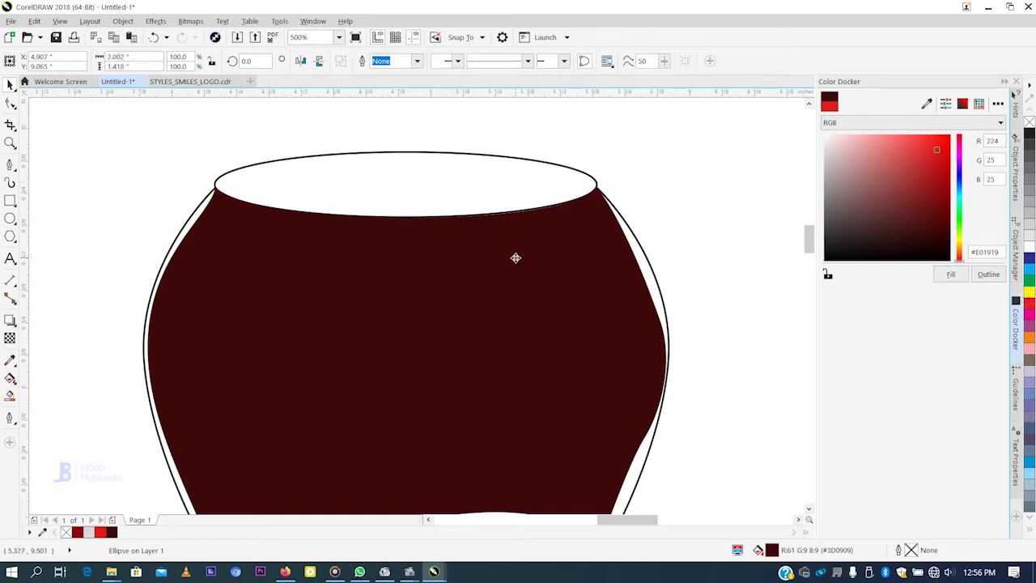
{"action": "left_click", "coordinate": [516, 257]}
{"action": "scroll", "coordinate": [515, 257], "scroll_direction": "down", "scroll_amount": 5}
{"action": "scroll", "coordinate": [415, 208], "scroll_direction": "up", "scroll_amount": 5}
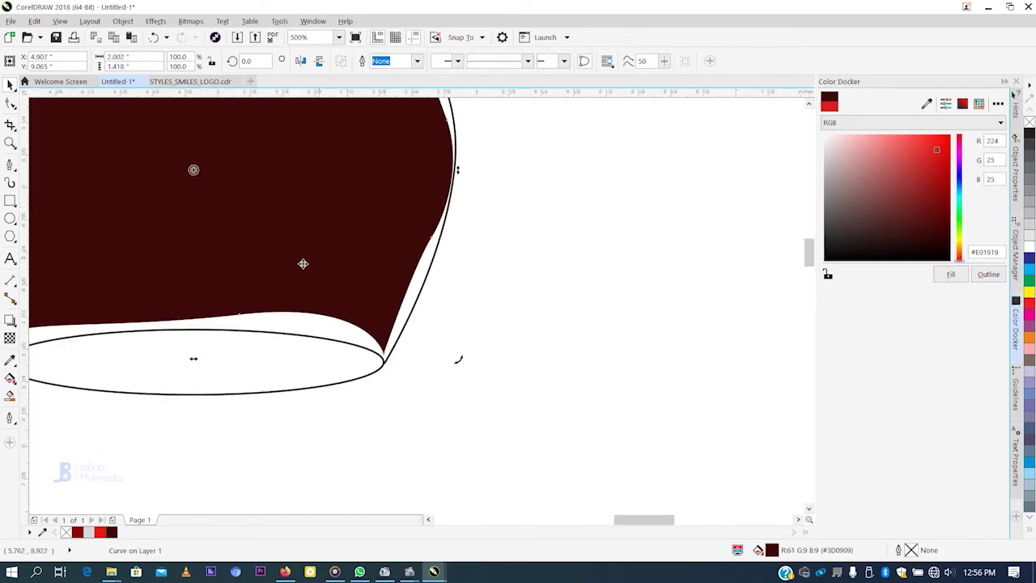
{"action": "scroll", "coordinate": [383, 273], "scroll_direction": "up", "scroll_amount": 2}
{"action": "scroll", "coordinate": [401, 274], "scroll_direction": "down", "scroll_amount": 4}
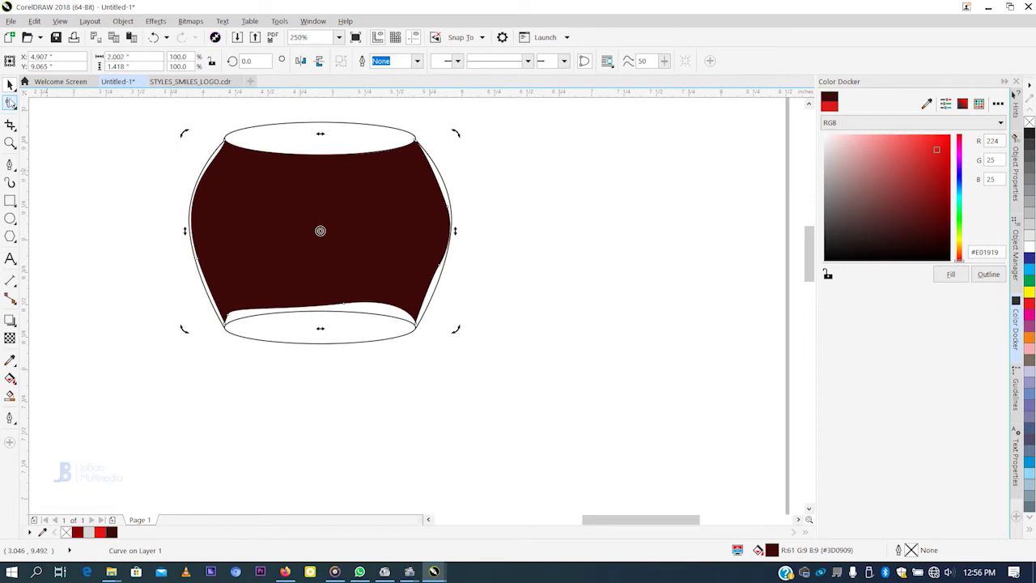
{"action": "left_click", "coordinate": [11, 103]}
{"action": "scroll", "coordinate": [453, 202], "scroll_direction": "up", "scroll_amount": 3}
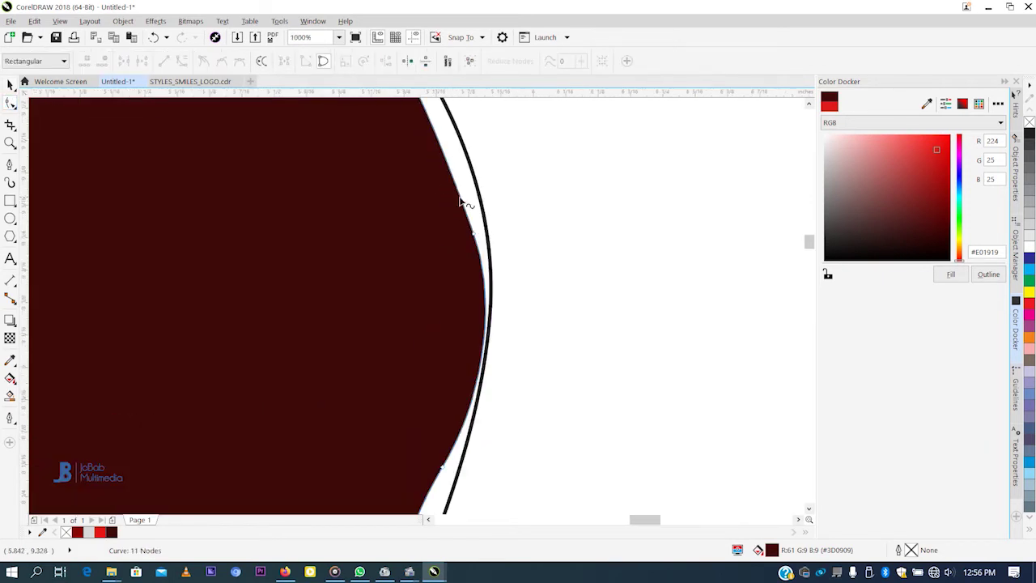
{"action": "scroll", "coordinate": [473, 238], "scroll_direction": "down", "scroll_amount": 3}
{"action": "scroll", "coordinate": [469, 216], "scroll_direction": "up", "scroll_amount": 3}
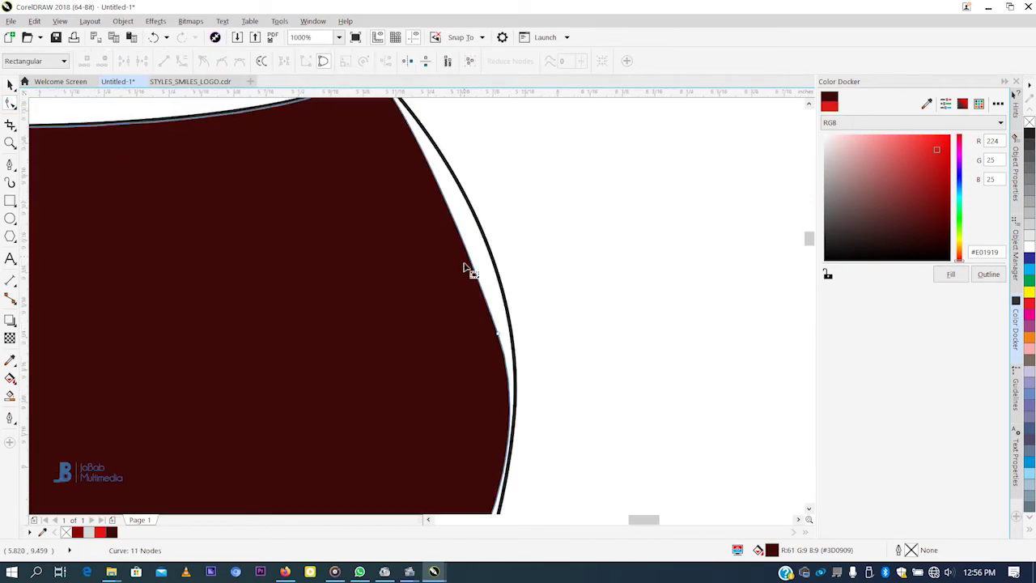
{"action": "scroll", "coordinate": [481, 316], "scroll_direction": "down", "scroll_amount": 3}
{"action": "scroll", "coordinate": [457, 243], "scroll_direction": "up", "scroll_amount": 3}
{"action": "left_click", "coordinate": [447, 285]}
{"action": "mouse_move", "coordinate": [515, 392]}
{"action": "left_mouse_down"}
{"action": "mouse_move", "coordinate": [530, 381]}
{"action": "mouse_move", "coordinate": [534, 394]}
{"action": "left_mouse_up"}
Move the curve handle below the body's upper right corner outward so the right edge follows the outline.
{"action": "scroll", "coordinate": [461, 300], "scroll_direction": "up", "scroll_amount": 2}
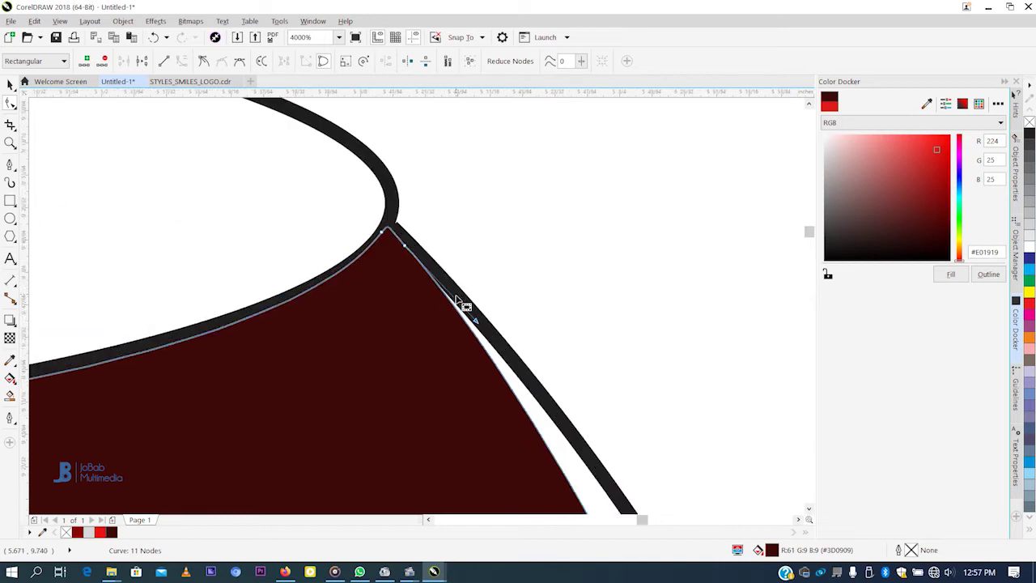
{"action": "scroll", "coordinate": [483, 326], "scroll_direction": "down", "scroll_amount": 2}
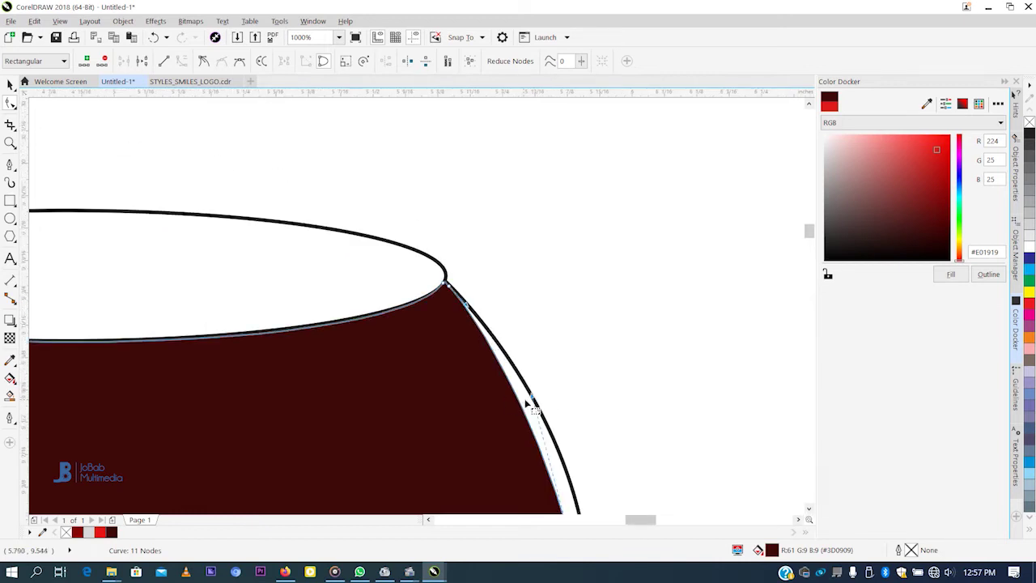
{"action": "left_click_drag", "start_coordinate": [532, 397], "coordinate": [543, 394]}
{"action": "scroll", "coordinate": [469, 231], "scroll_direction": "down", "scroll_amount": 3}
{"action": "scroll", "coordinate": [485, 366], "scroll_direction": "up", "scroll_amount": 1}
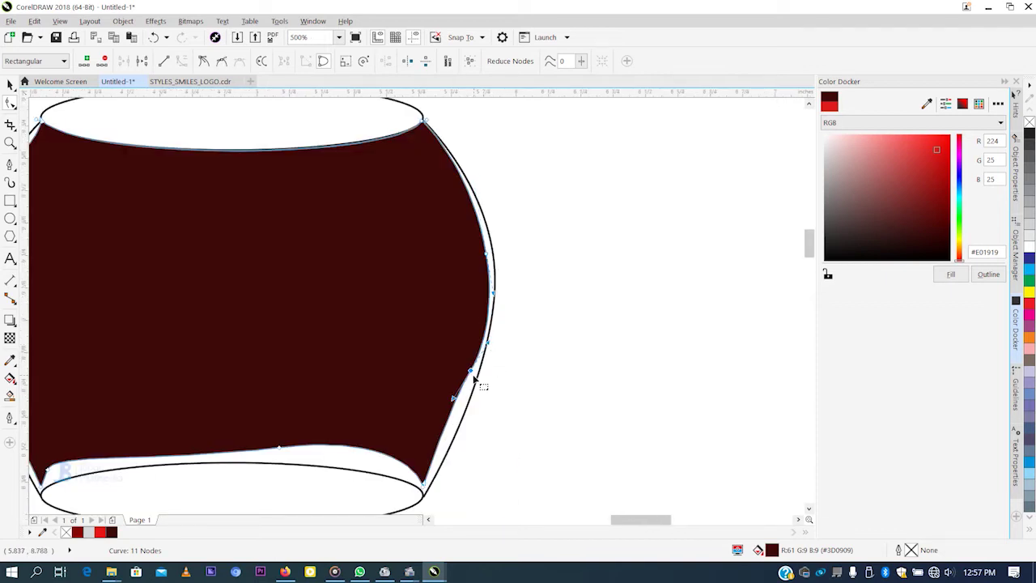
Replace the node on the lower right edge with one just above the lower right corner and bulge the edge outward.
{"action": "key", "text": "Delete"}
{"action": "left_click", "coordinate": [424, 486]}
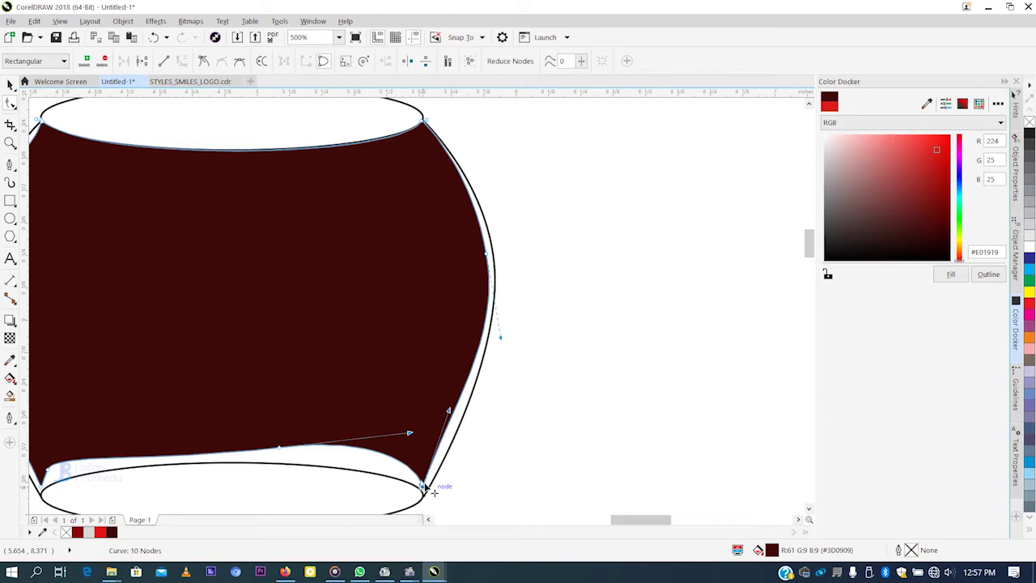
{"action": "scroll", "coordinate": [431, 484], "scroll_direction": "up", "scroll_amount": 1}
{"action": "double_click", "coordinate": [425, 481]}
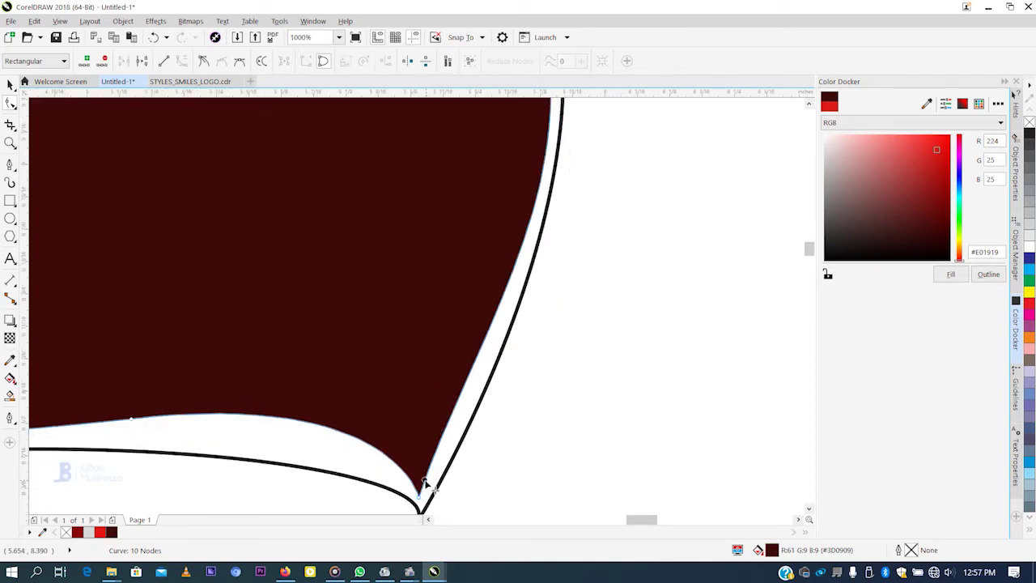
{"action": "left_click_drag", "start_coordinate": [478, 334], "coordinate": [503, 348]}
{"action": "scroll", "coordinate": [503, 325], "scroll_direction": "down", "scroll_amount": 2}
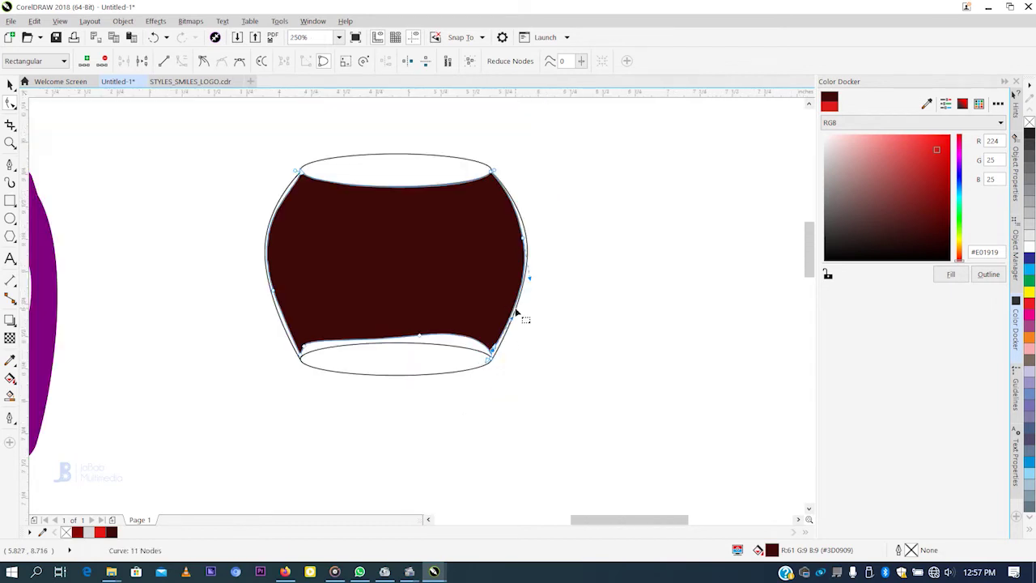
Delete the remaining node halfway along the body's right edge to leave one smooth curve.
{"action": "scroll", "coordinate": [516, 238], "scroll_direction": "up", "scroll_amount": 2}
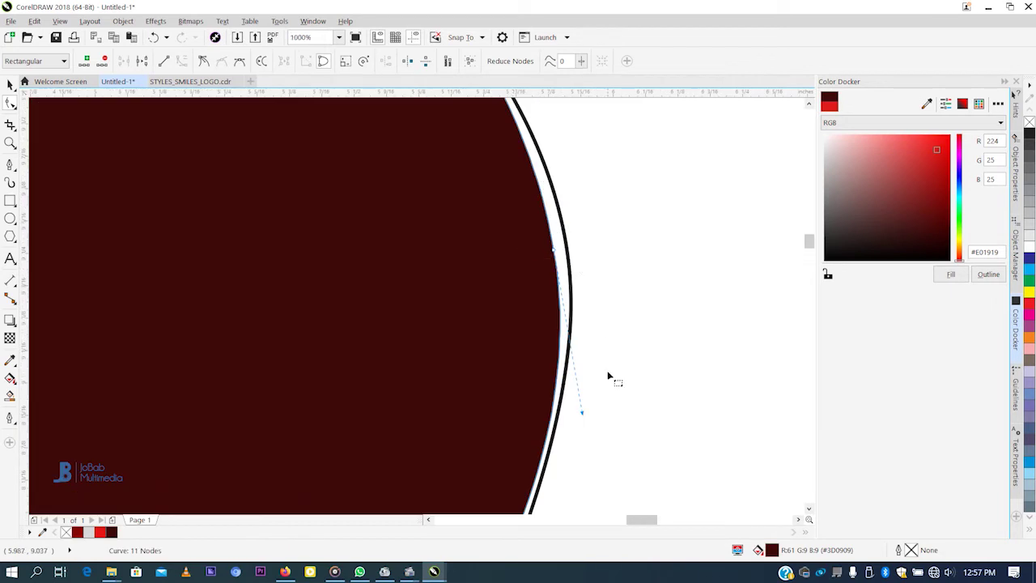
{"action": "double_click", "coordinate": [557, 257]}
{"action": "scroll", "coordinate": [556, 260], "scroll_direction": "down", "scroll_amount": 2}
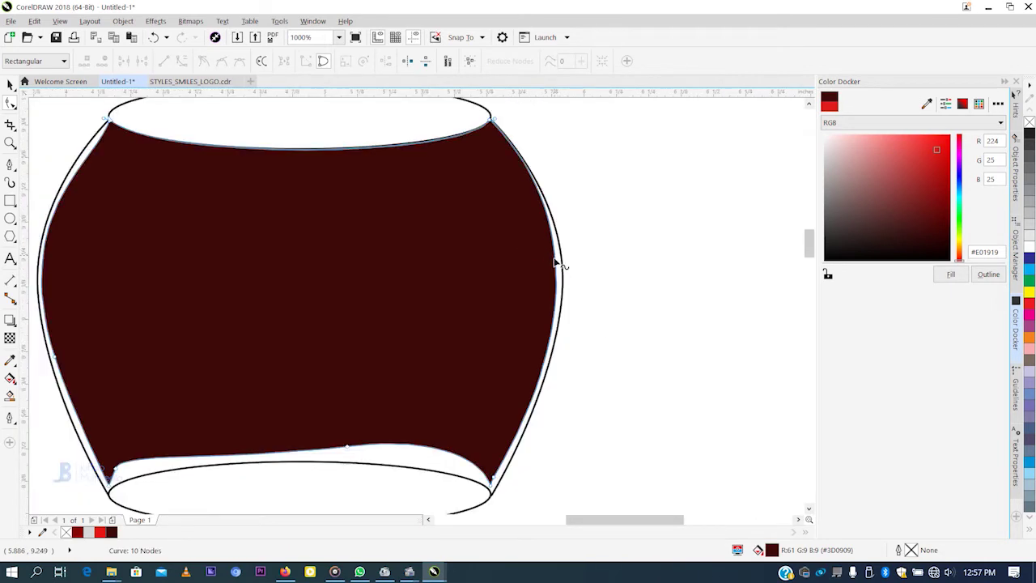
Move the body's lower right corner node down to the right end of the bottom ellipse.
{"action": "scroll", "coordinate": [556, 260], "scroll_direction": "down", "scroll_amount": 2}
{"action": "scroll", "coordinate": [530, 333], "scroll_direction": "up", "scroll_amount": 1}
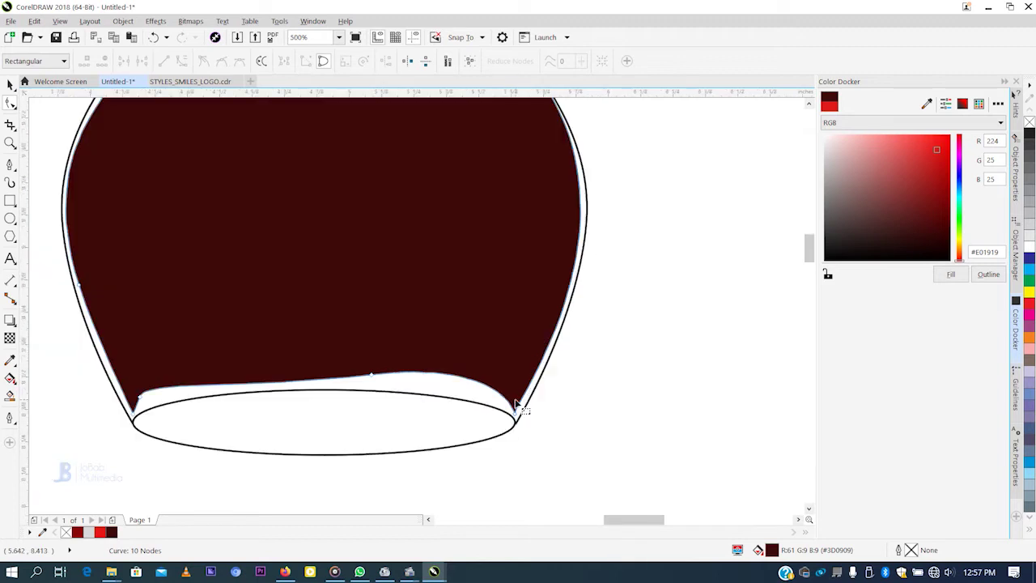
{"action": "scroll", "coordinate": [518, 404], "scroll_direction": "up", "scroll_amount": 1}
{"action": "left_click", "coordinate": [520, 412]}
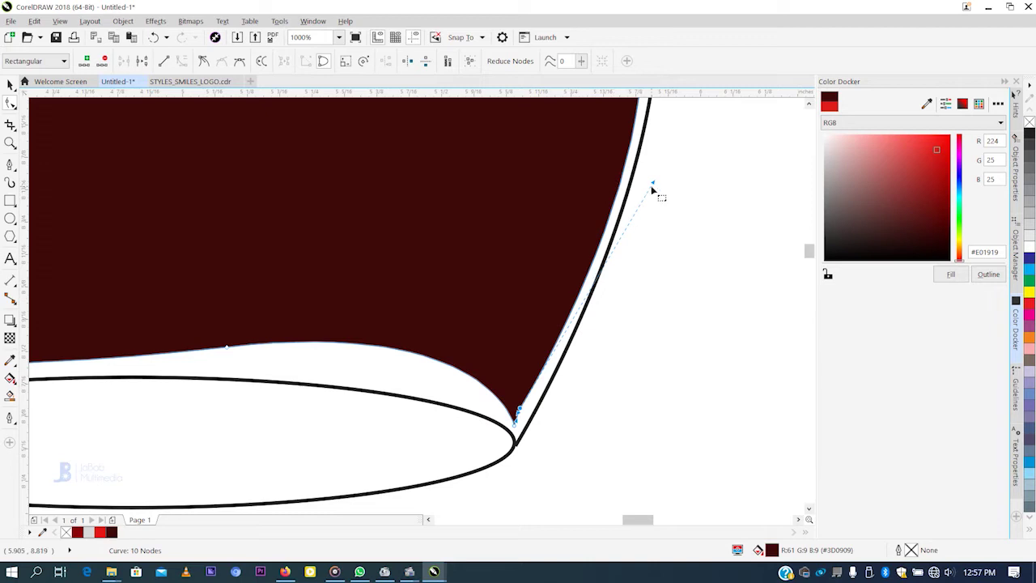
{"action": "scroll", "coordinate": [520, 424], "scroll_direction": "up", "scroll_amount": 2}
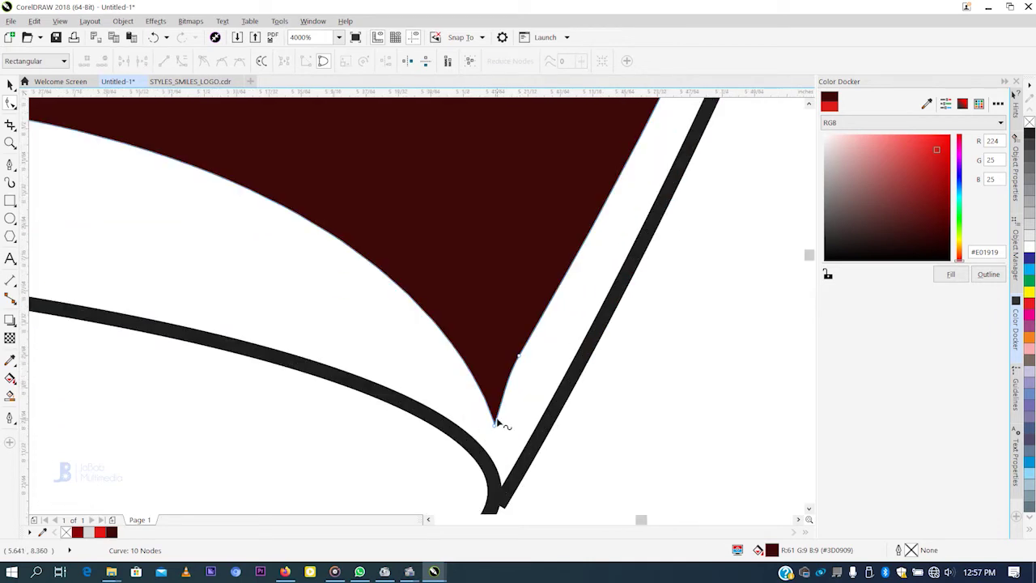
{"action": "left_click", "coordinate": [493, 426]}
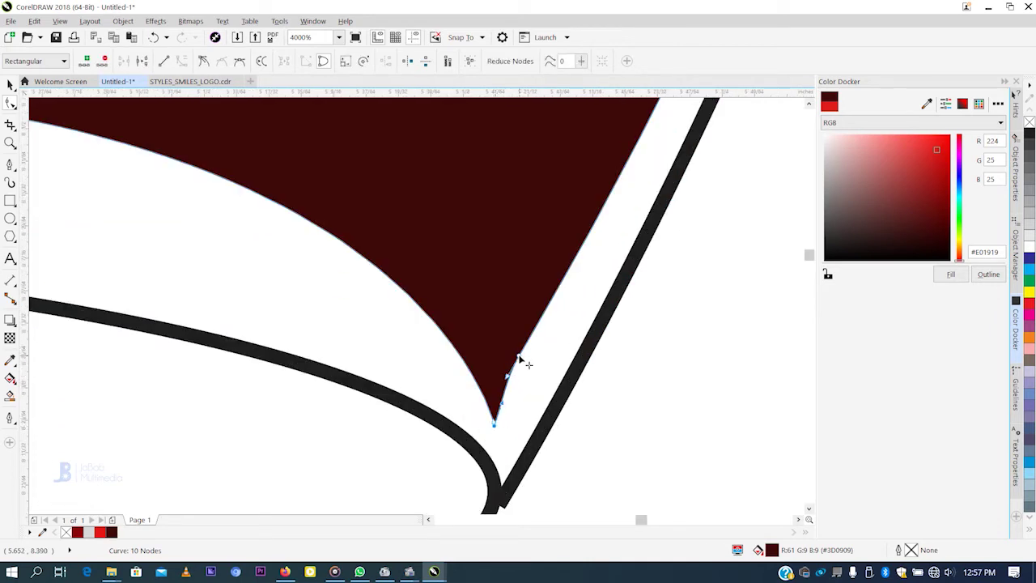
{"action": "scroll", "coordinate": [550, 311], "scroll_direction": "down", "scroll_amount": 1}
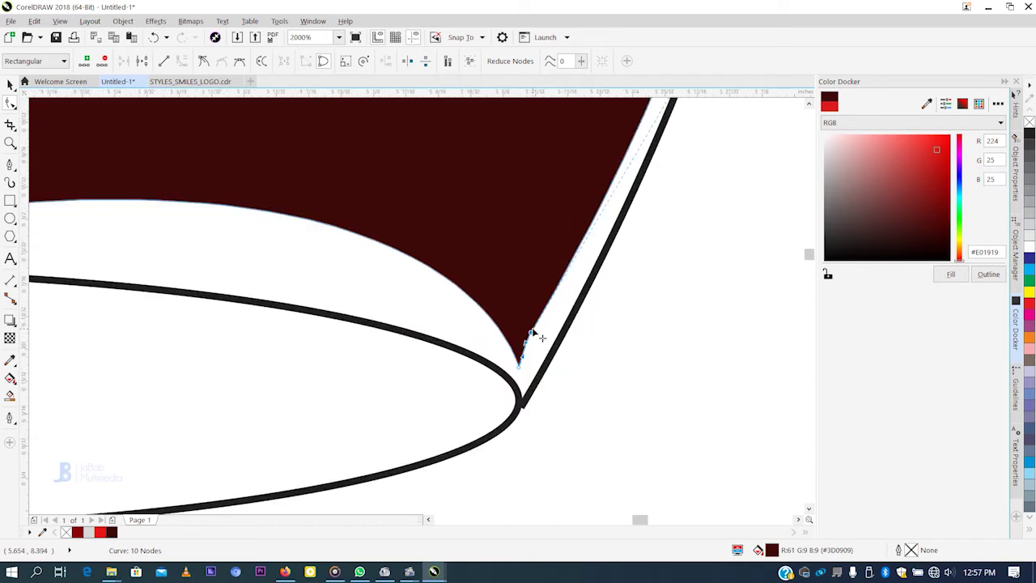
{"action": "scroll", "coordinate": [611, 246], "scroll_direction": "down", "scroll_amount": 2}
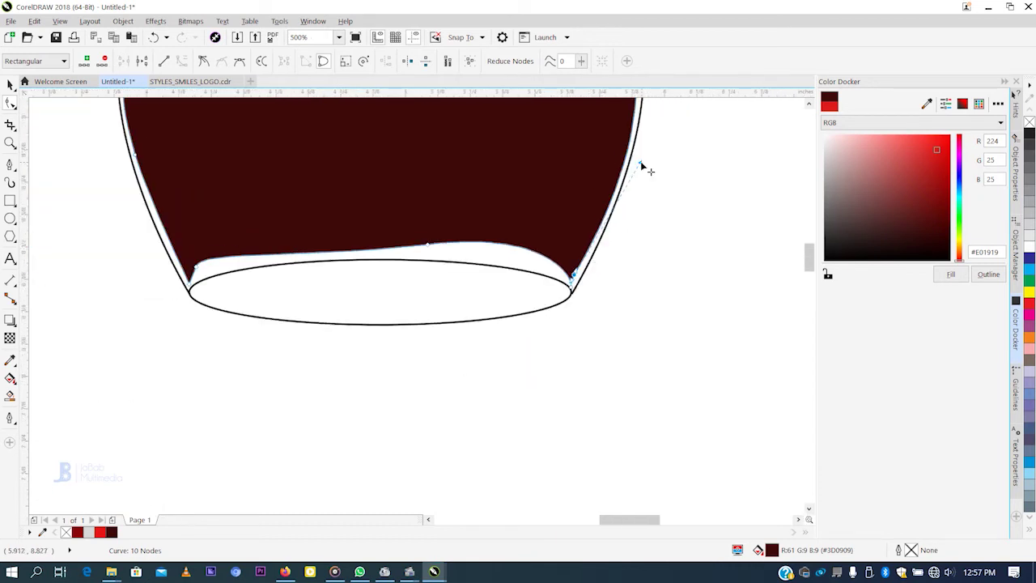
{"action": "scroll", "coordinate": [641, 165], "scroll_direction": "up", "scroll_amount": 1}
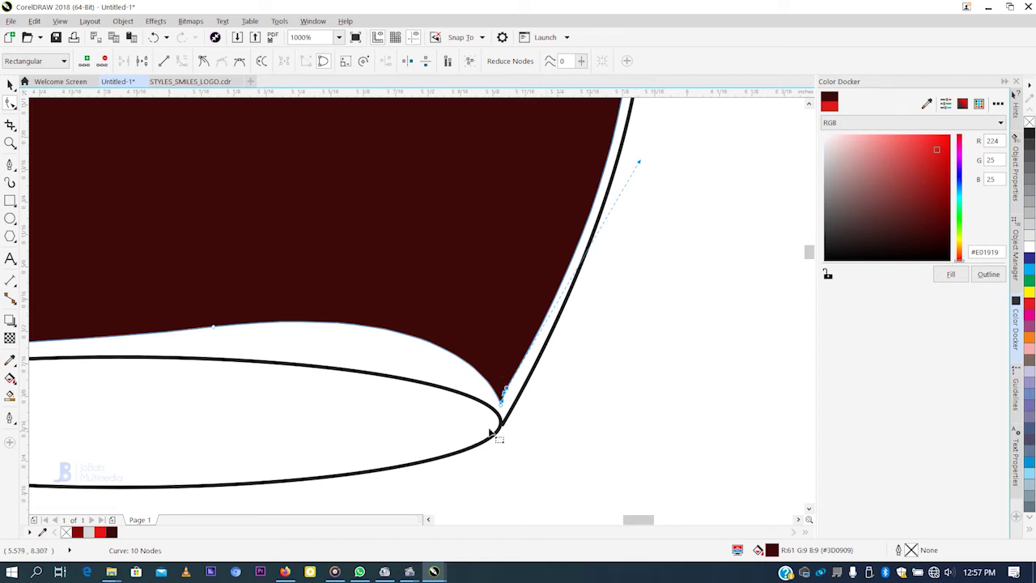
{"action": "scroll", "coordinate": [502, 413], "scroll_direction": "up", "scroll_amount": 2}
{"action": "left_click_drag", "start_coordinate": [487, 372], "coordinate": [495, 382]}
{"action": "left_click_drag", "start_coordinate": [468, 443], "coordinate": [476, 504]}
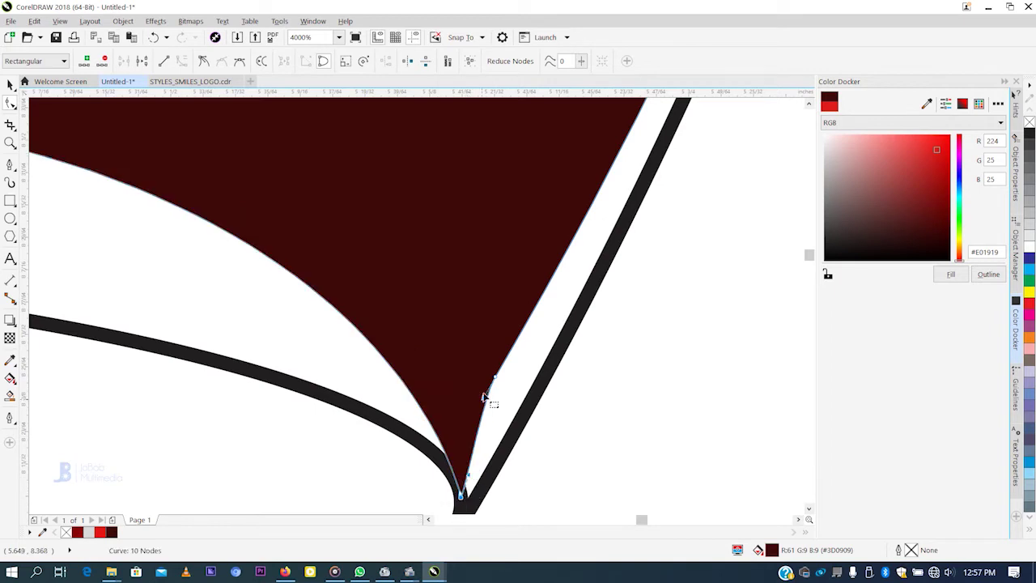
Move the node just above the lower right corner outward so the lower right edge lies against the side outline.
{"action": "left_click_drag", "start_coordinate": [493, 380], "coordinate": [520, 393]}
{"action": "scroll", "coordinate": [520, 393], "scroll_direction": "down", "scroll_amount": 2}
{"action": "scroll", "coordinate": [520, 395], "scroll_direction": "down", "scroll_amount": 2}
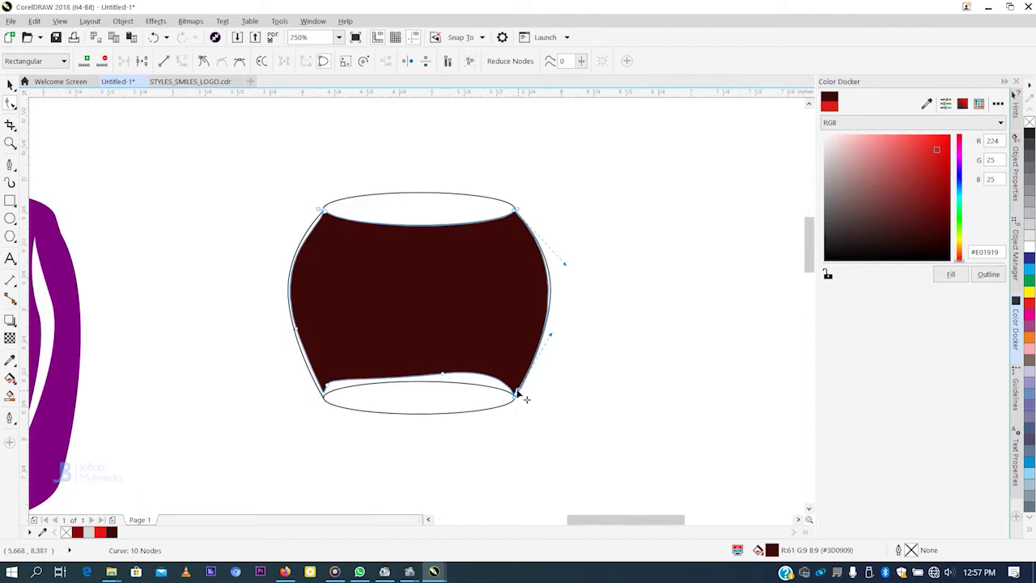
{"action": "scroll", "coordinate": [506, 335], "scroll_direction": "up", "scroll_amount": 3}
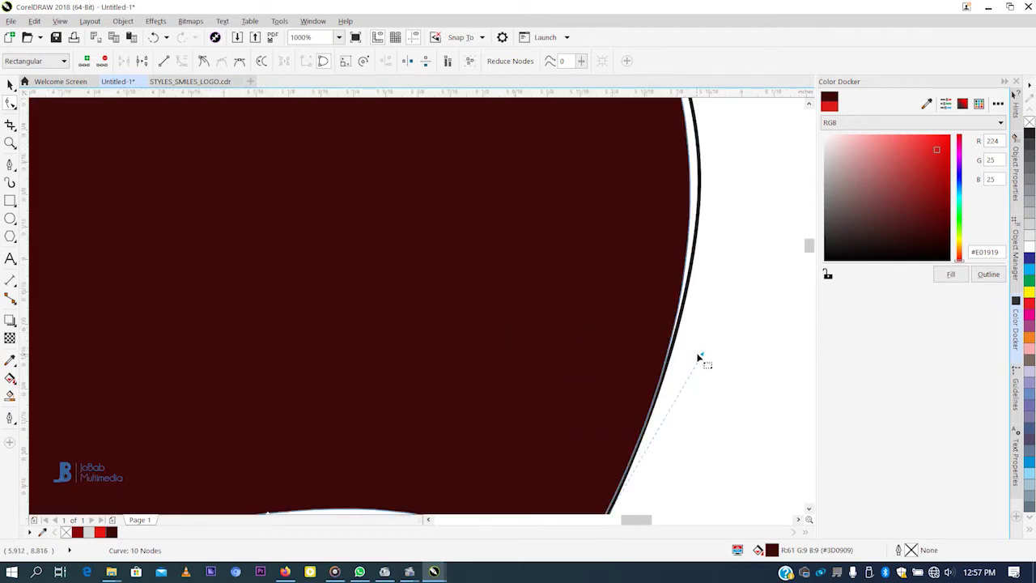
{"action": "scroll", "coordinate": [714, 306], "scroll_direction": "down", "scroll_amount": 3}
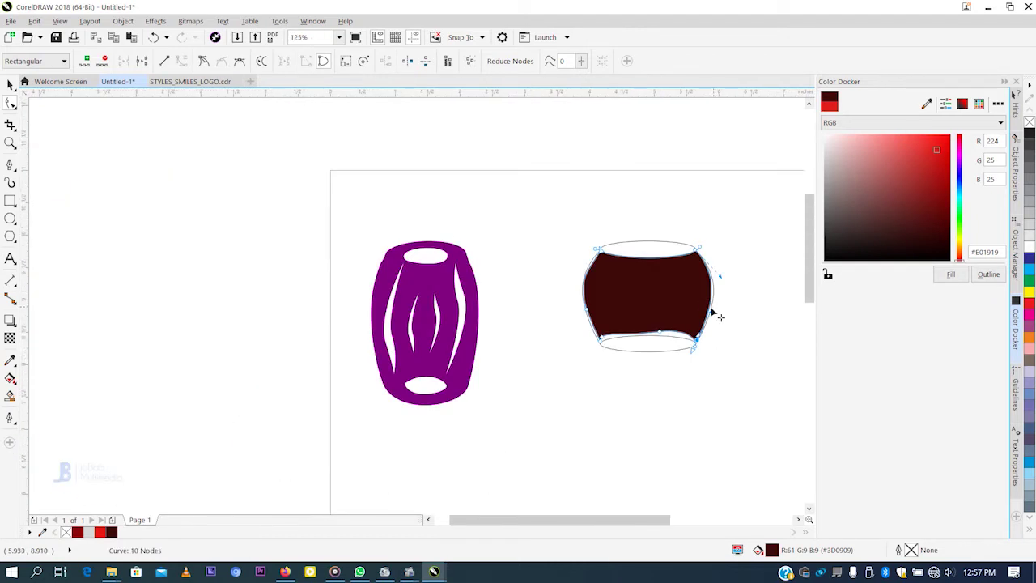
Lower the middle of the body's bottom edge and the node near its lower left corner toward the bottom ellipse.
{"action": "scroll", "coordinate": [715, 306], "scroll_direction": "up", "scroll_amount": 1}
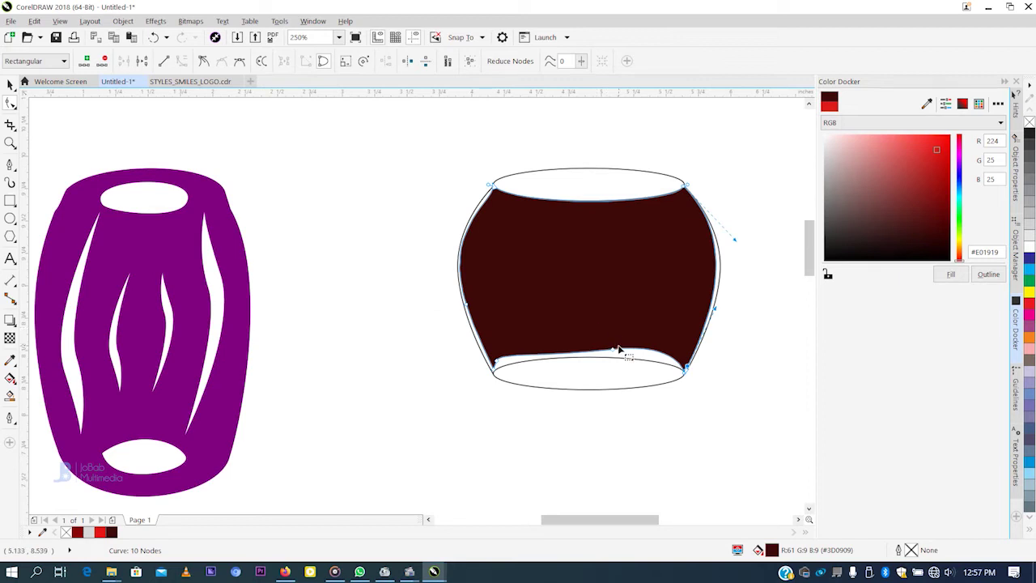
{"action": "scroll", "coordinate": [618, 349], "scroll_direction": "up", "scroll_amount": 1}
{"action": "left_click_drag", "start_coordinate": [493, 331], "coordinate": [495, 349]}
{"action": "scroll", "coordinate": [275, 335], "scroll_direction": "up", "scroll_amount": 1}
{"action": "left_click_drag", "start_coordinate": [266, 342], "coordinate": [275, 381]}
Move the body's lower left corner down toward the bottom ellipse's left end and delete the extra node on the left edge.
{"action": "scroll", "coordinate": [249, 402], "scroll_direction": "up", "scroll_amount": 2}
{"action": "double_click", "coordinate": [220, 419]}
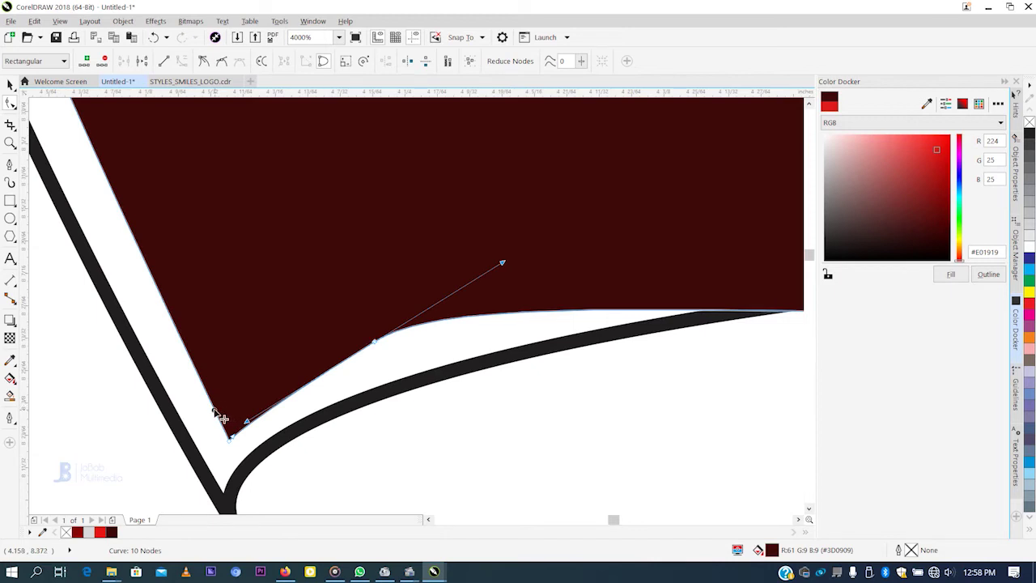
{"action": "left_click_drag", "start_coordinate": [229, 439], "coordinate": [224, 472]}
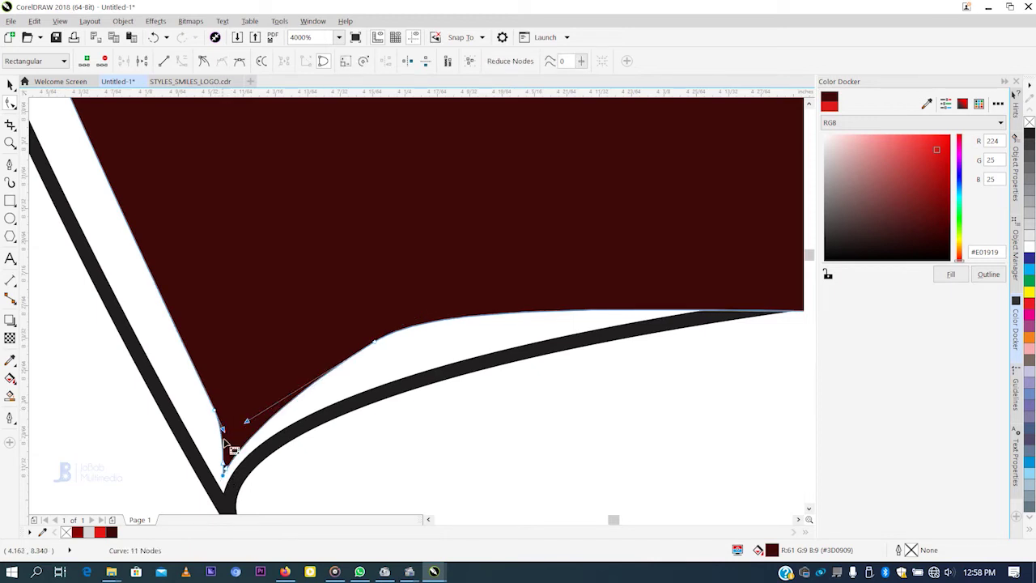
{"action": "key", "text": "Delete"}
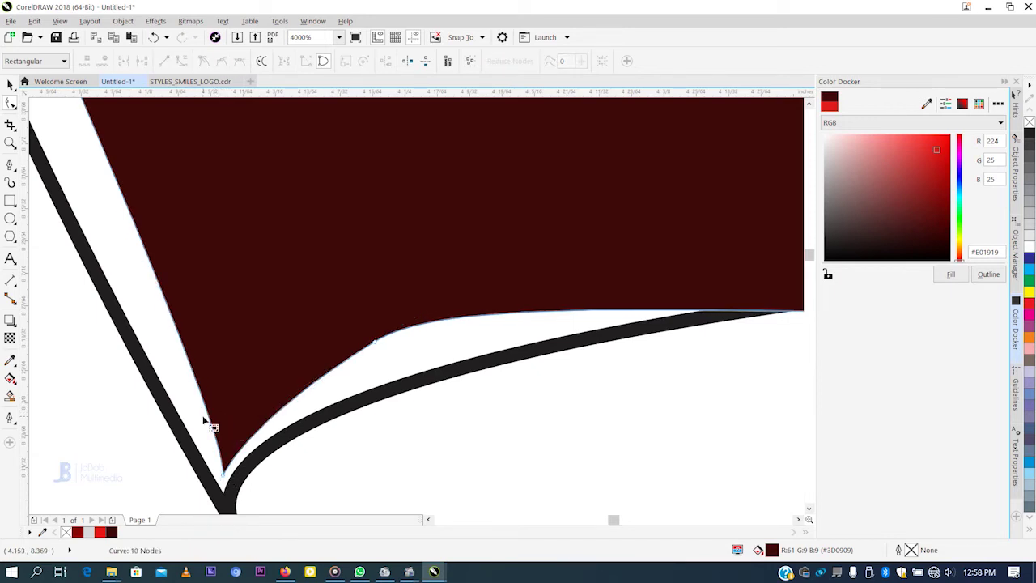
Add a node near the body's lower left corner and bring the lower left edge closer to the side outline.
{"action": "scroll", "coordinate": [266, 406], "scroll_direction": "down", "scroll_amount": 2}
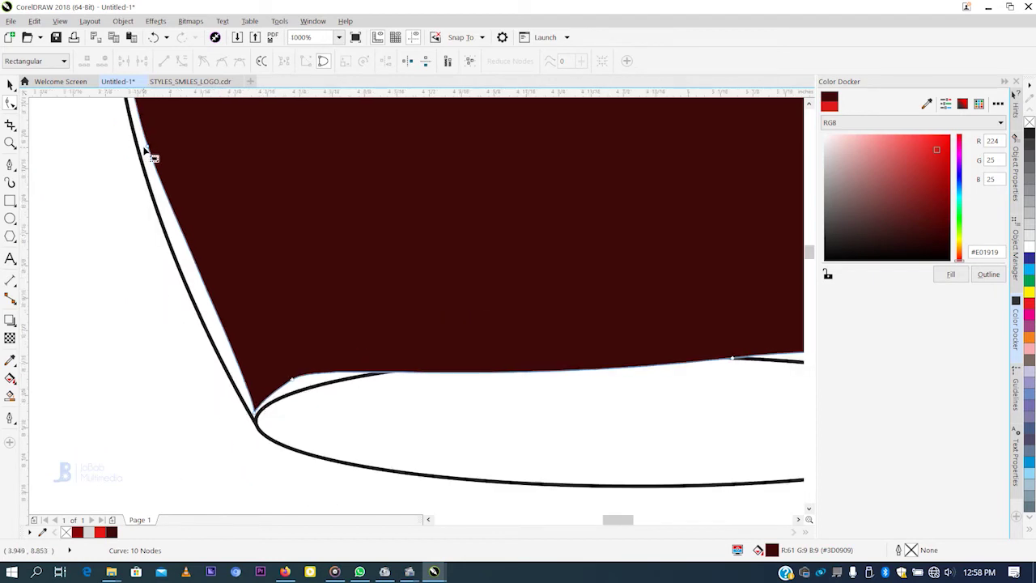
{"action": "double_click", "coordinate": [255, 409]}
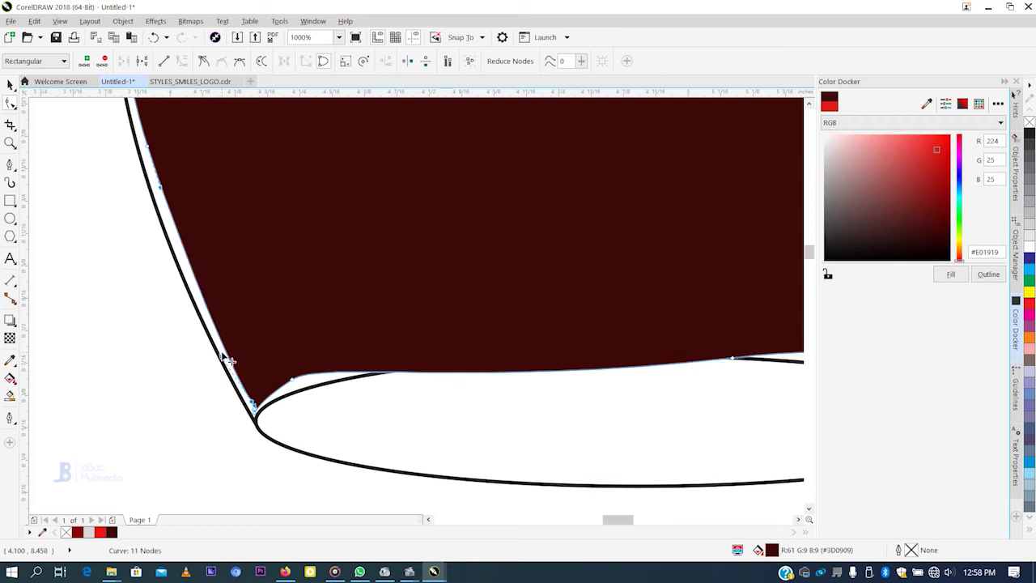
{"action": "scroll", "coordinate": [225, 360], "scroll_direction": "down", "scroll_amount": 2}
{"action": "scroll", "coordinate": [227, 371], "scroll_direction": "up", "scroll_amount": 1}
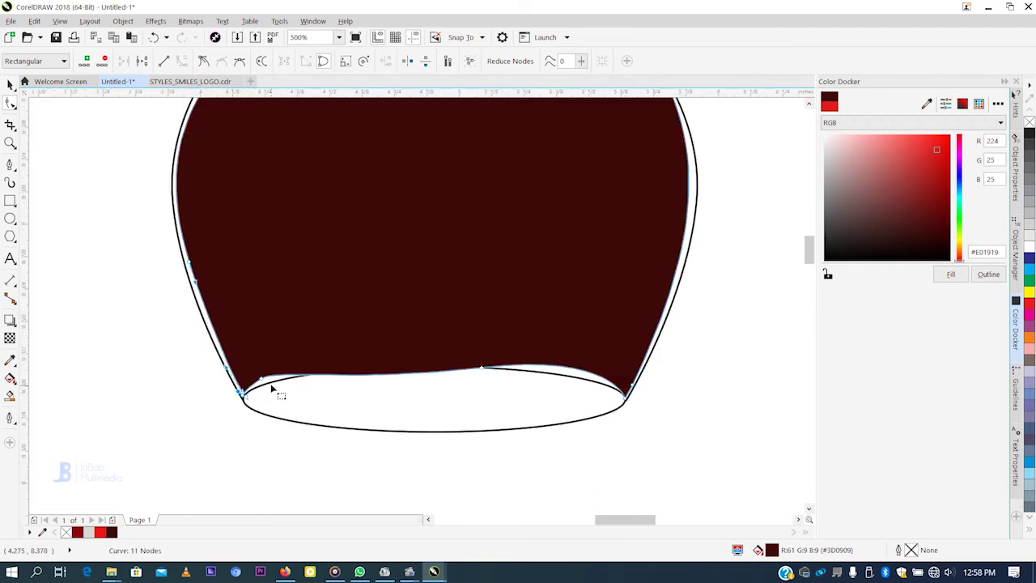
Move the node near the left end of the body's bottom edge onto the bottom ellipse's outline.
{"action": "scroll", "coordinate": [272, 389], "scroll_direction": "up", "scroll_amount": 1}
{"action": "left_click_drag", "start_coordinate": [253, 375], "coordinate": [271, 361]}
{"action": "scroll", "coordinate": [355, 350], "scroll_direction": "down", "scroll_amount": 1}
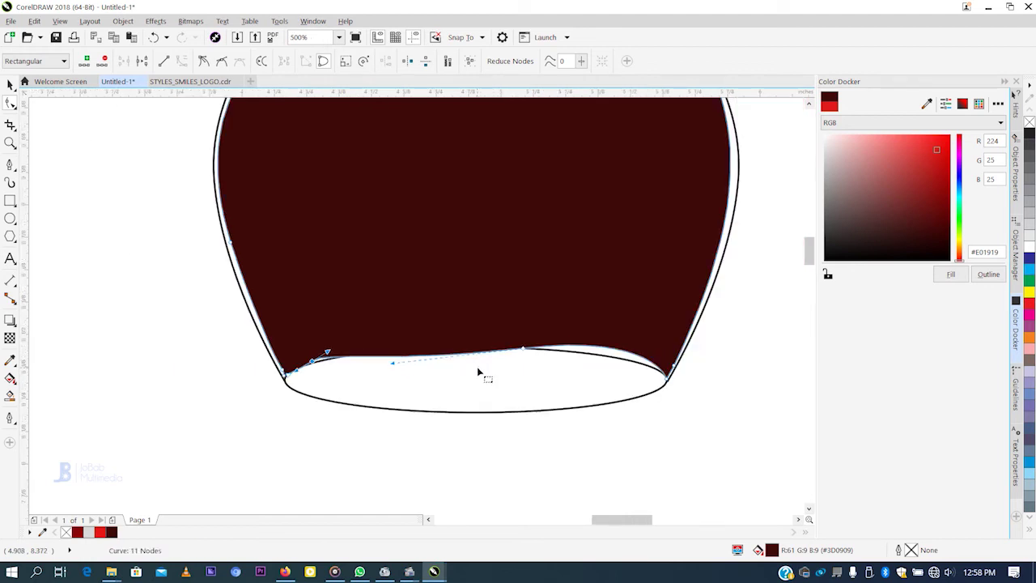
{"action": "scroll", "coordinate": [657, 387], "scroll_direction": "up", "scroll_amount": 1}
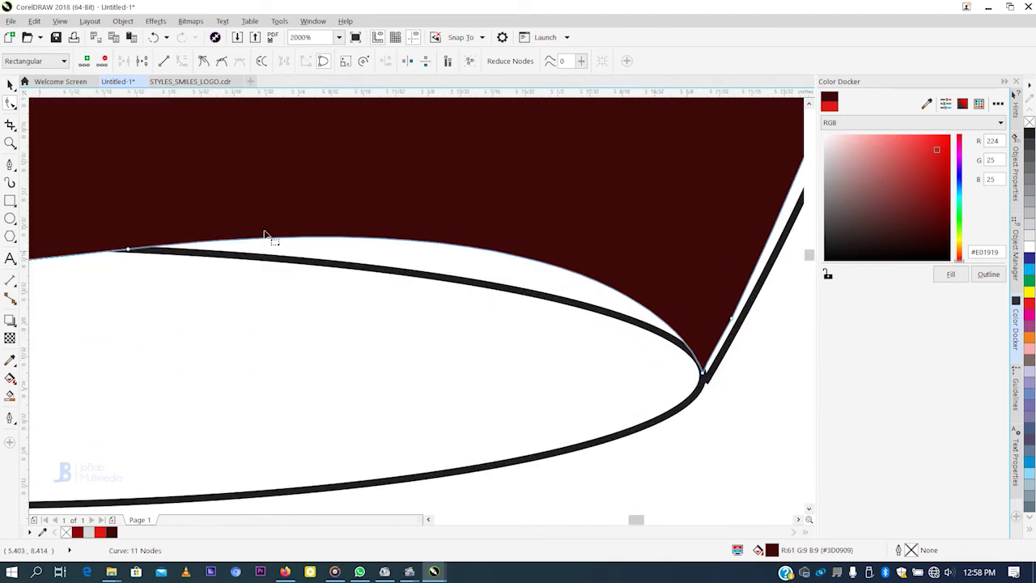
{"action": "scroll", "coordinate": [421, 247], "scroll_direction": "down", "scroll_amount": 1}
{"action": "scroll", "coordinate": [180, 264], "scroll_direction": "up", "scroll_amount": 1}
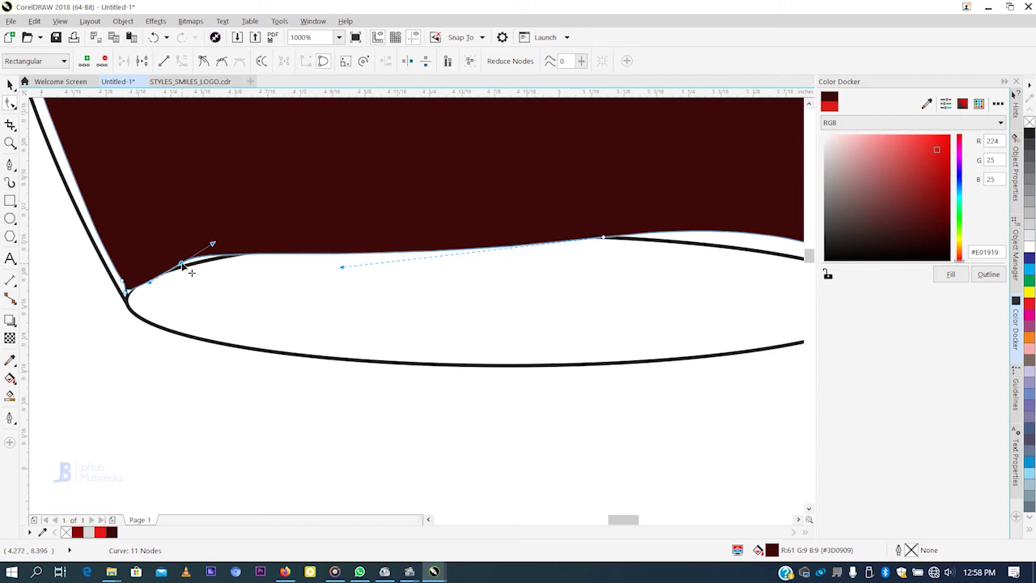
Delete the left and middle nodes on the body's bottom edge between the two lower corners.
{"action": "key", "text": "Delete"}
{"action": "left_click", "coordinate": [600, 240]}
{"action": "key", "text": "Delete"}
{"action": "scroll", "coordinate": [534, 269], "scroll_direction": "down", "scroll_amount": 2}
{"action": "scroll", "coordinate": [567, 268], "scroll_direction": "up", "scroll_amount": 1}
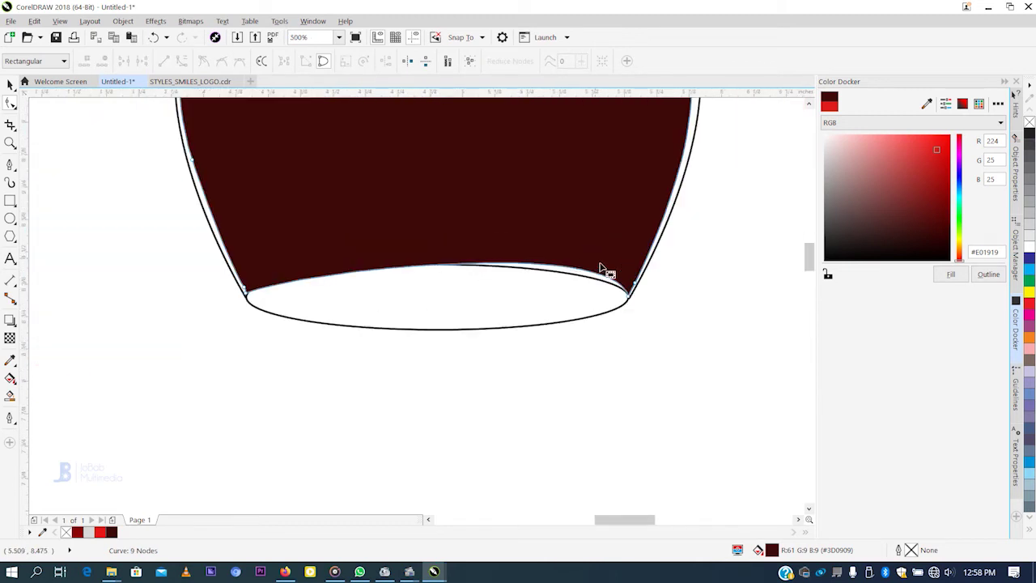
Adjust the curve handles at both lower corners so the body's bottom edge follows the upper arc of the bottom ellipse.
{"action": "scroll", "coordinate": [630, 289], "scroll_direction": "up", "scroll_amount": 1}
{"action": "left_click", "coordinate": [633, 307]}
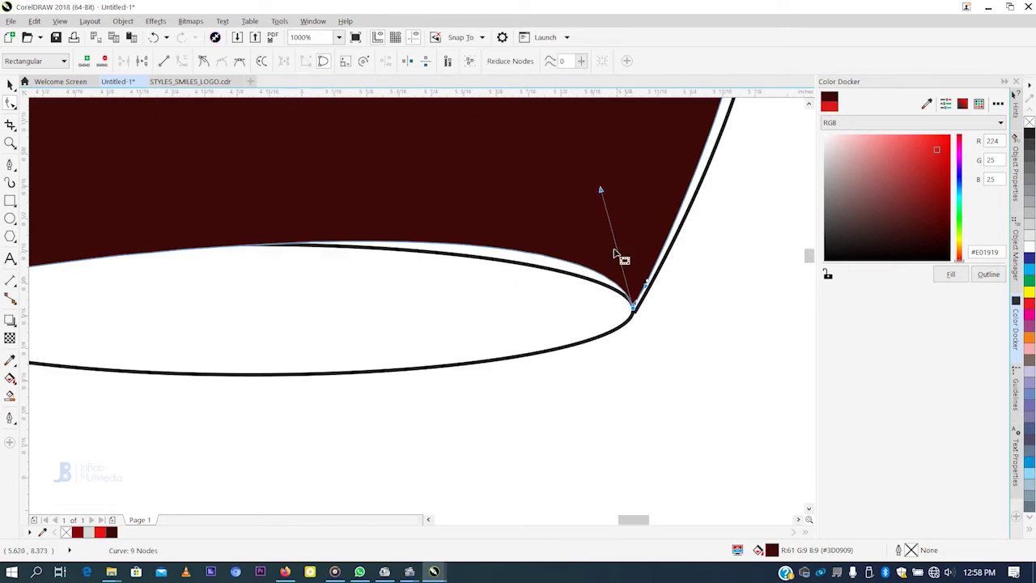
{"action": "left_click_drag", "start_coordinate": [603, 191], "coordinate": [566, 204]}
{"action": "scroll", "coordinate": [595, 210], "scroll_direction": "down", "scroll_amount": 1}
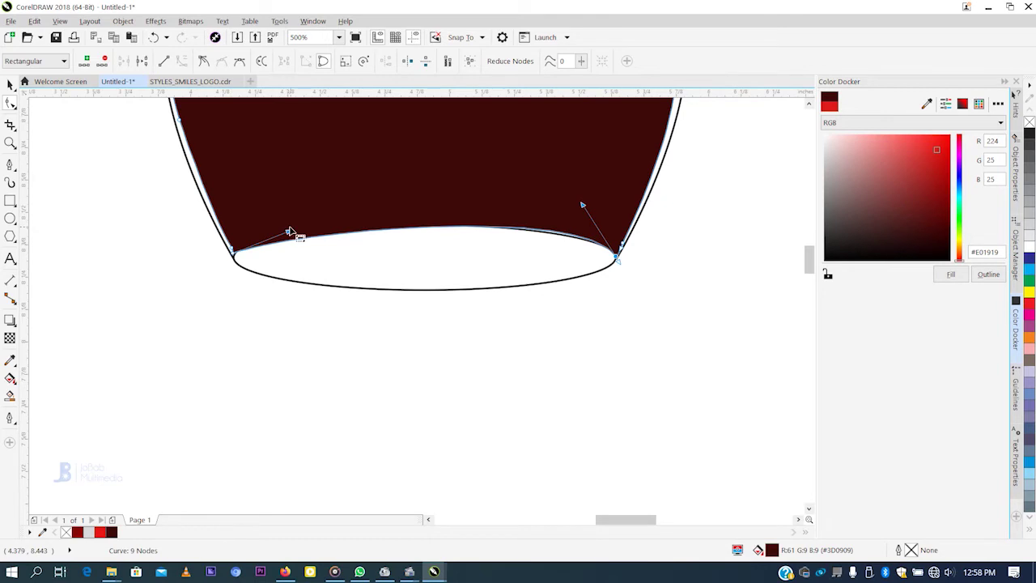
{"action": "left_click_drag", "start_coordinate": [293, 236], "coordinate": [290, 222]}
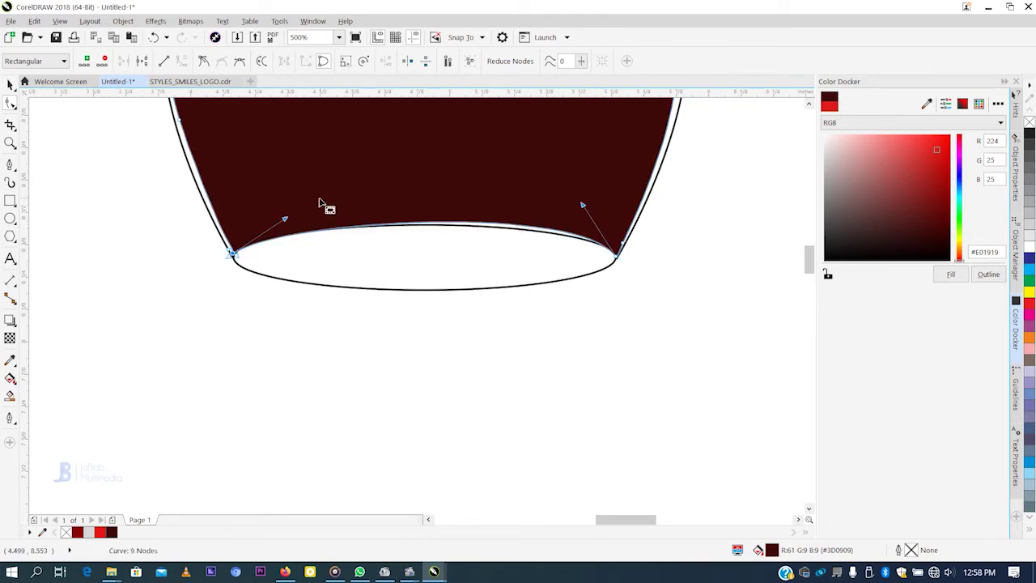
{"action": "scroll", "coordinate": [584, 212], "scroll_direction": "up", "scroll_amount": 1}
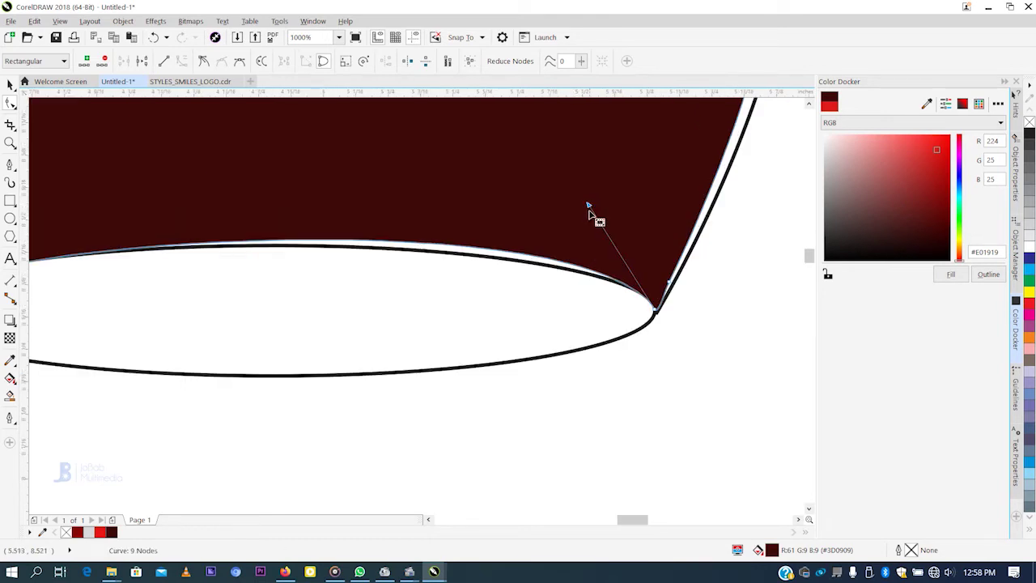
{"action": "left_click_drag", "start_coordinate": [589, 205], "coordinate": [585, 205]}
{"action": "mouse_move", "coordinate": [582, 220]}
{"action": "left_mouse_down"}
{"action": "mouse_move", "coordinate": [557, 204]}
{"action": "mouse_move", "coordinate": [571, 214]}
{"action": "left_mouse_up"}
{"action": "scroll", "coordinate": [573, 220], "scroll_direction": "up", "scroll_amount": 2}
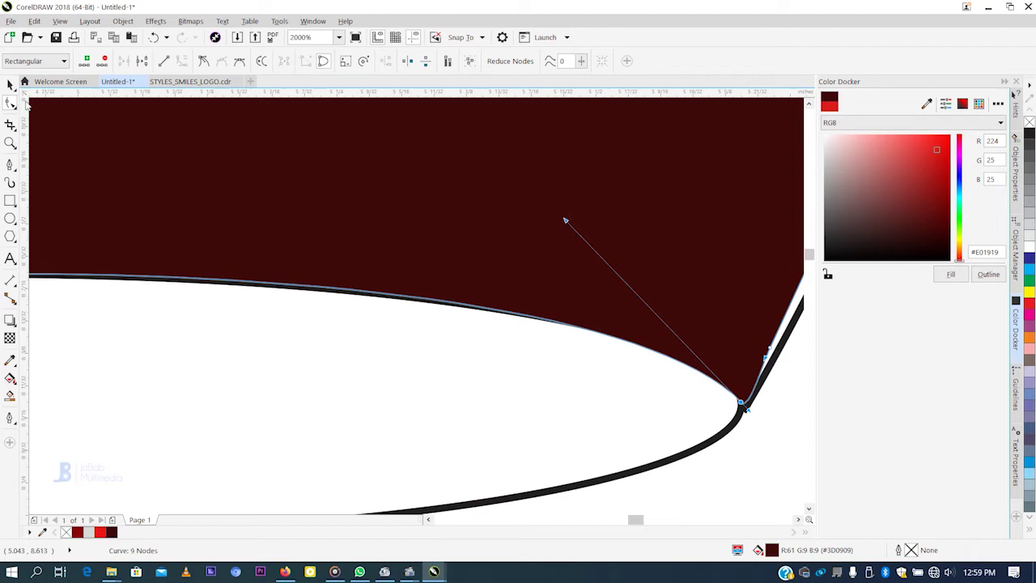
Fill the bottom ellipse with red #E01919 and set its outline width to None.
{"action": "left_click", "coordinate": [9, 86]}
{"action": "scroll", "coordinate": [456, 277], "scroll_direction": "down", "scroll_amount": 5}
{"action": "left_click", "coordinate": [418, 310]}
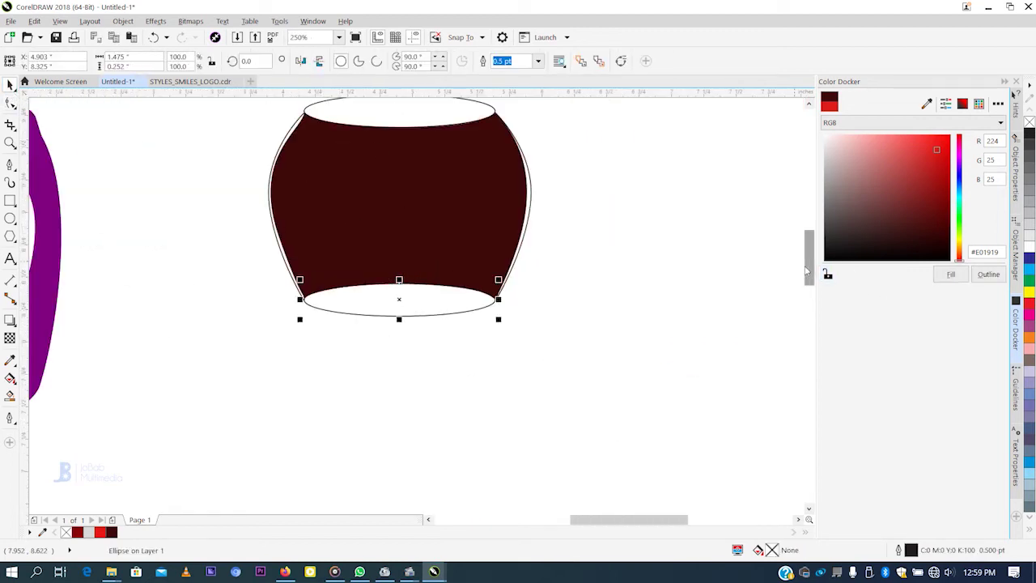
{"action": "scroll", "coordinate": [809, 255], "scroll_direction": "up", "scroll_amount": 3}
{"action": "left_click", "coordinate": [952, 275]}
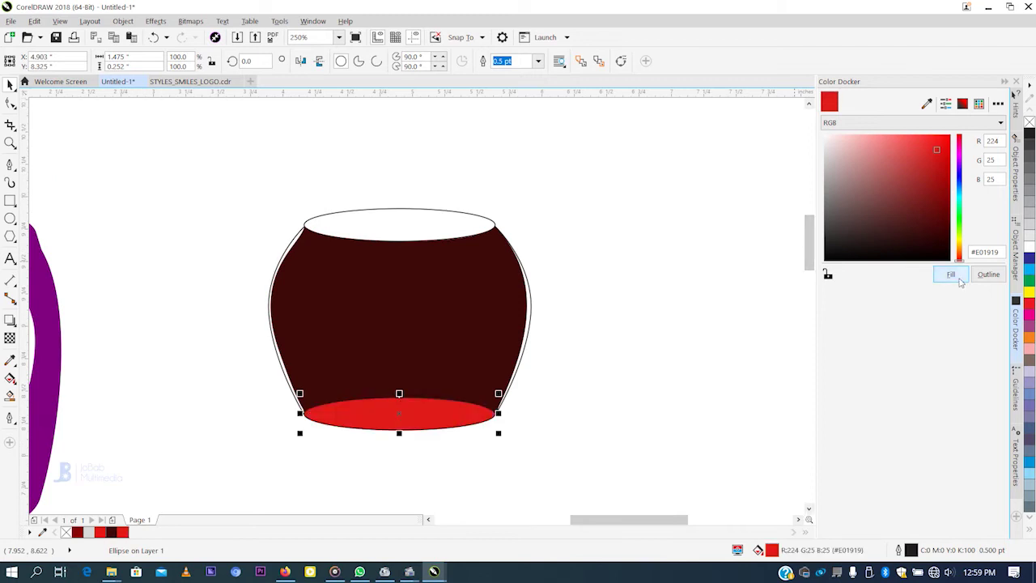
{"action": "left_click", "coordinate": [539, 62]}
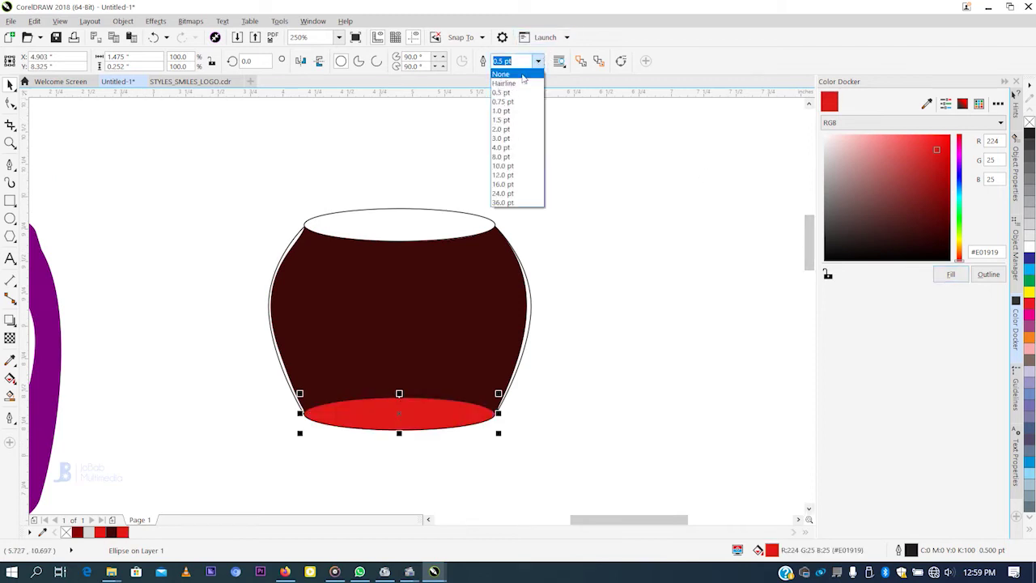
{"action": "left_click", "coordinate": [522, 77]}
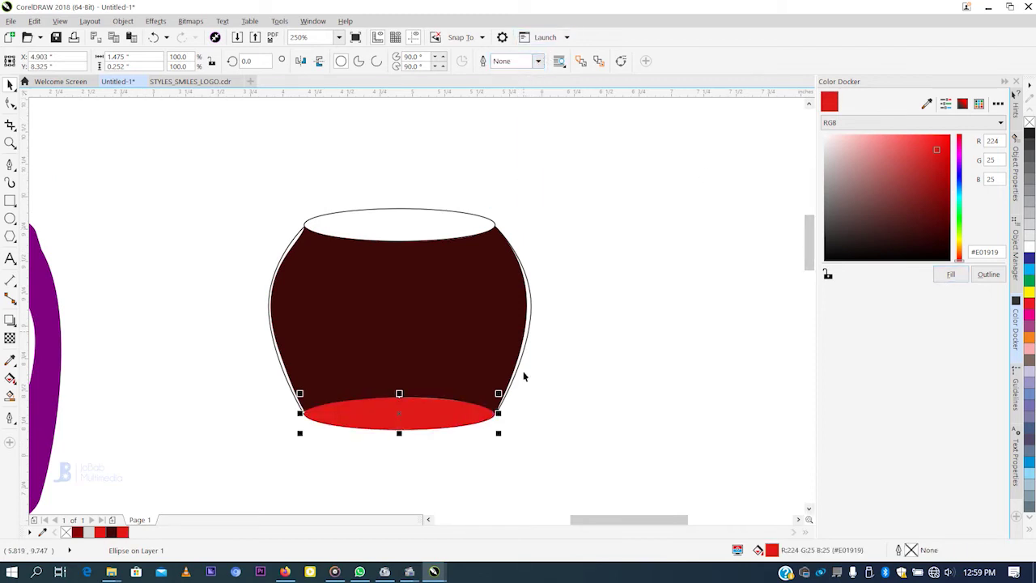
Adjust the curve handle at the body's lower right corner to close the thin gap above the red ellipse.
{"action": "left_click", "coordinate": [523, 371]}
{"action": "scroll", "coordinate": [349, 416], "scroll_direction": "up", "scroll_amount": 4}
{"action": "left_click", "coordinate": [395, 416]}
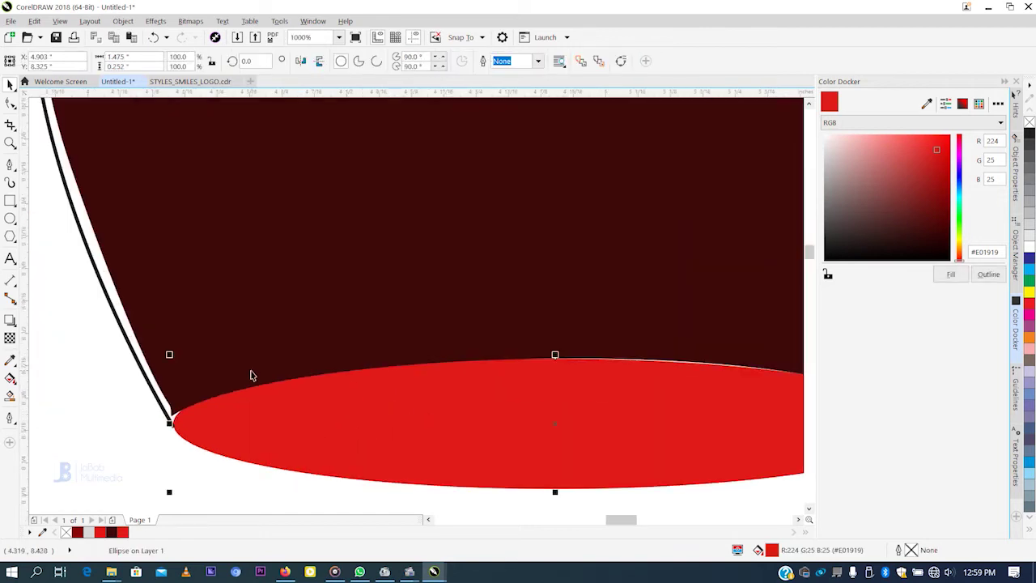
{"action": "scroll", "coordinate": [252, 373], "scroll_direction": "down", "scroll_amount": 2}
{"action": "left_click", "coordinate": [467, 328]}
{"action": "scroll", "coordinate": [470, 331], "scroll_direction": "up", "scroll_amount": 2}
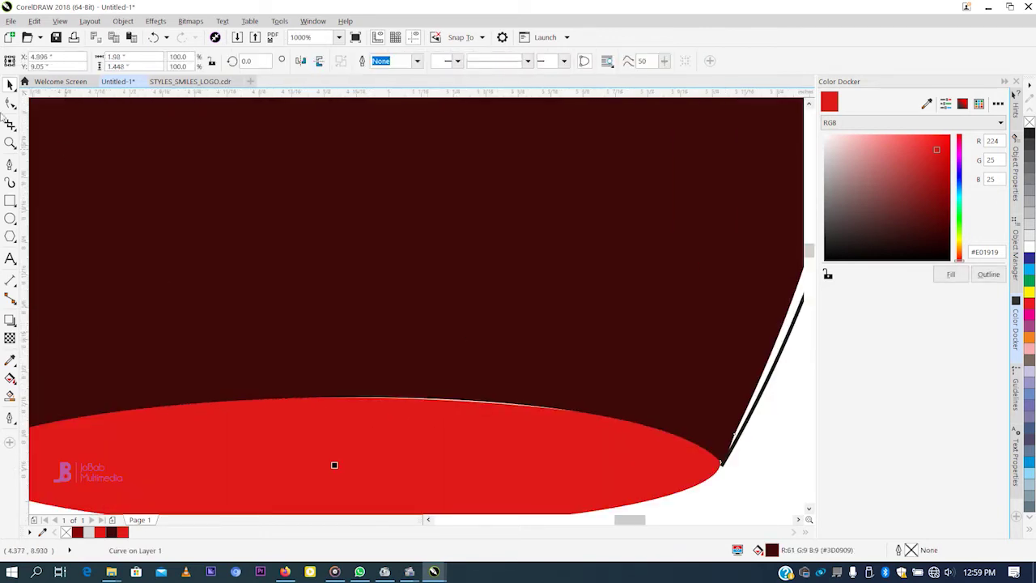
{"action": "left_click", "coordinate": [15, 105]}
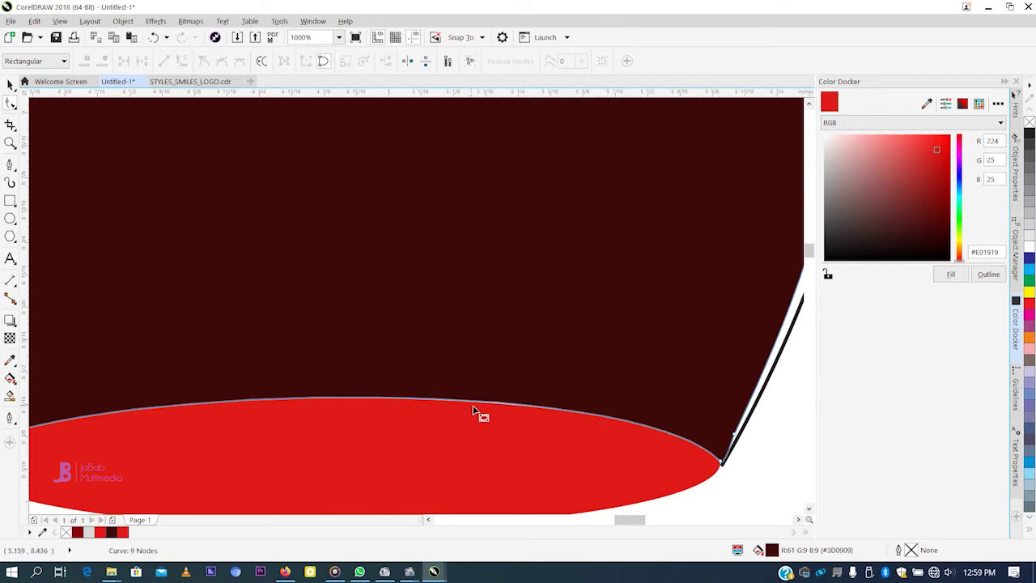
{"action": "left_click", "coordinate": [721, 462]}
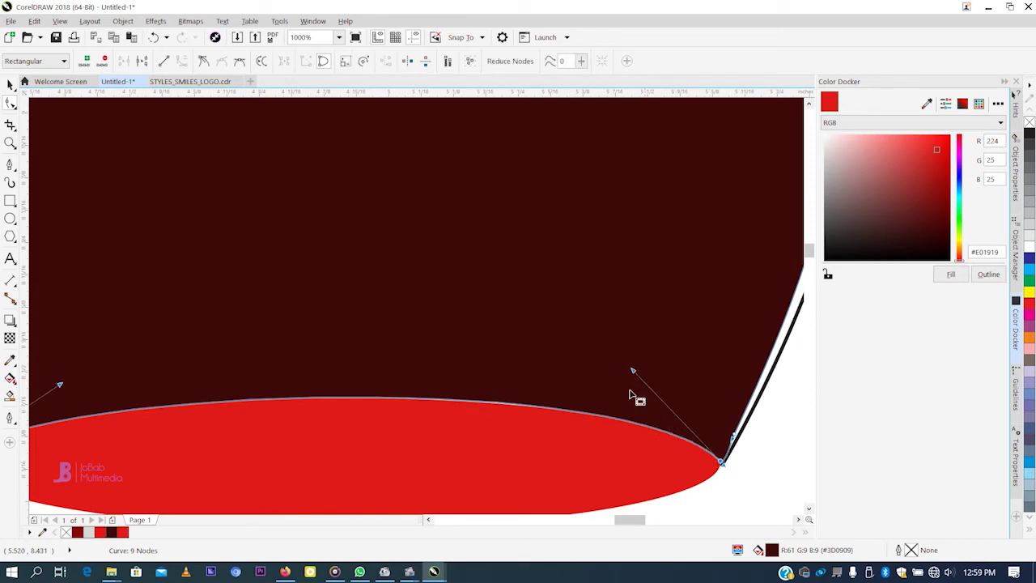
{"action": "left_click_drag", "start_coordinate": [633, 374], "coordinate": [629, 379]}
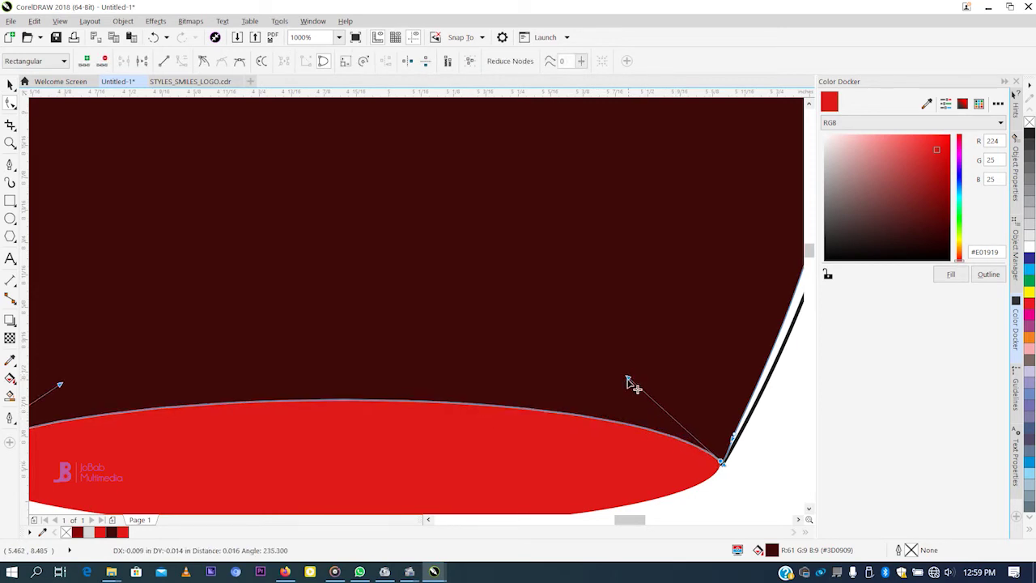
{"action": "left_click", "coordinate": [9, 84]}
{"action": "scroll", "coordinate": [428, 356], "scroll_direction": "down", "scroll_amount": 2}
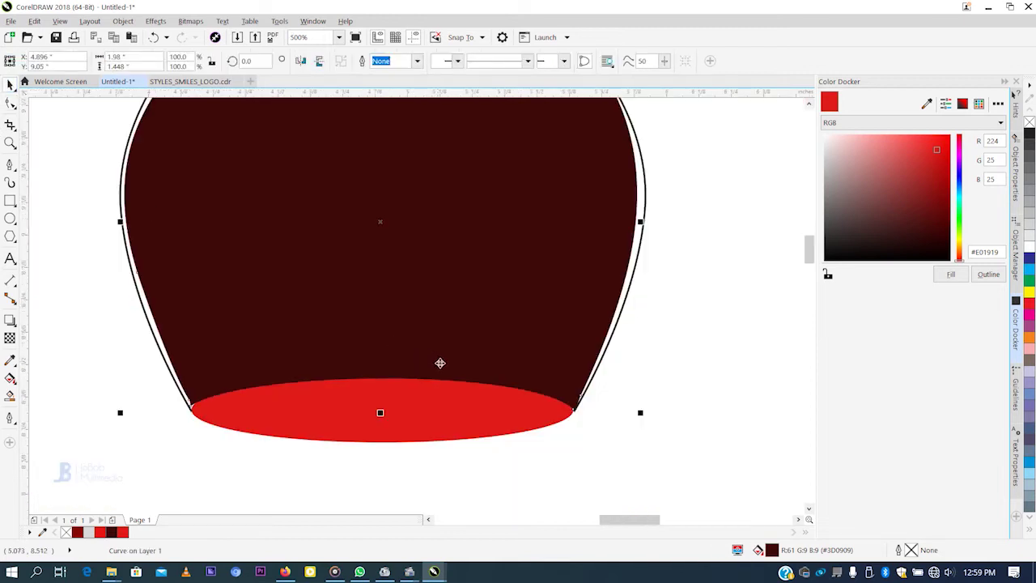
{"action": "right_click", "coordinate": [468, 196]}
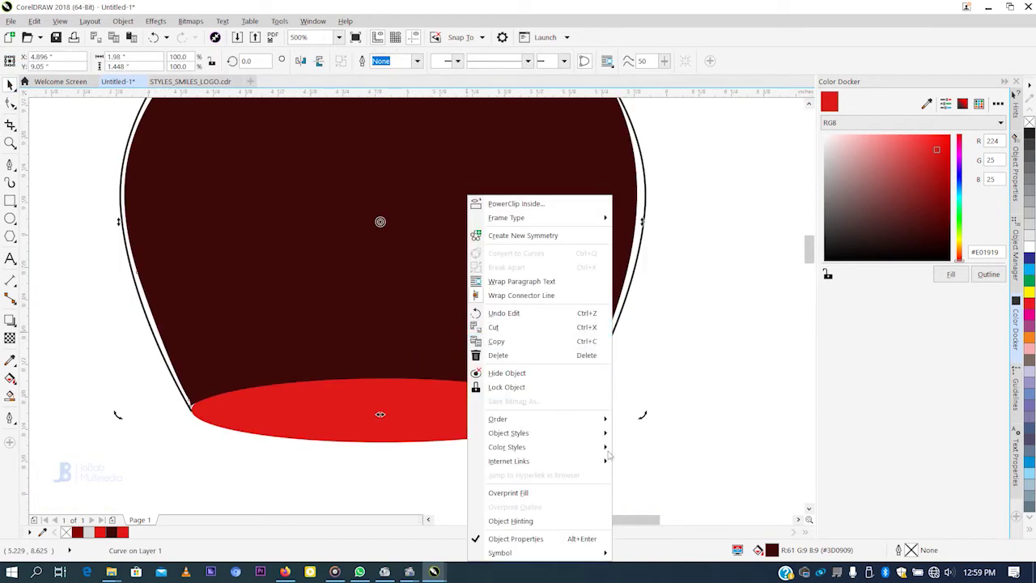
{"action": "mouse_move", "coordinate": [599, 425]}
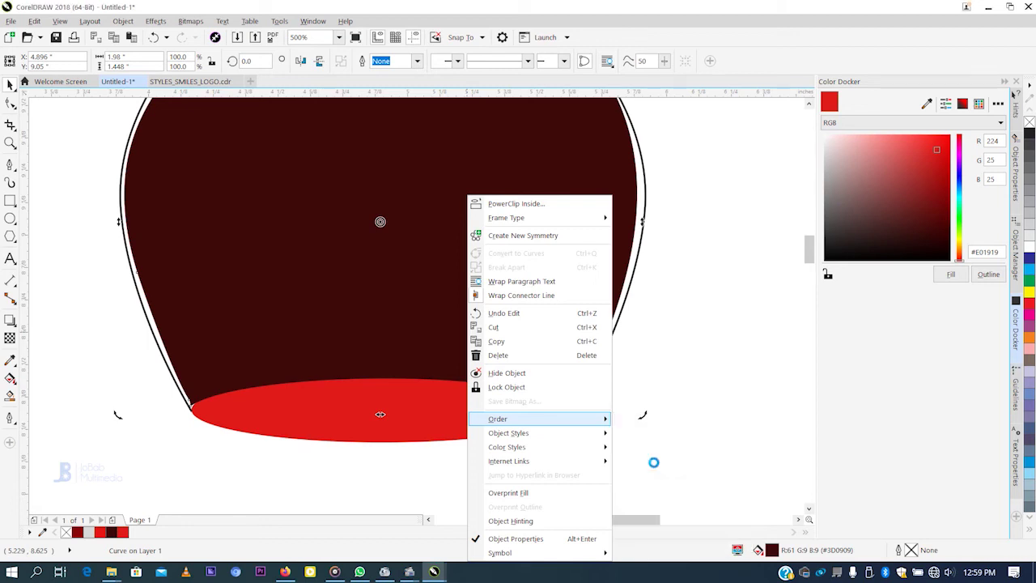
{"action": "left_click", "coordinate": [654, 467]}
{"action": "left_click", "coordinate": [619, 459]}
{"action": "scroll", "coordinate": [620, 459], "scroll_direction": "down", "scroll_amount": 2}
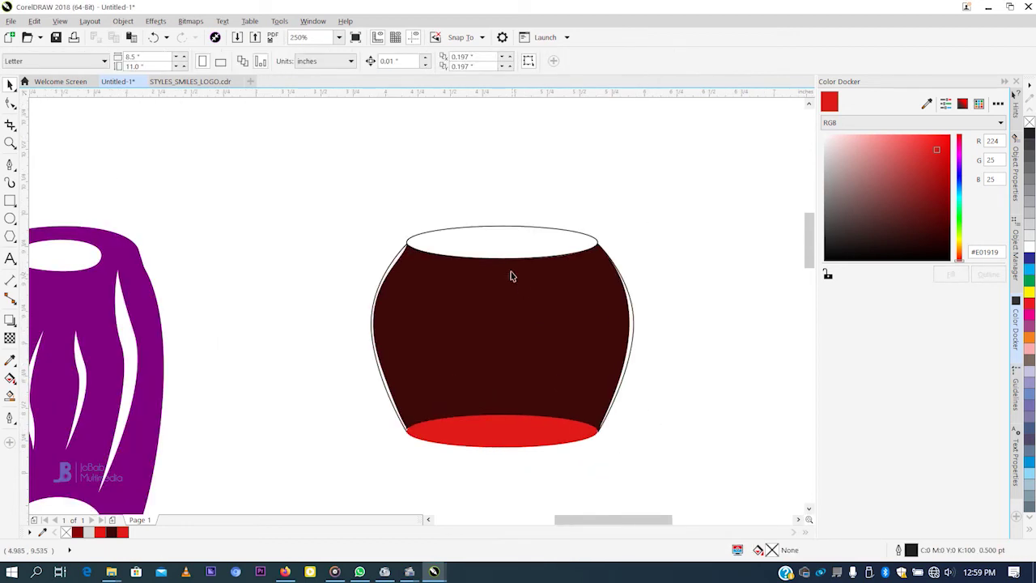
Duplicate the red bottom ellipse, shrink the copy about its centre to 63.2 percent, and fill it with dark red #962323.
{"action": "left_click", "coordinate": [514, 429]}
{"action": "scroll", "coordinate": [525, 441], "scroll_direction": "up", "scroll_amount": 2}
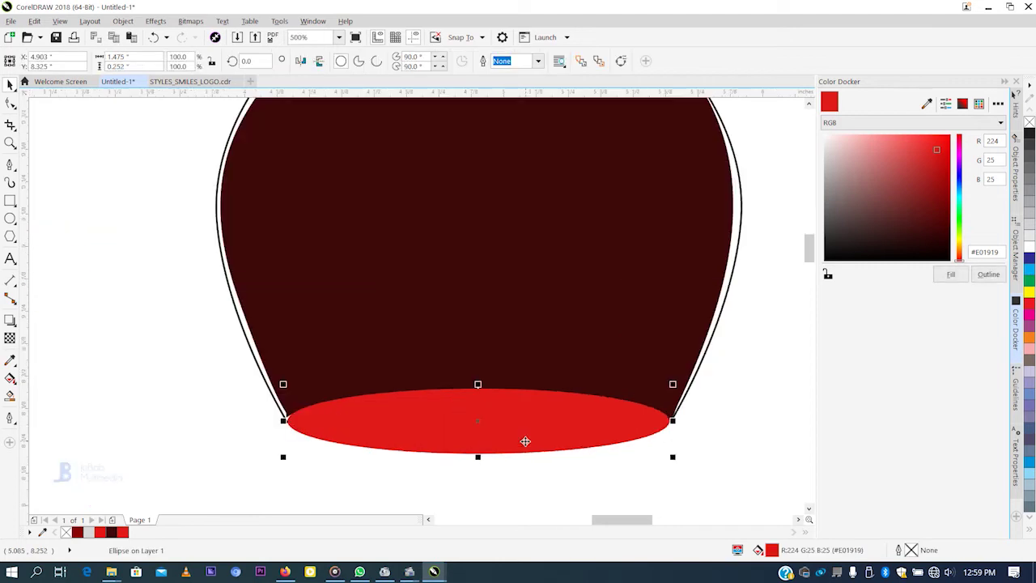
{"action": "scroll", "coordinate": [526, 441], "scroll_direction": "up", "scroll_amount": 1}
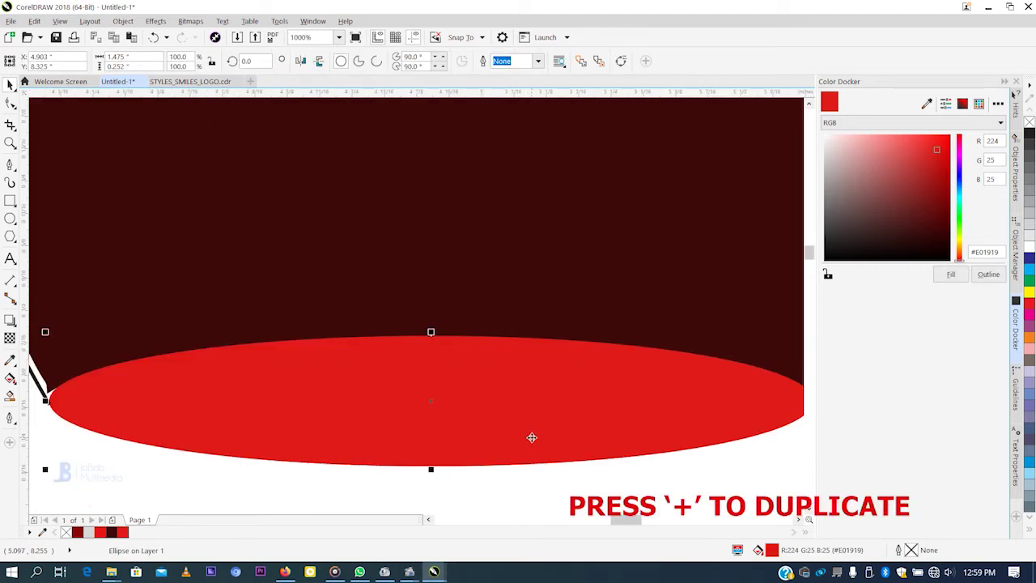
{"action": "scroll", "coordinate": [596, 365], "scroll_direction": "down", "scroll_amount": 1}
{"action": "left_click_drag", "start_coordinate": [710, 349], "coordinate": [641, 358]}
{"action": "left_click", "coordinate": [918, 187]}
{"action": "left_click", "coordinate": [951, 276]}
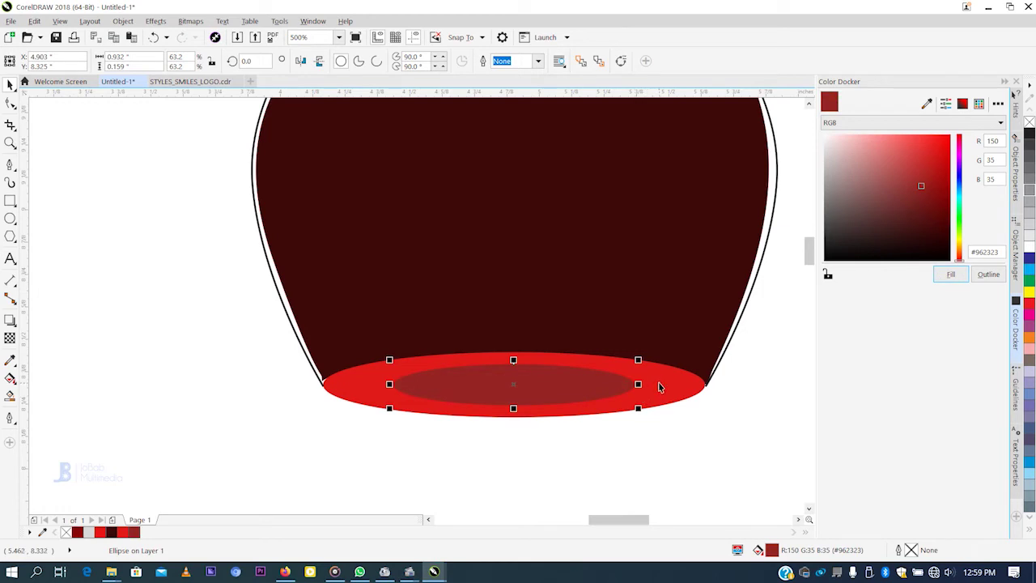
Cut the dark red inner ellipse out of the bright red ellipse and delete the inner ellipse to make a ring.
{"action": "scroll", "coordinate": [696, 392], "scroll_direction": "up", "scroll_amount": 1}
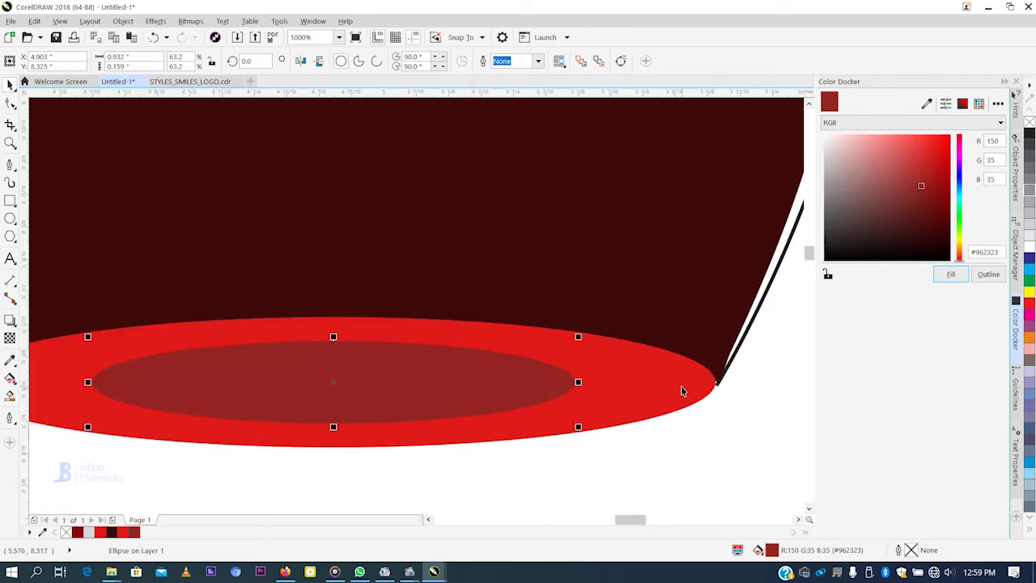
{"action": "left_click", "coordinate": [629, 390], "text": "shift"}
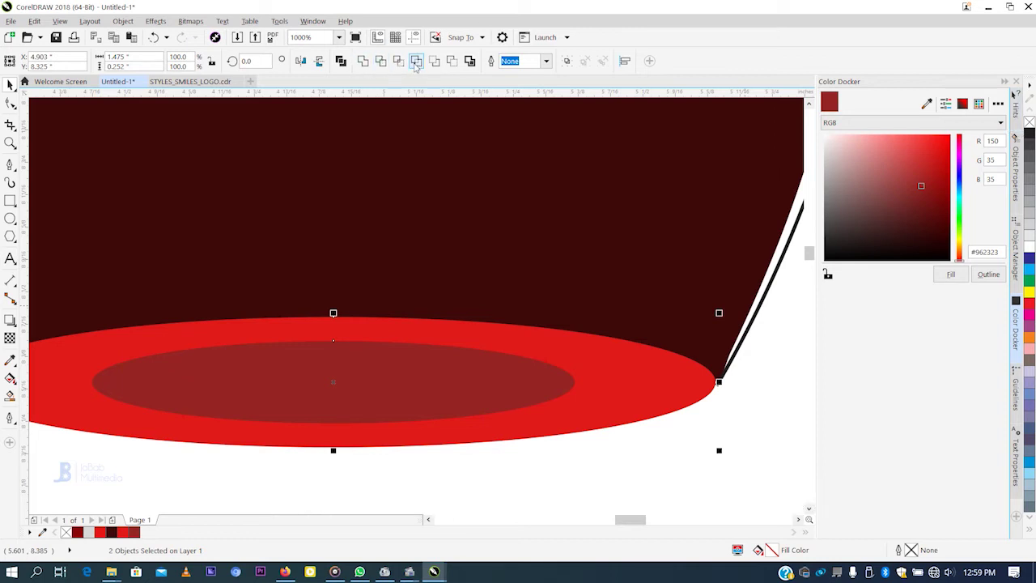
{"action": "scroll", "coordinate": [514, 260], "scroll_direction": "down", "scroll_amount": 2}
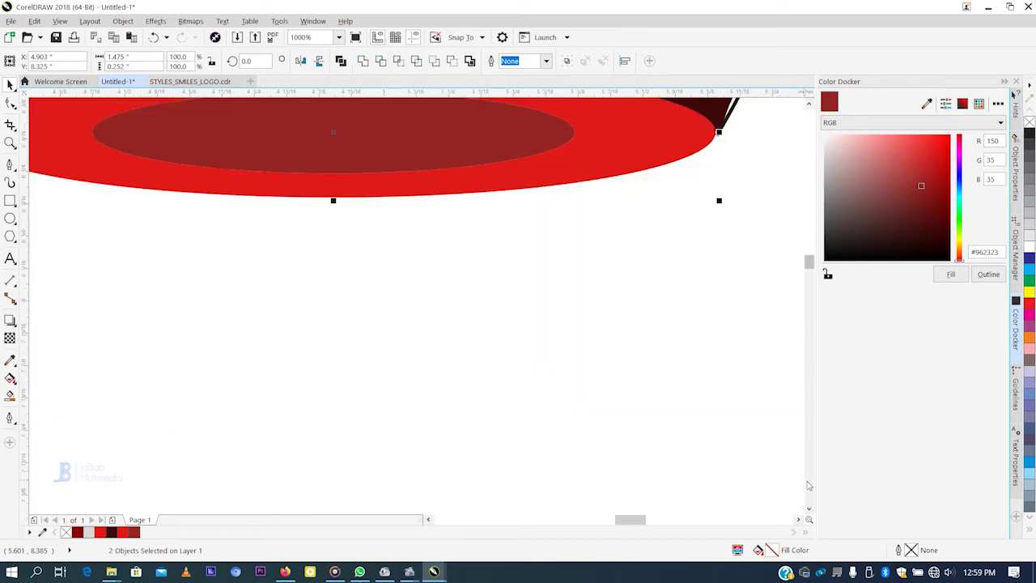
{"action": "left_click", "coordinate": [515, 260]}
{"action": "key", "text": "Delete"}
{"action": "scroll", "coordinate": [623, 296], "scroll_direction": "up", "scroll_amount": 4}
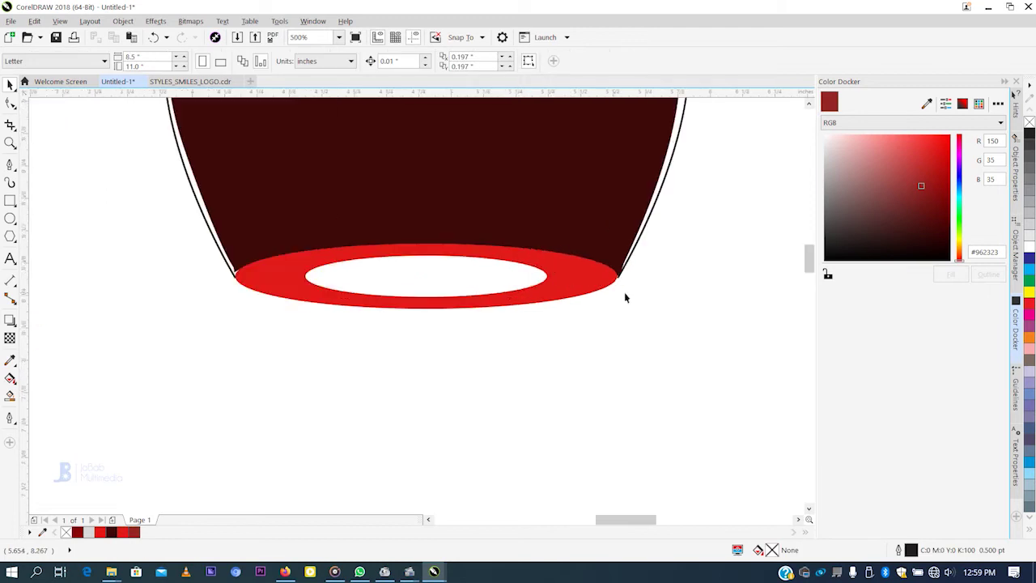
{"action": "left_click", "coordinate": [621, 304]}
{"action": "scroll", "coordinate": [626, 276], "scroll_direction": "up", "scroll_amount": 2}
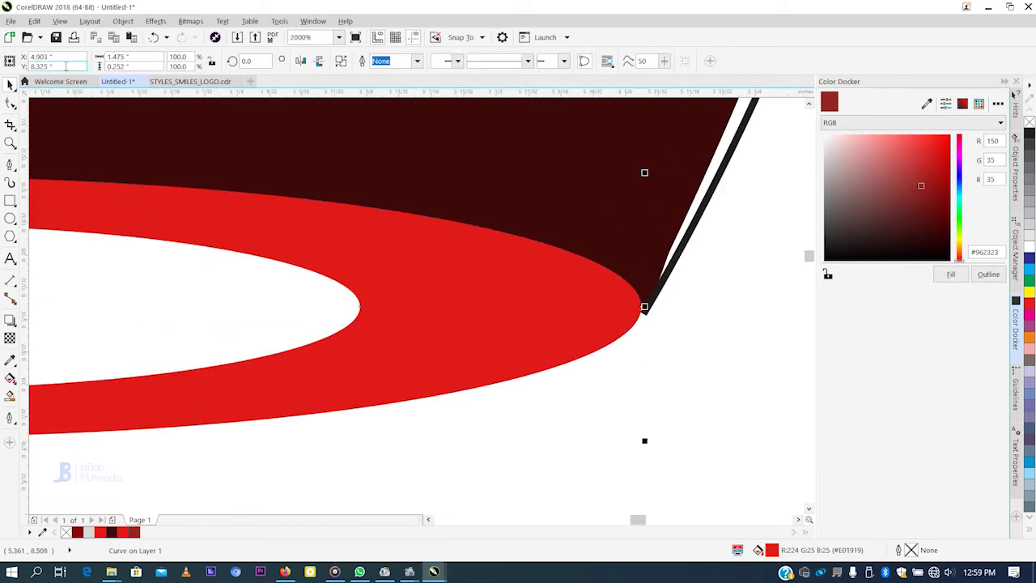
{"action": "left_click", "coordinate": [10, 103]}
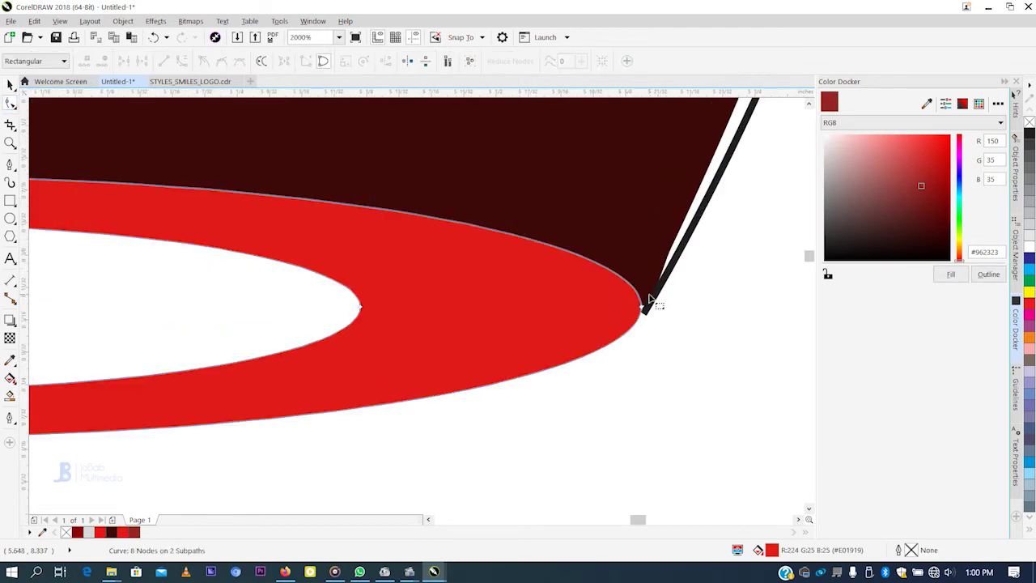
{"action": "left_click", "coordinate": [10, 84]}
{"action": "left_click", "coordinate": [139, 116]}
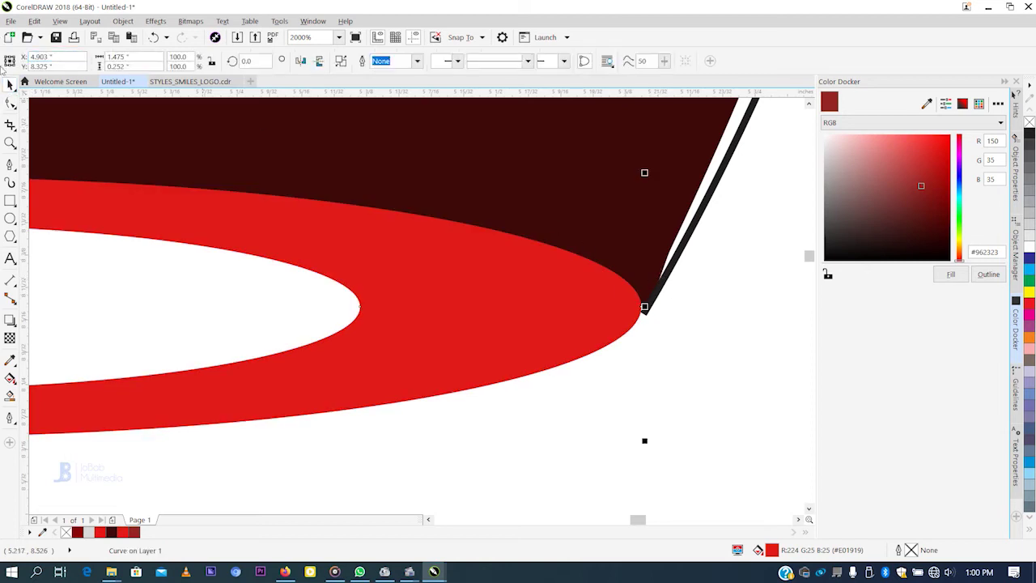
Move the maroon body's lower right corner node slightly inward so it sits within the red bottom ring.
{"action": "left_click", "coordinate": [10, 103]}
{"action": "scroll", "coordinate": [646, 291], "scroll_direction": "up", "scroll_amount": 2}
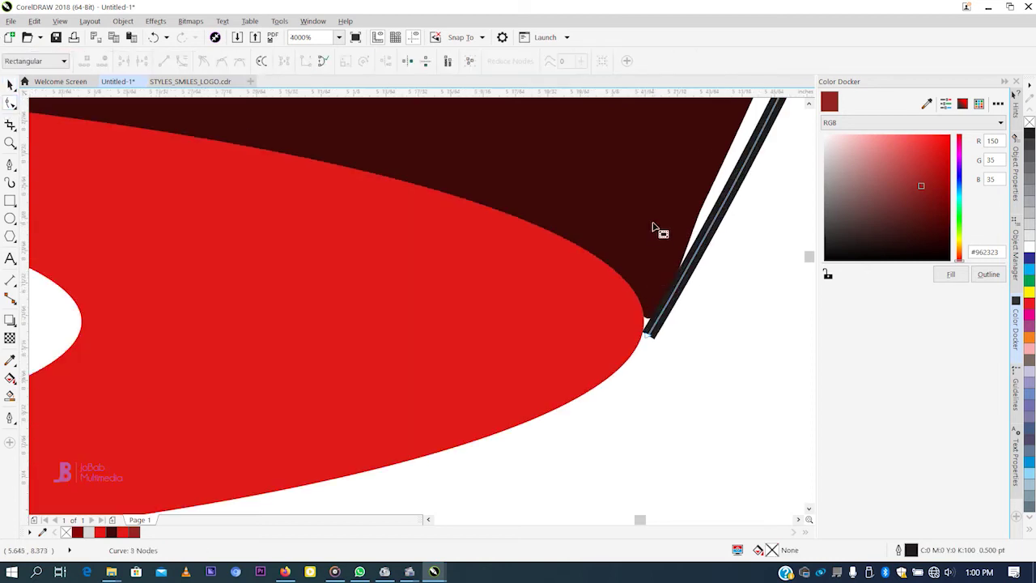
{"action": "left_click", "coordinate": [736, 294]}
{"action": "scroll", "coordinate": [689, 307], "scroll_direction": "down", "scroll_amount": 1}
{"action": "scroll", "coordinate": [723, 324], "scroll_direction": "up", "scroll_amount": 2}
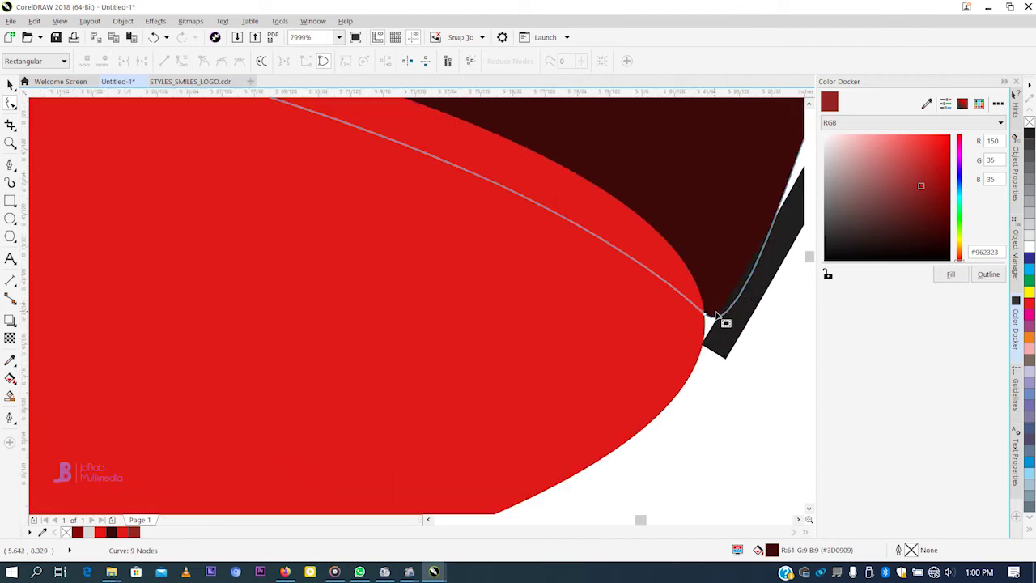
{"action": "left_click", "coordinate": [708, 318]}
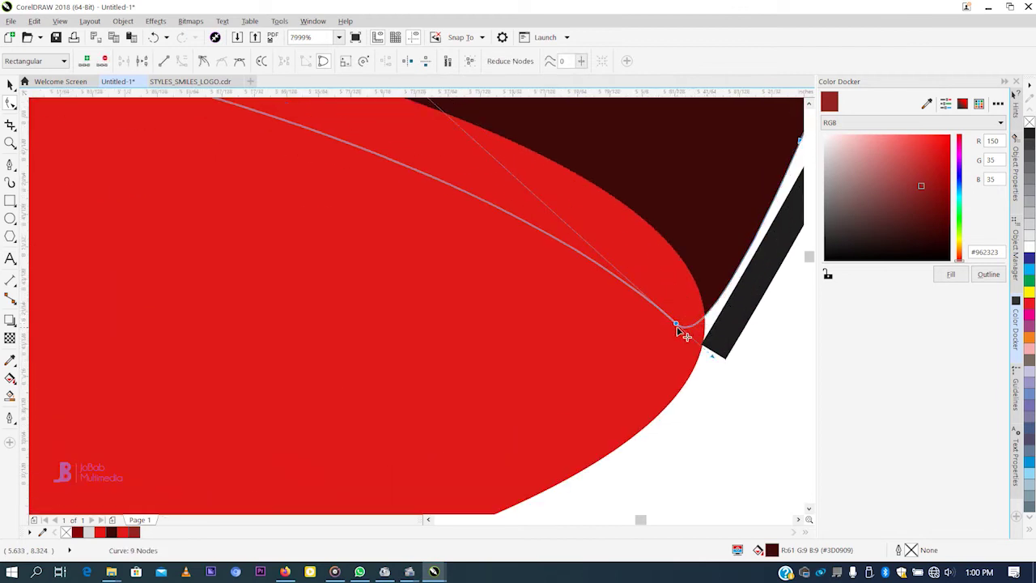
Move the body's lower left corner node onto the red ring and delete the extra node just above it.
{"action": "scroll", "coordinate": [706, 327], "scroll_direction": "down", "scroll_amount": 4}
{"action": "scroll", "coordinate": [706, 328], "scroll_direction": "down", "scroll_amount": 2}
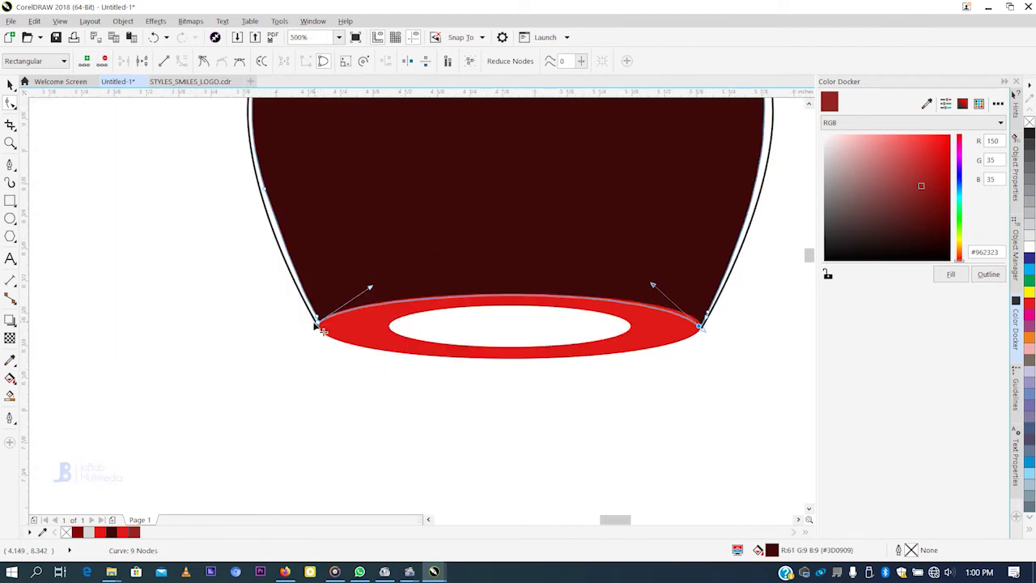
{"action": "scroll", "coordinate": [320, 325], "scroll_direction": "up", "scroll_amount": 3}
{"action": "left_click_drag", "start_coordinate": [357, 330], "coordinate": [363, 362]}
{"action": "left_click", "coordinate": [335, 279]}
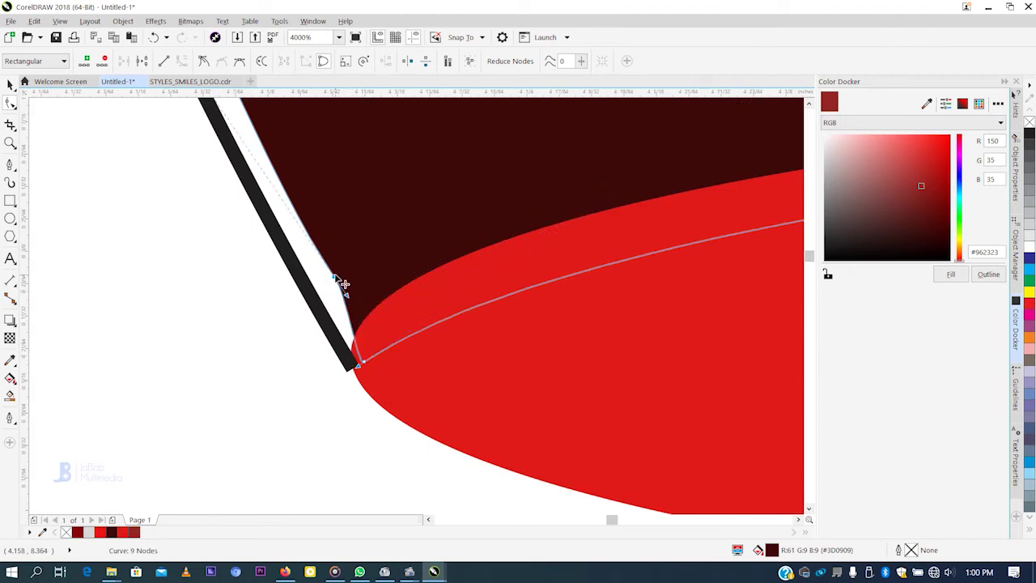
{"action": "key", "text": "Delete"}
{"action": "scroll", "coordinate": [361, 356], "scroll_direction": "up", "scroll_amount": 2}
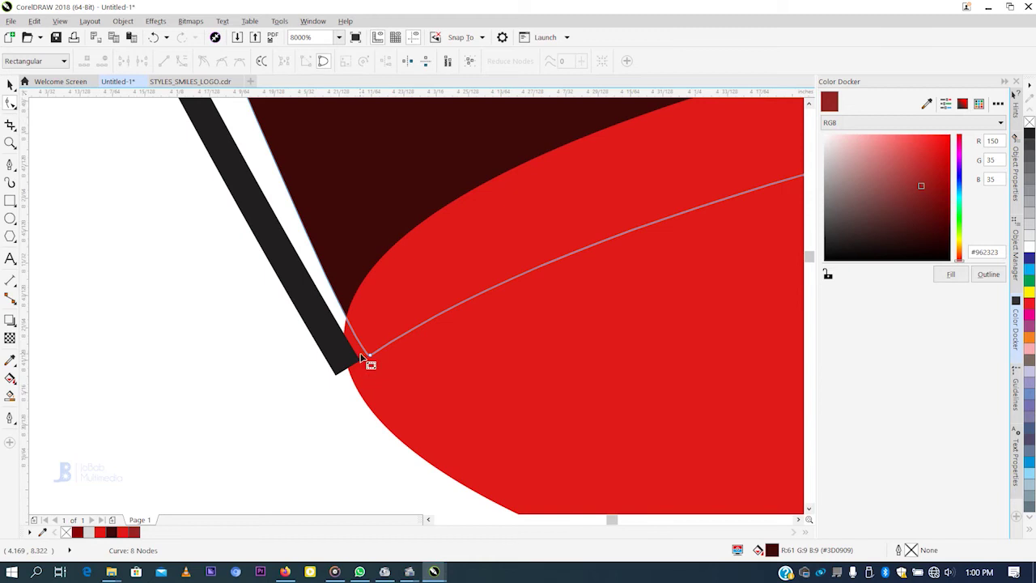
{"action": "left_click_drag", "start_coordinate": [369, 357], "coordinate": [365, 360]}
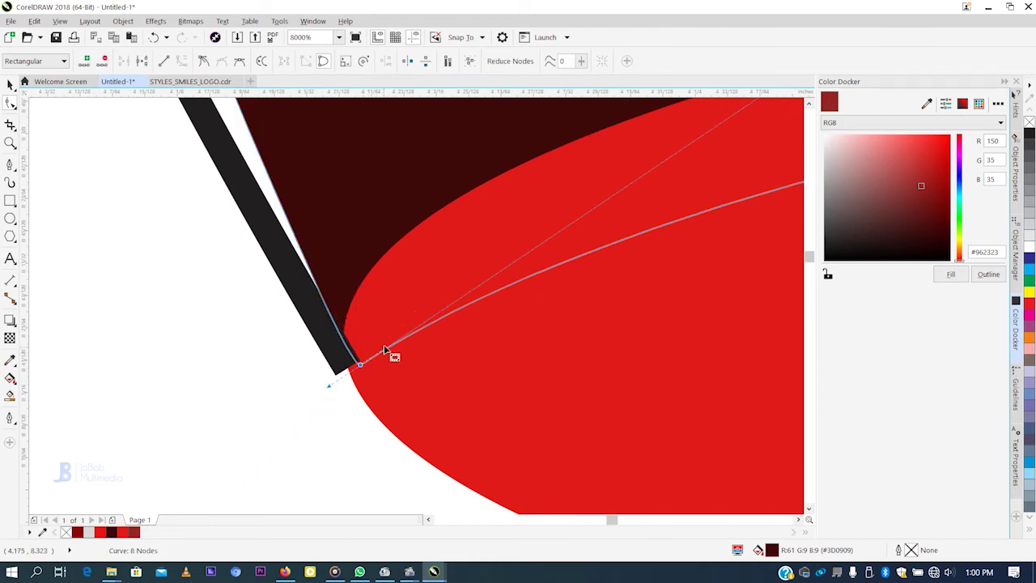
Fill the top ellipse with dark red #962323 and set its outline width to None.
{"action": "scroll", "coordinate": [389, 356], "scroll_direction": "down", "scroll_amount": 2}
{"action": "scroll", "coordinate": [381, 342], "scroll_direction": "down", "scroll_amount": 5}
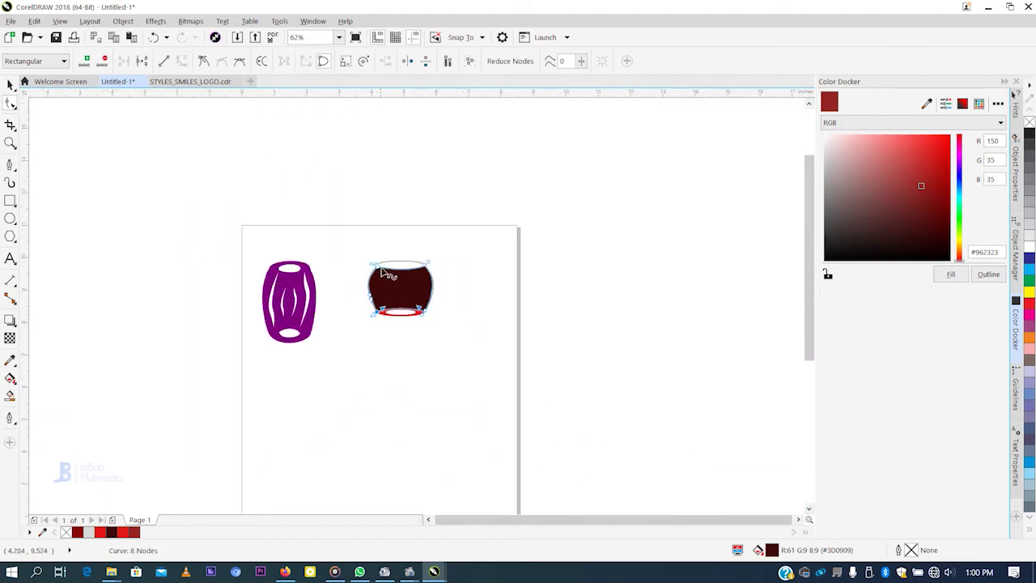
{"action": "scroll", "coordinate": [386, 272], "scroll_direction": "up", "scroll_amount": 4}
{"action": "left_click", "coordinate": [9, 84]}
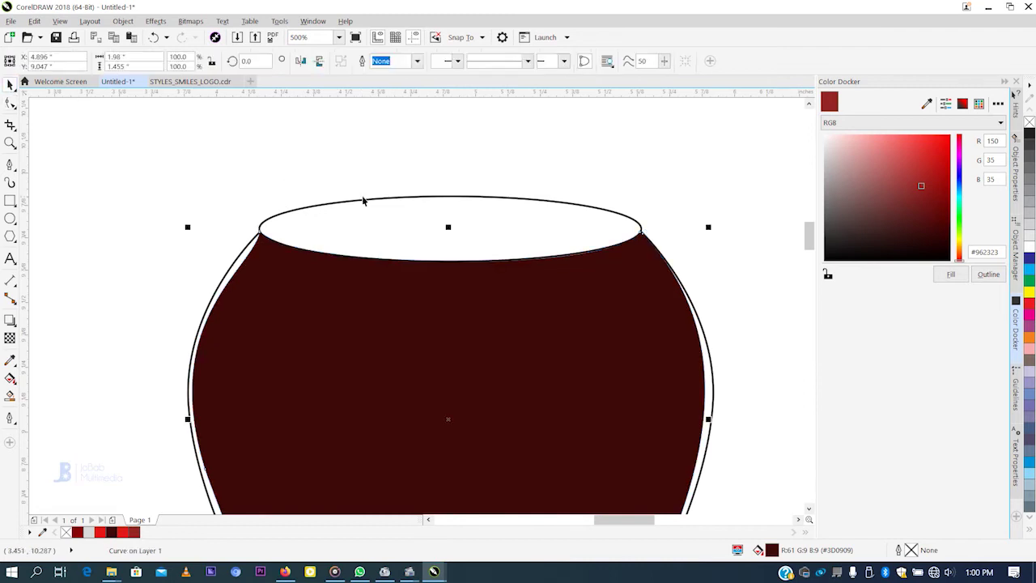
{"action": "left_click", "coordinate": [373, 210]}
{"action": "left_click", "coordinate": [949, 274]}
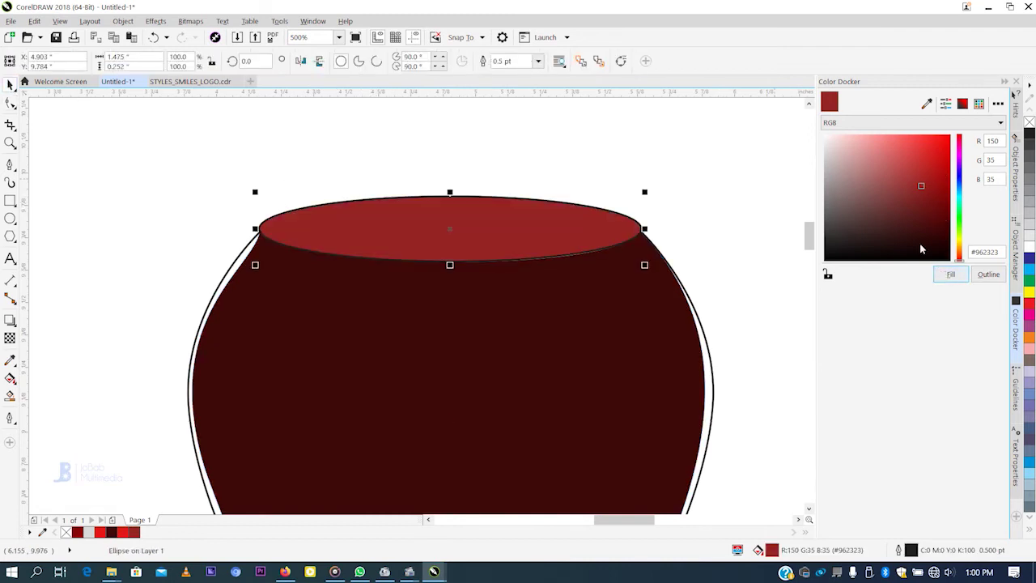
{"action": "left_click", "coordinate": [537, 61]}
{"action": "left_click", "coordinate": [504, 73]}
Reshape the body's top edge at its corner nodes to close the thin gap below the dark red top ellipse.
{"action": "left_click", "coordinate": [573, 326]}
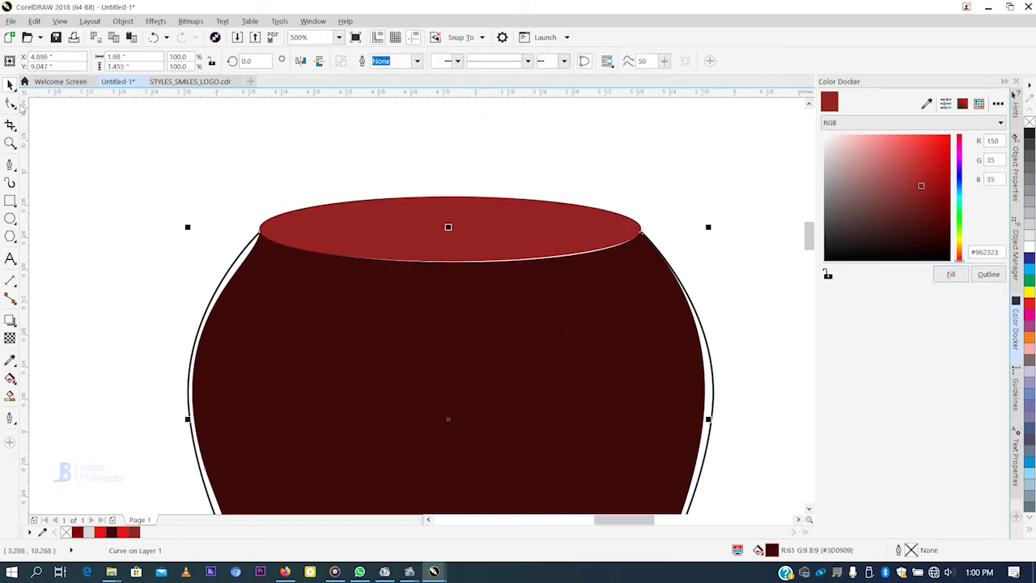
{"action": "left_click", "coordinate": [10, 103]}
{"action": "scroll", "coordinate": [639, 238], "scroll_direction": "up", "scroll_amount": 2}
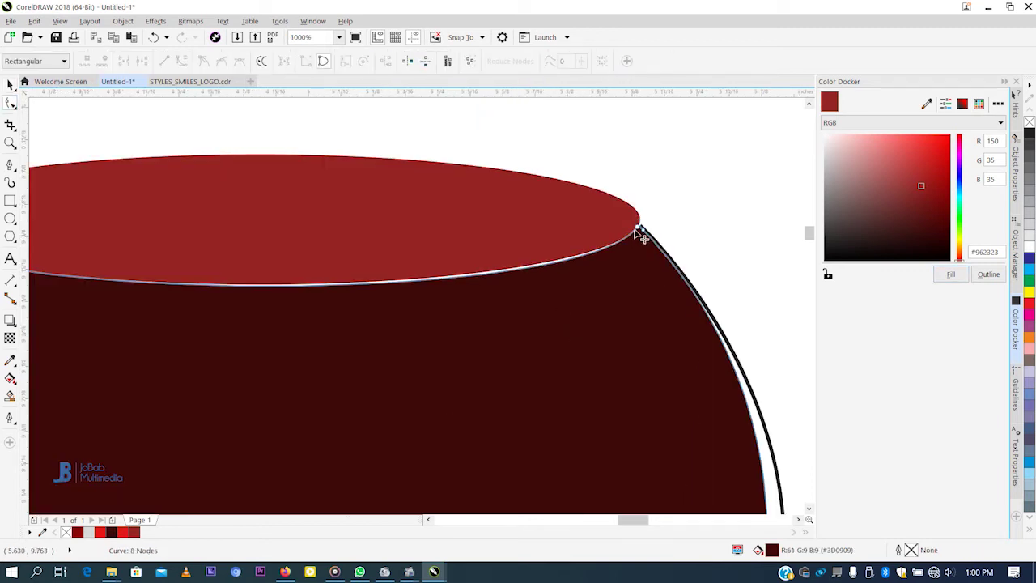
{"action": "left_click_drag", "start_coordinate": [640, 229], "coordinate": [573, 283]}
{"action": "scroll", "coordinate": [605, 269], "scroll_direction": "down", "scroll_amount": 3}
{"action": "scroll", "coordinate": [446, 259], "scroll_direction": "up", "scroll_amount": 3}
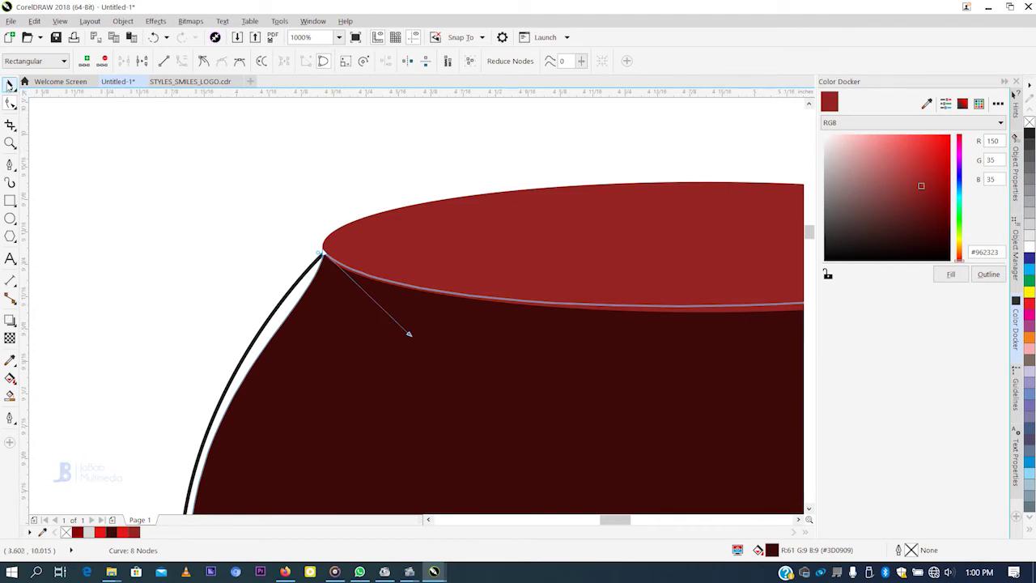
Duplicate the top ellipse, shrink the copy about its centre to 56.4 percent, and fill it with dark grey #473737.
{"action": "left_click", "coordinate": [9, 84]}
{"action": "scroll", "coordinate": [358, 254], "scroll_direction": "down", "scroll_amount": 2}
{"action": "left_click", "coordinate": [535, 246]}
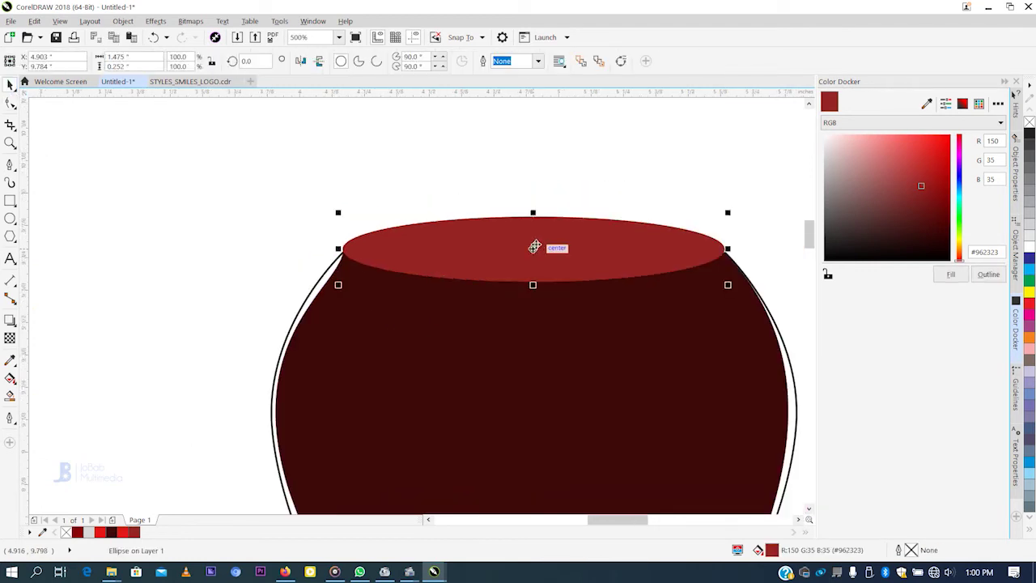
{"action": "key", "text": "plus"}
{"action": "left_click", "coordinate": [650, 248]}
{"action": "left_click", "coordinate": [702, 237]}
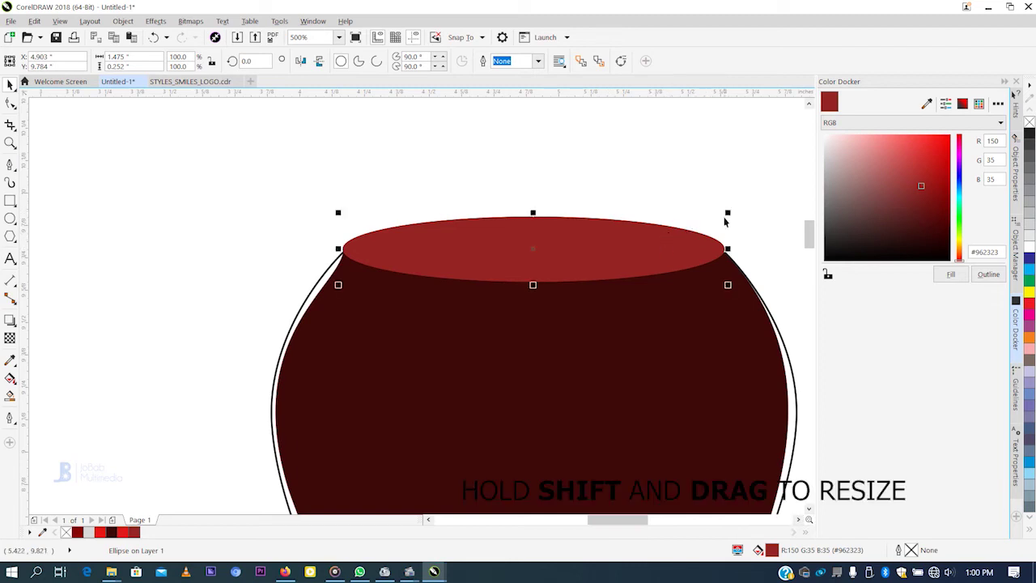
{"action": "left_click_drag", "start_coordinate": [727, 212], "coordinate": [671, 225]}
{"action": "left_click", "coordinate": [557, 247]}
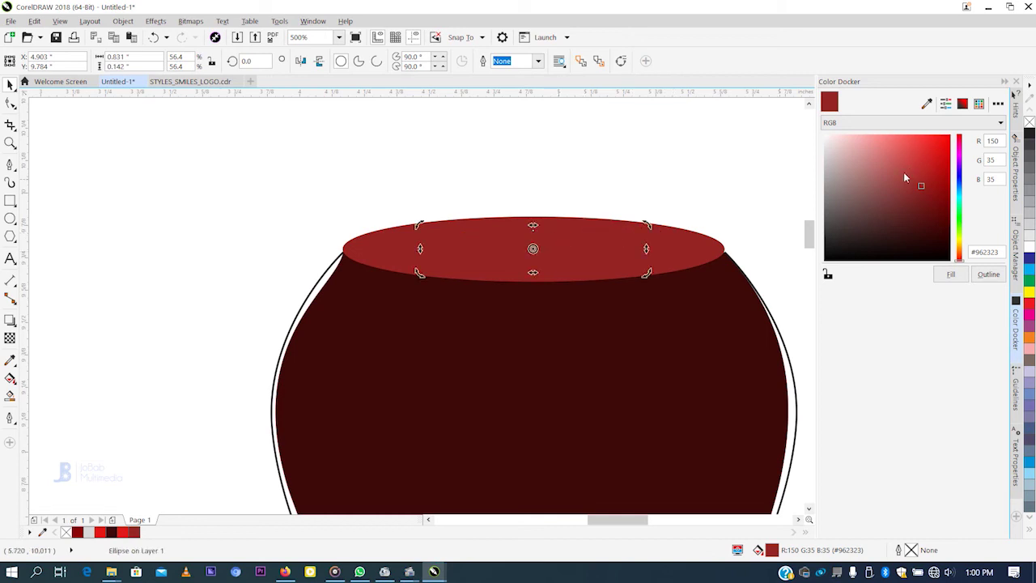
{"action": "left_click_drag", "start_coordinate": [888, 210], "coordinate": [851, 226]}
{"action": "left_click", "coordinate": [951, 273]}
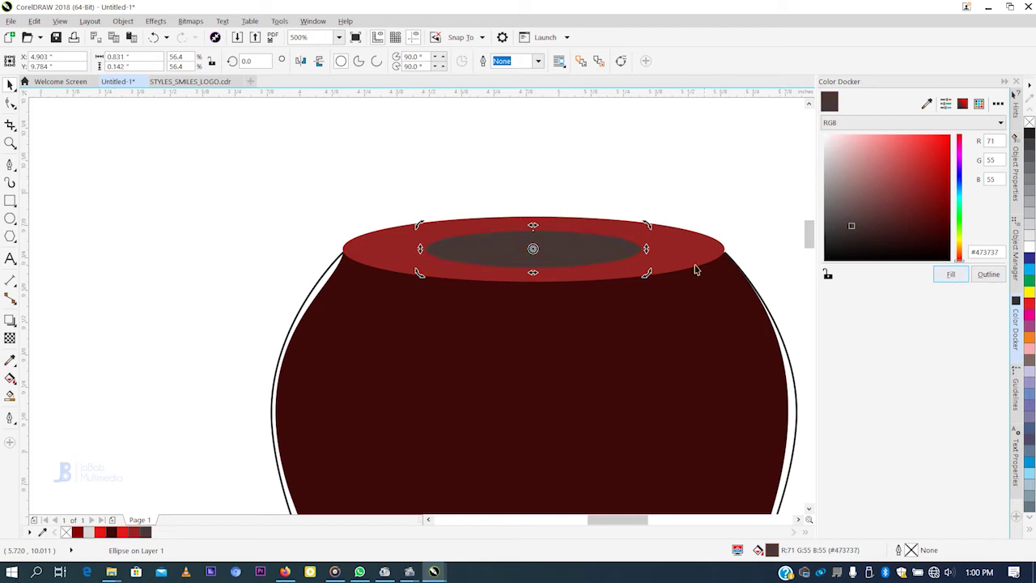
Cut the grey inner ellipse out of the dark red top ellipse and delete the inner ellipse to leave a ring.
{"action": "left_click", "coordinate": [683, 247], "text": "shift"}
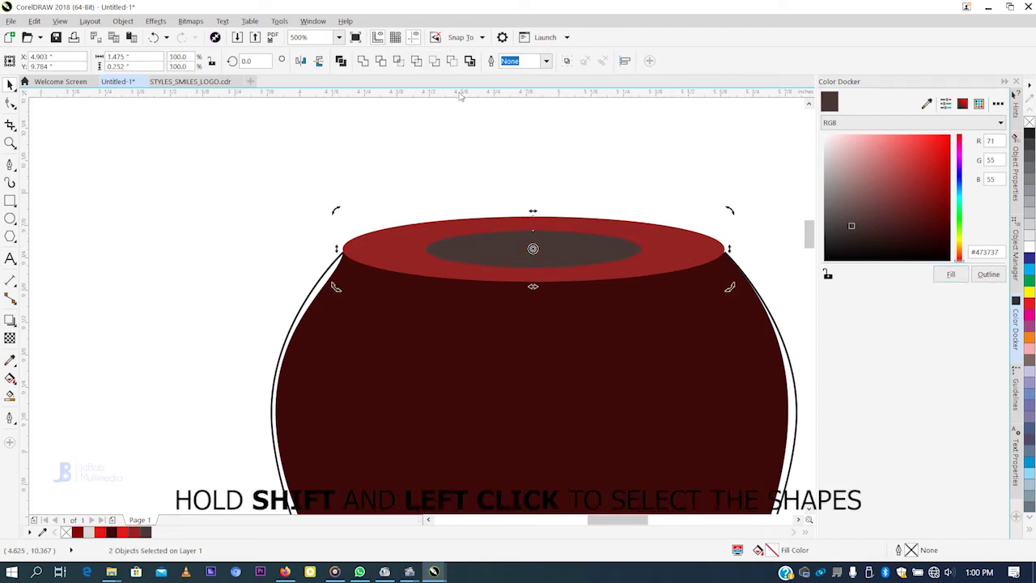
{"action": "scroll", "coordinate": [472, 167], "scroll_direction": "down", "scroll_amount": 2}
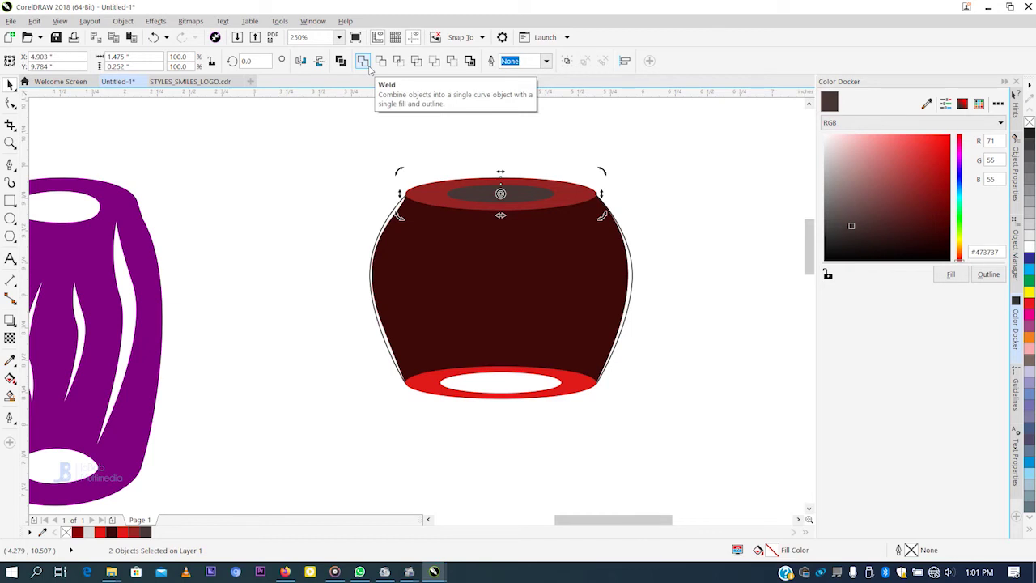
{"action": "left_click", "coordinate": [415, 62]}
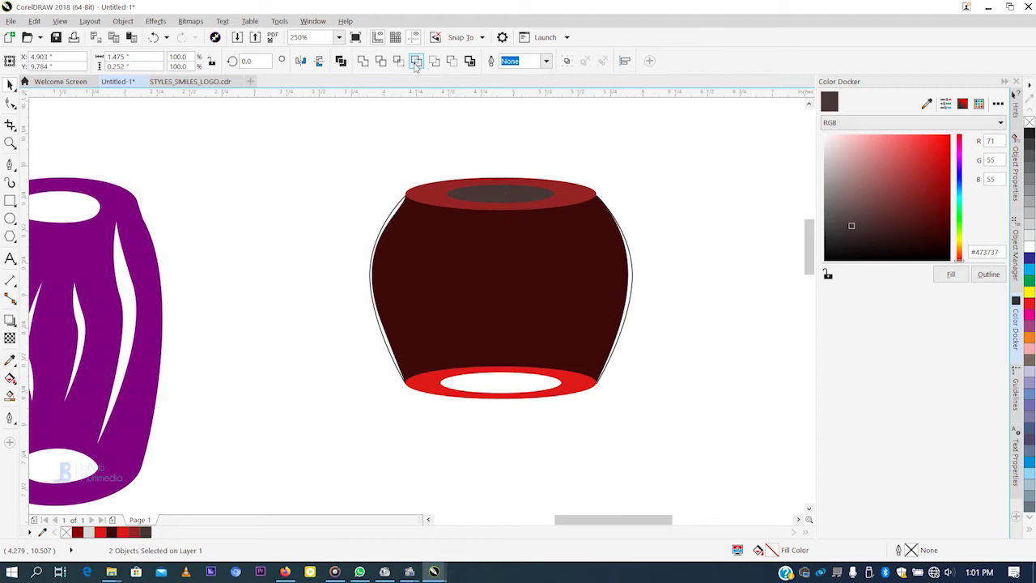
{"action": "left_click", "coordinate": [513, 190]}
{"action": "key", "text": "Delete"}
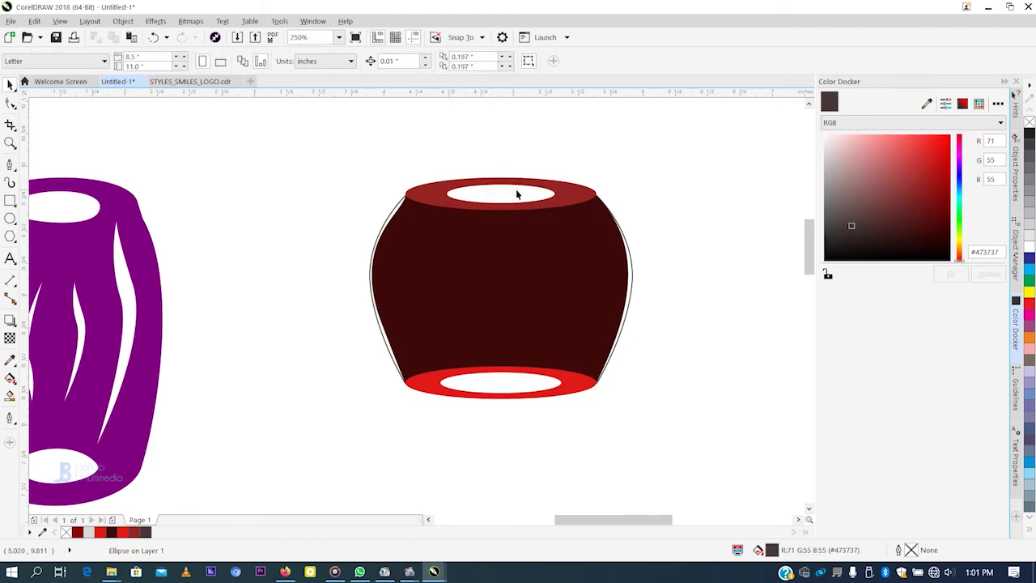
Delete the black outline curves along both sides of the maroon body.
{"action": "left_click", "coordinate": [630, 252]}
{"action": "key", "text": "Delete"}
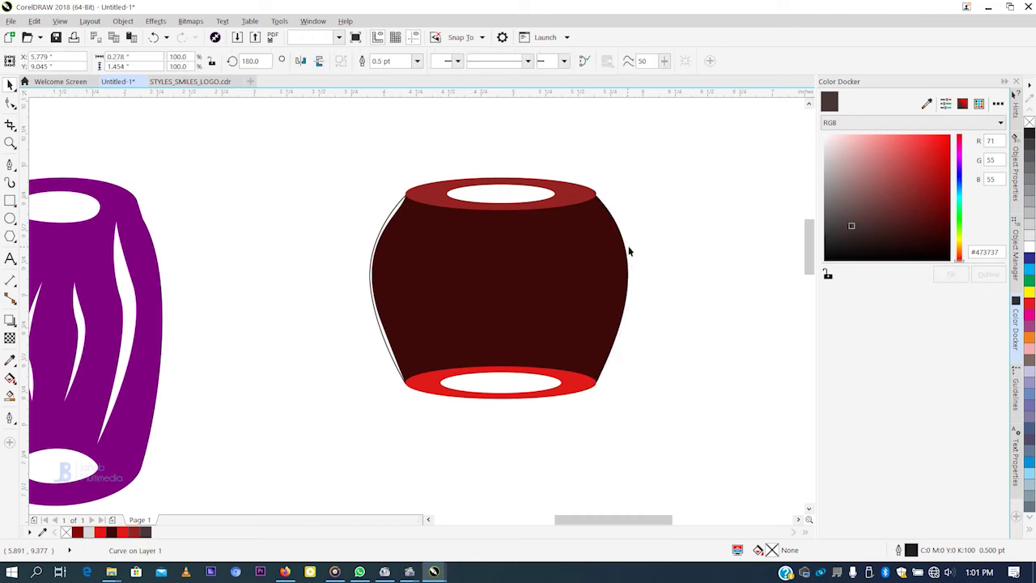
{"action": "left_click", "coordinate": [383, 231]}
{"action": "key", "text": "Delete"}
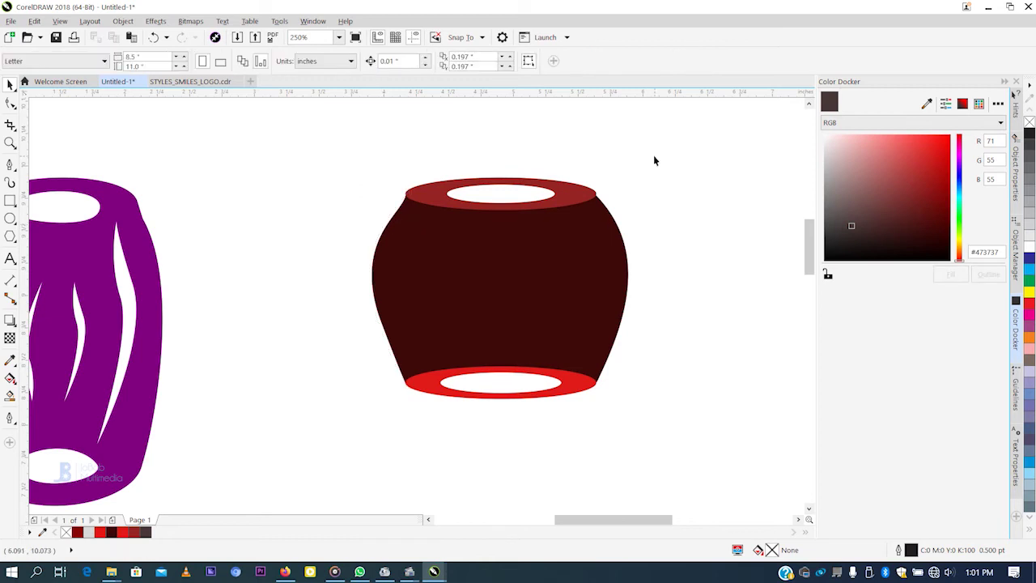
Resize the whole drum to about 1.502 in wide and 2.886 in tall, and move it slightly up the page.
{"action": "left_click_drag", "start_coordinate": [680, 154], "coordinate": [331, 439]}
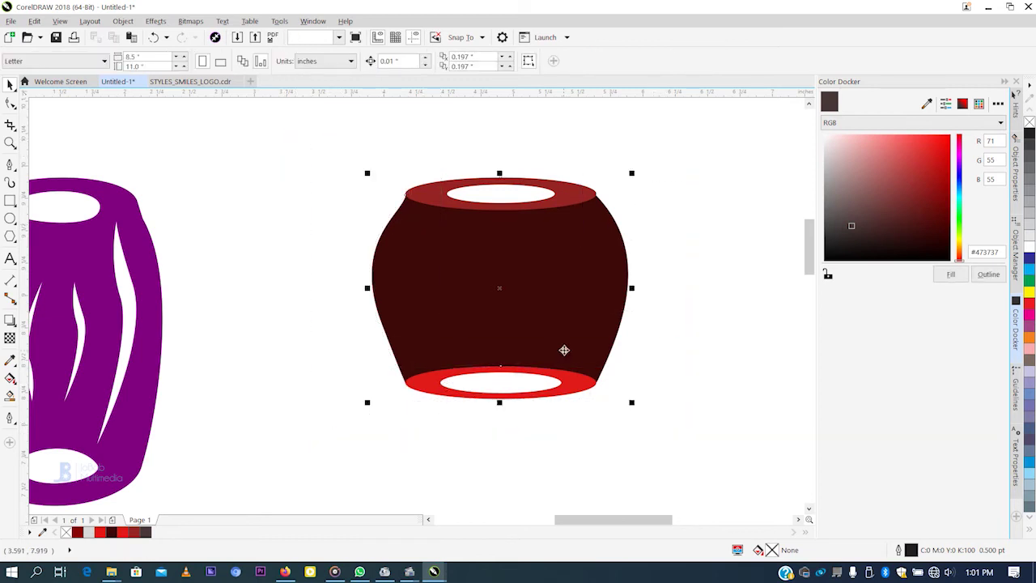
{"action": "left_click_drag", "start_coordinate": [498, 403], "coordinate": [502, 494]}
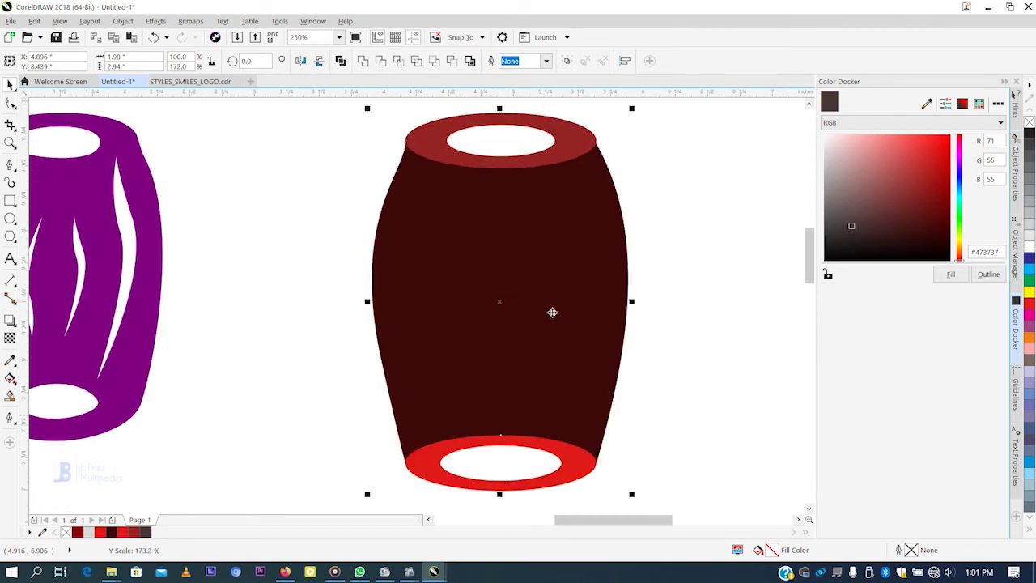
{"action": "left_click_drag", "start_coordinate": [631, 302], "coordinate": [619, 301]}
{"action": "left_click_drag", "start_coordinate": [495, 496], "coordinate": [495, 490]}
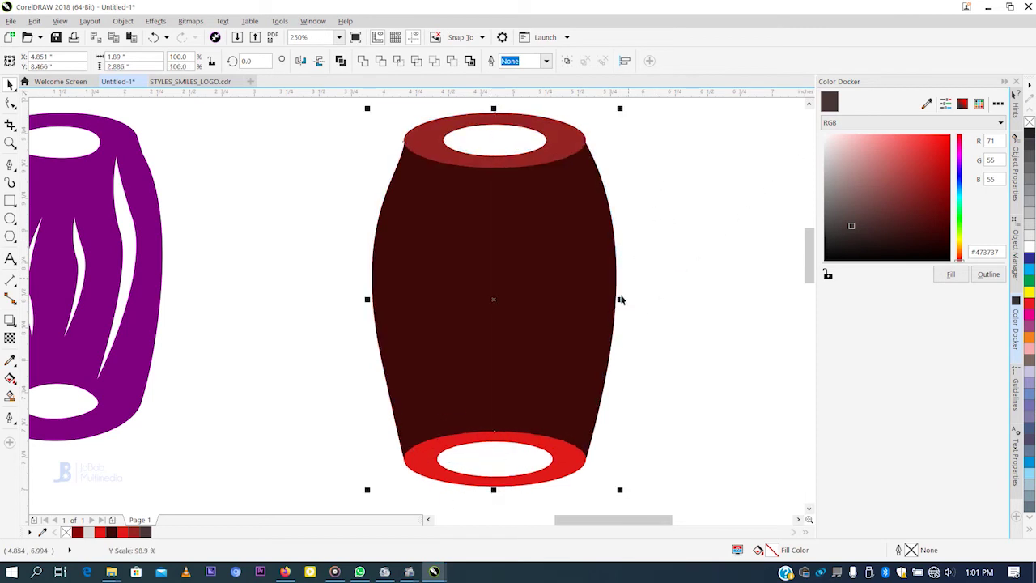
{"action": "left_click_drag", "start_coordinate": [620, 300], "coordinate": [569, 299]}
{"action": "scroll", "coordinate": [567, 186], "scroll_direction": "down", "scroll_amount": 4}
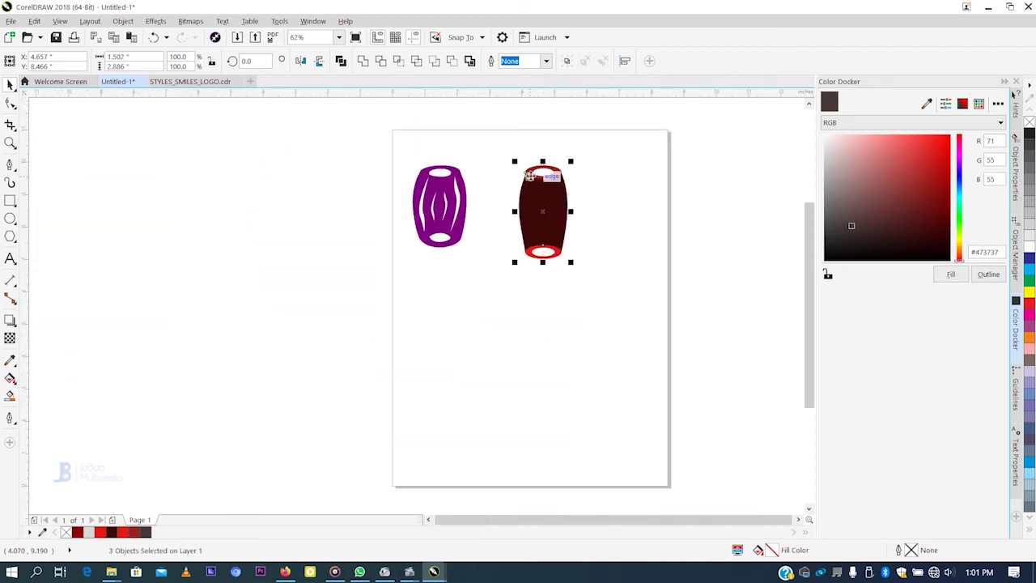
{"action": "scroll", "coordinate": [546, 182], "scroll_direction": "up", "scroll_amount": 2}
{"action": "left_click_drag", "start_coordinate": [559, 219], "coordinate": [563, 200]}
{"action": "scroll", "coordinate": [578, 147], "scroll_direction": "up", "scroll_amount": 4}
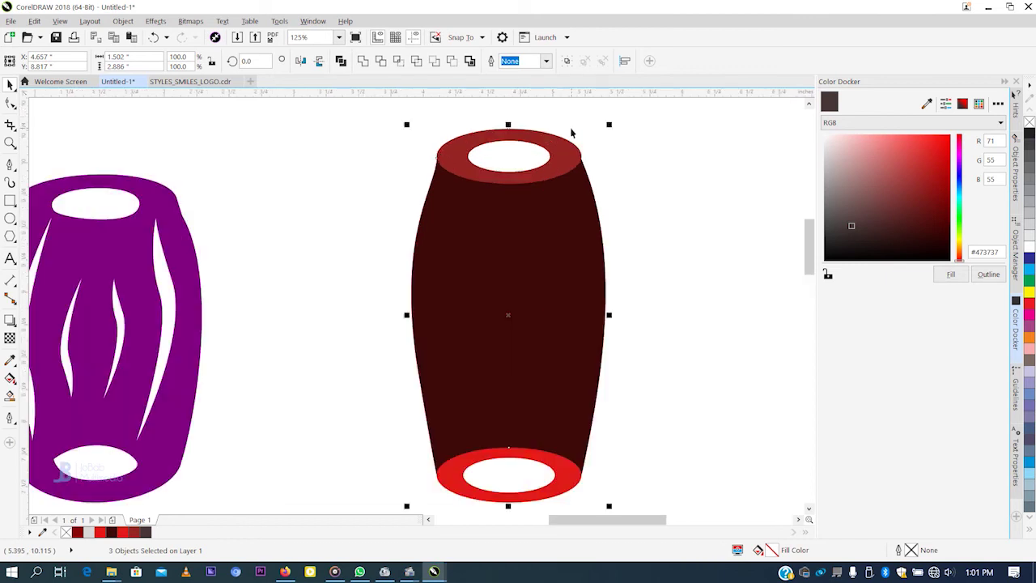
Place a copy of the drum to the right of the original and weld the original's three parts into one shape.
{"action": "scroll", "coordinate": [577, 146], "scroll_direction": "down", "scroll_amount": 2}
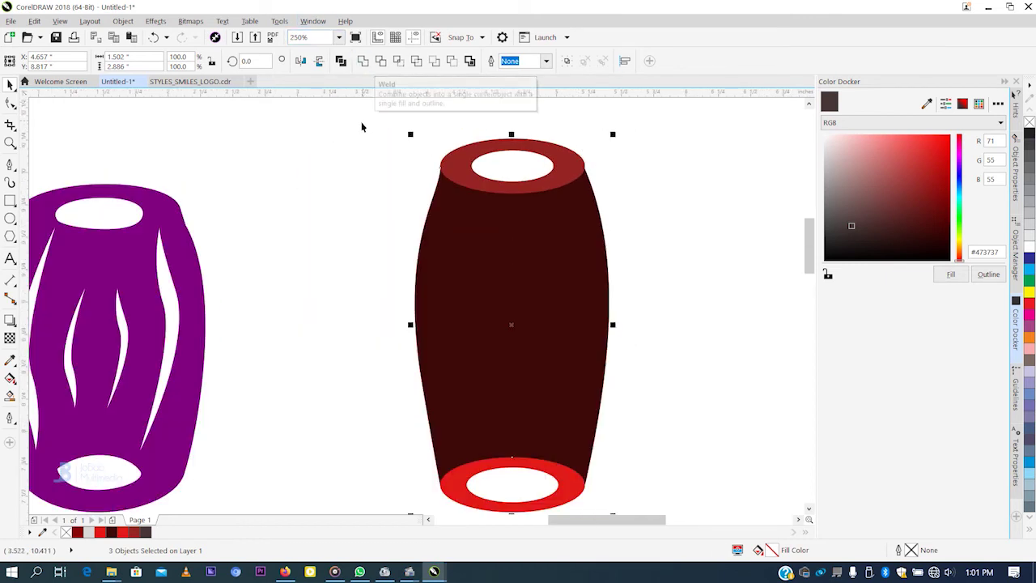
{"action": "scroll", "coordinate": [381, 138], "scroll_direction": "down", "scroll_amount": 4}
{"action": "scroll", "coordinate": [394, 146], "scroll_direction": "up", "scroll_amount": 2}
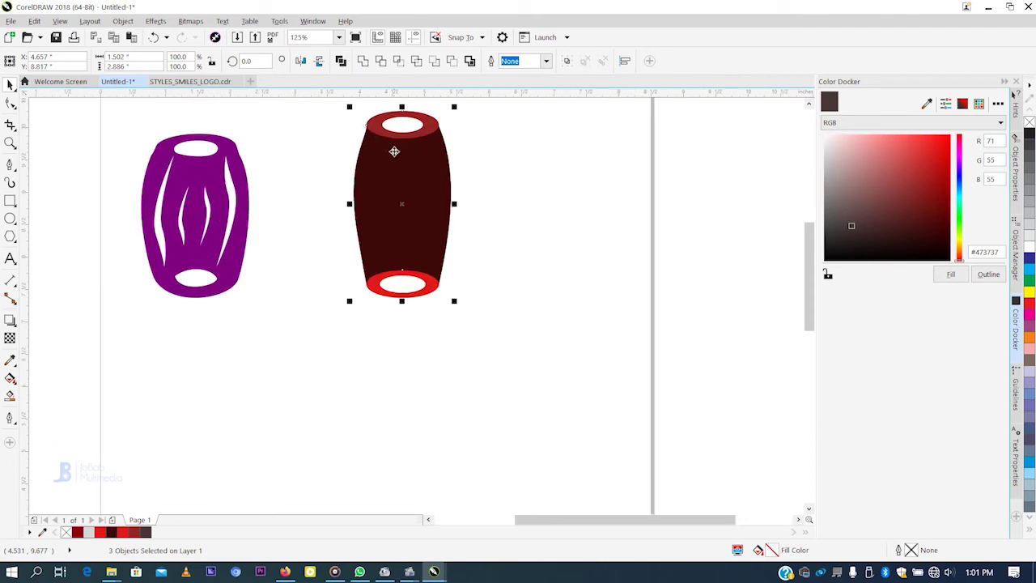
{"action": "left_click_drag", "start_coordinate": [395, 155], "coordinate": [565, 155]}
{"action": "left_click_drag", "start_coordinate": [813, 249], "coordinate": [812, 238]}
{"action": "left_click", "coordinate": [449, 315]}
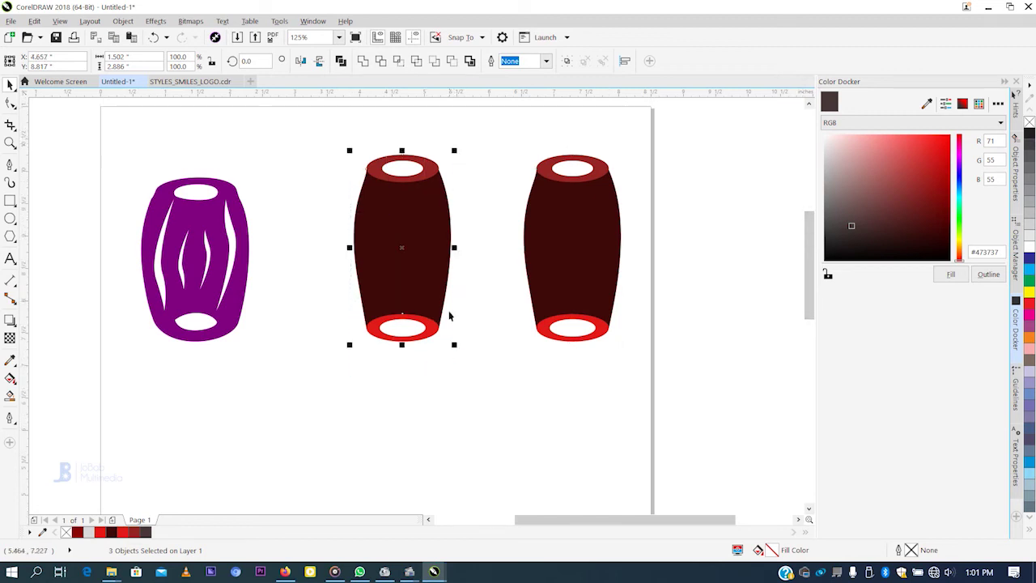
{"action": "left_click", "coordinate": [364, 62]}
{"action": "left_click", "coordinate": [457, 158]}
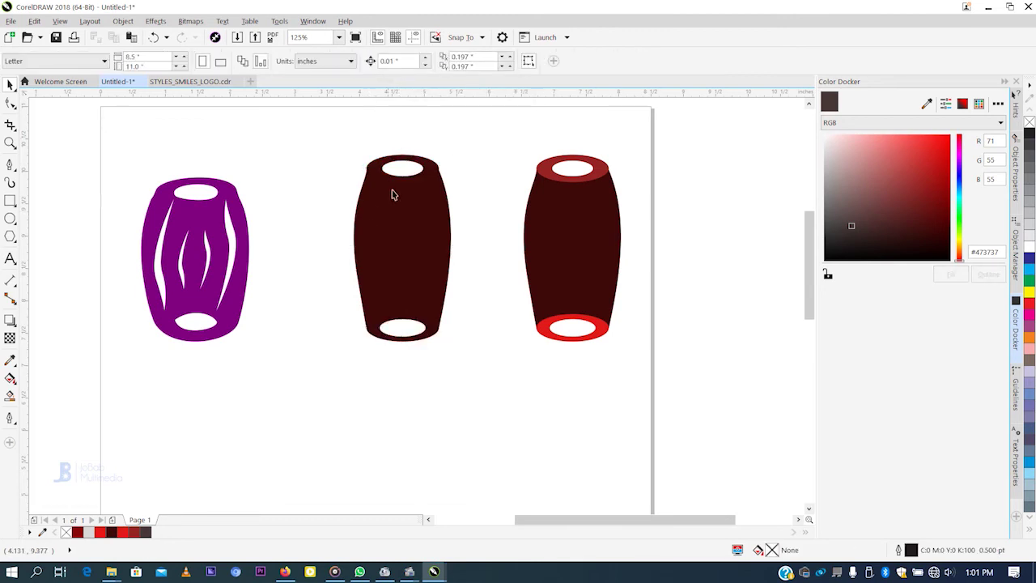
Draw a closed, slender curved stripe about 0.109 in wide and 1.091 in tall along the left side of the welded maroon drum.
{"action": "scroll", "coordinate": [389, 181], "scroll_direction": "up", "scroll_amount": 2}
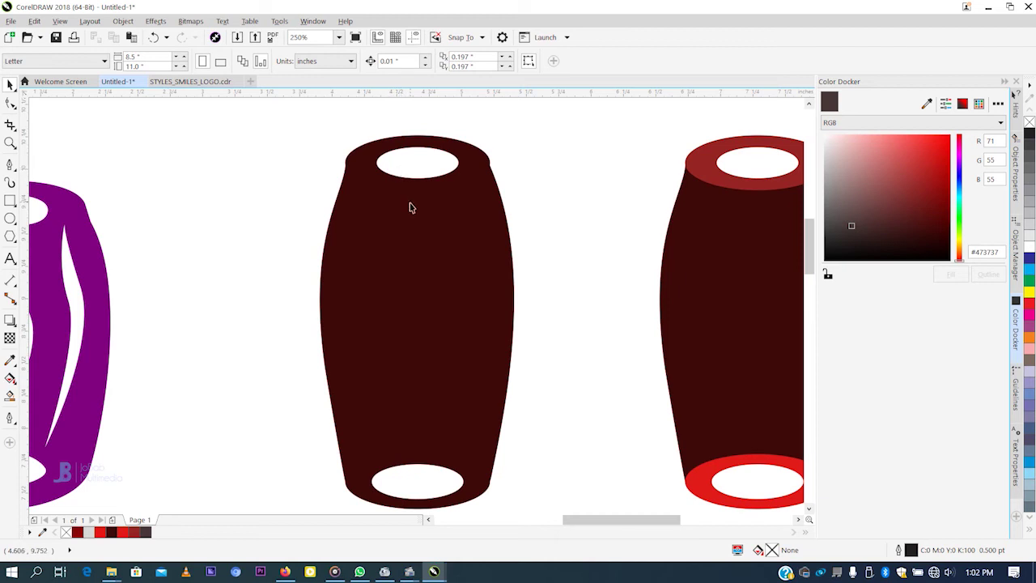
{"action": "left_click", "coordinate": [10, 164]}
{"action": "left_click", "coordinate": [367, 247]}
{"action": "left_click", "coordinate": [352, 314]}
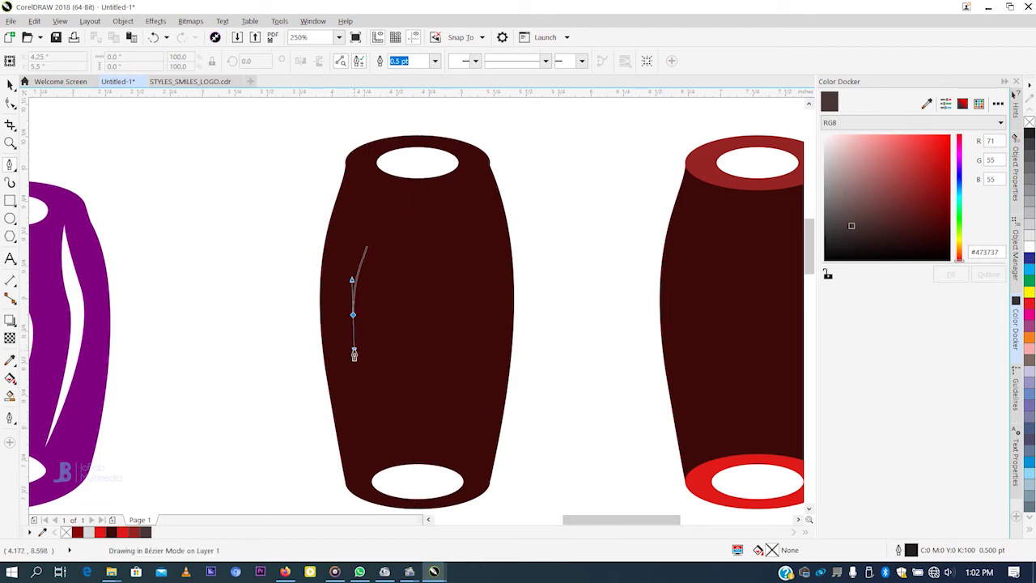
{"action": "left_click", "coordinate": [366, 386]}
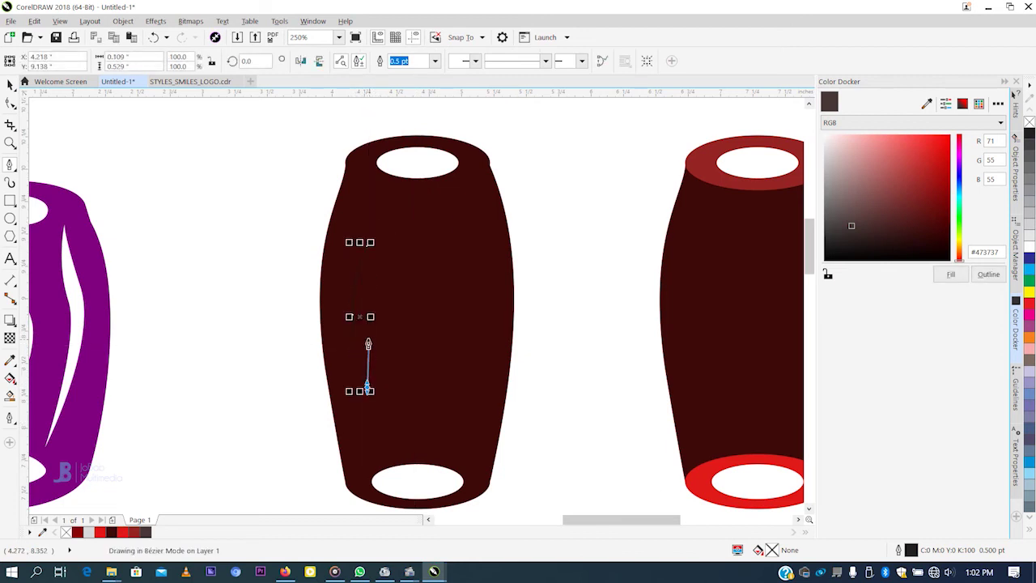
{"action": "left_click_drag", "start_coordinate": [359, 319], "coordinate": [368, 296]}
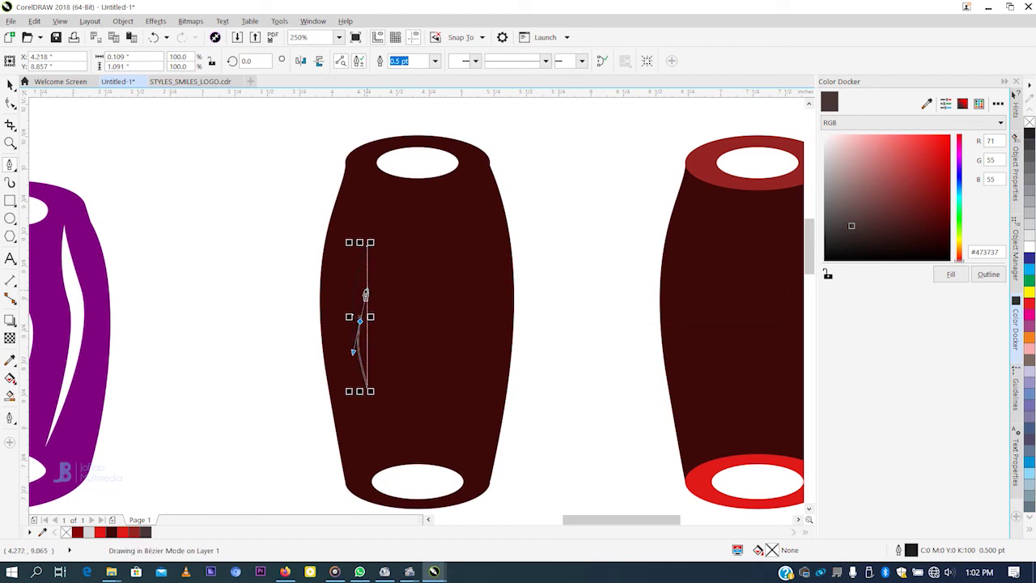
{"action": "scroll", "coordinate": [368, 249], "scroll_direction": "up", "scroll_amount": 2}
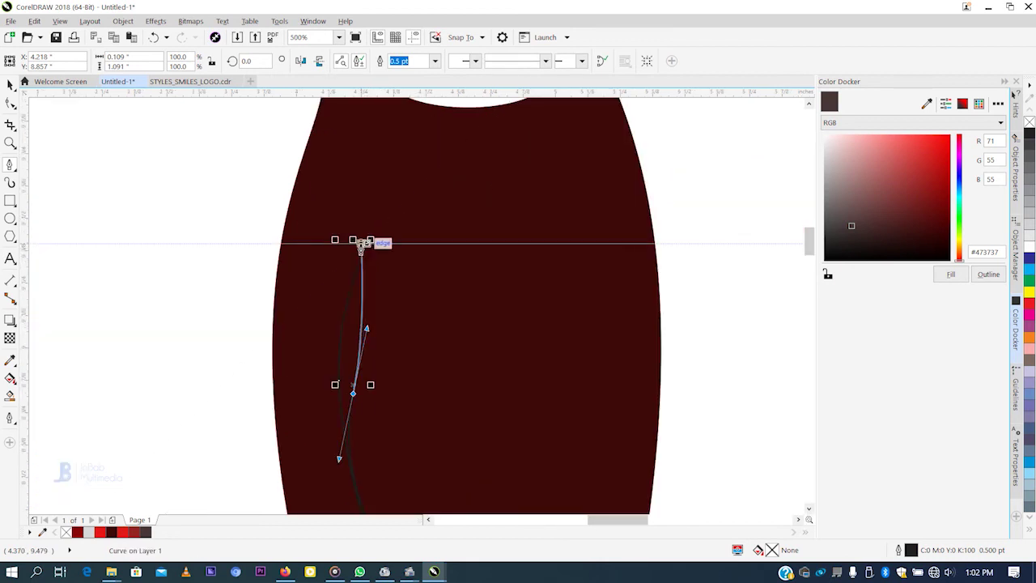
{"action": "scroll", "coordinate": [361, 247], "scroll_direction": "up", "scroll_amount": 2}
{"action": "left_click", "coordinate": [377, 242]}
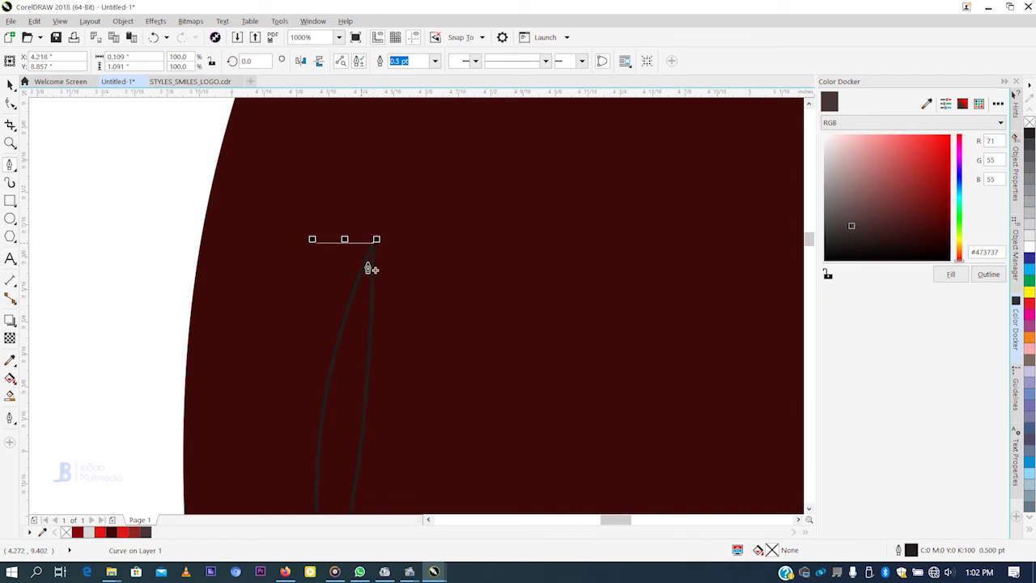
Fill the curved stripe with white and set its outline width to None.
{"action": "key", "text": "F10"}
{"action": "scroll", "coordinate": [374, 154], "scroll_direction": "down", "scroll_amount": 2}
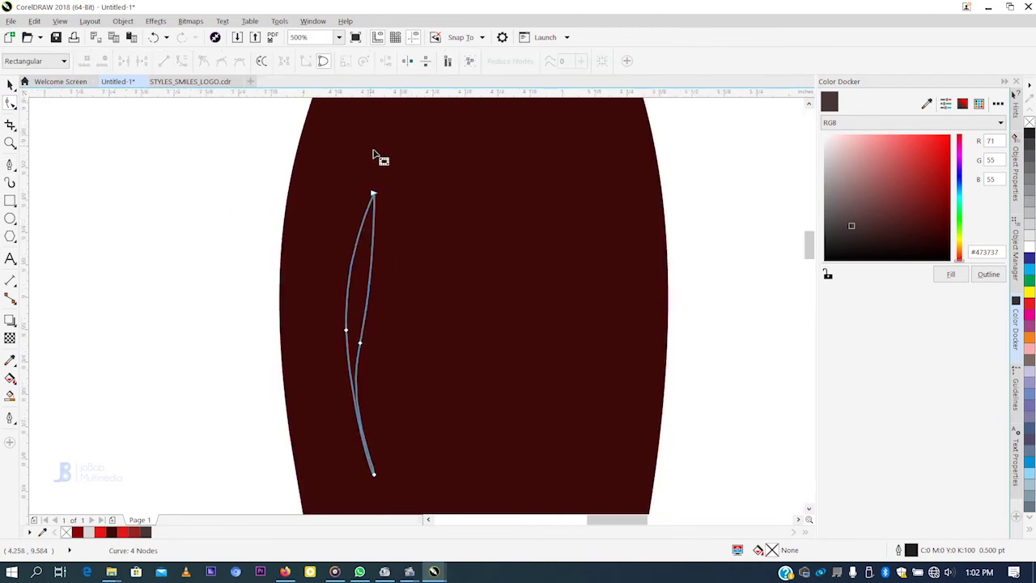
{"action": "left_click", "coordinate": [1030, 250]}
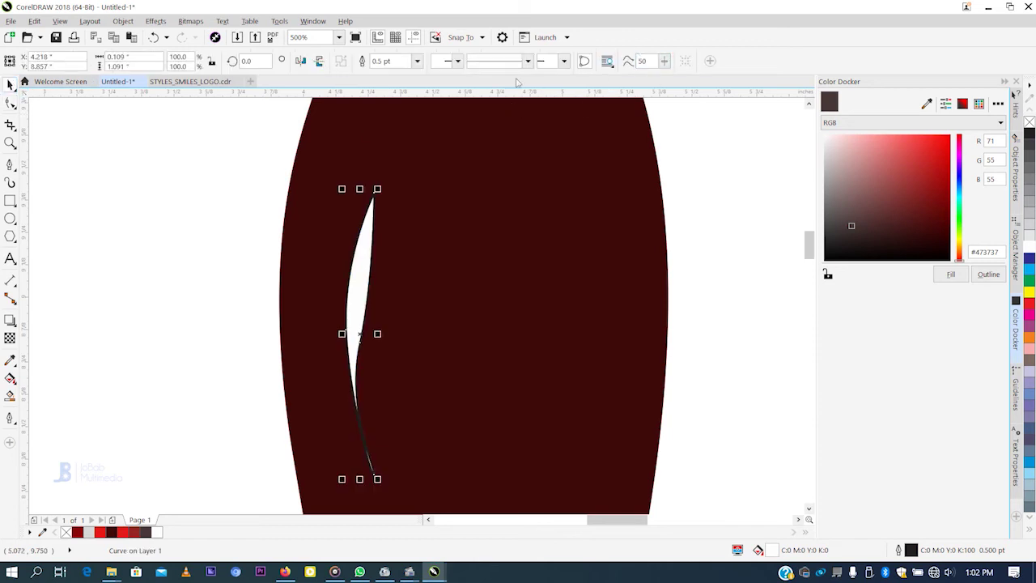
{"action": "left_click", "coordinate": [417, 60]}
{"action": "left_click", "coordinate": [404, 75]}
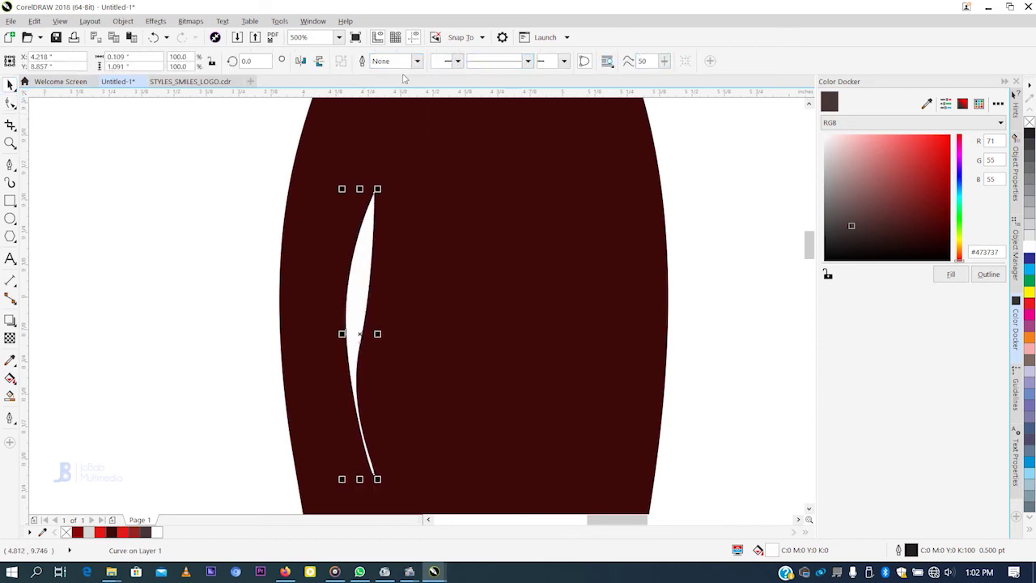
Enlarge the white stripe to about 0.148 in wide and 1.475 in tall, and flip it vertically.
{"action": "scroll", "coordinate": [374, 207], "scroll_direction": "down", "scroll_amount": 2}
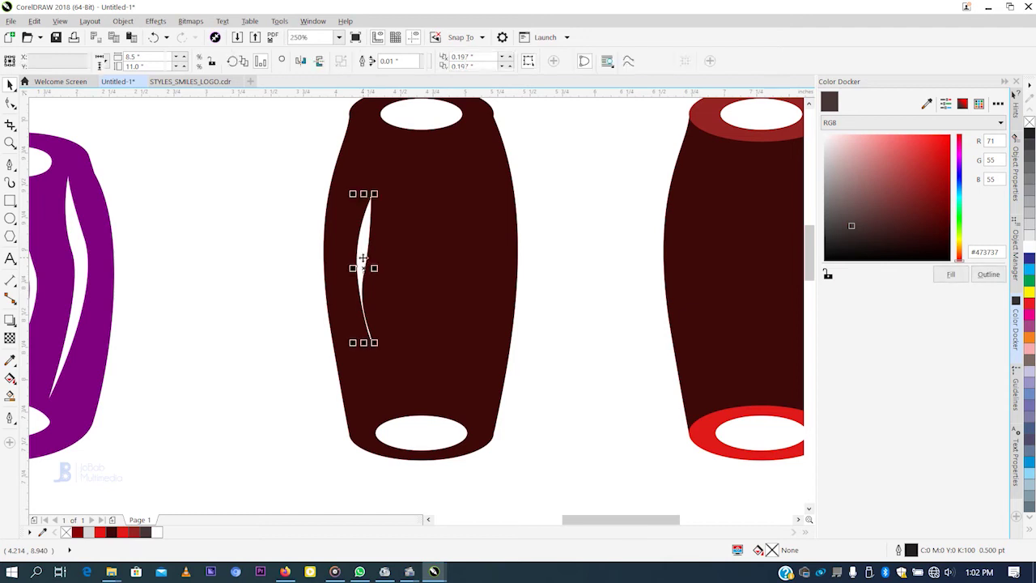
{"action": "scroll", "coordinate": [362, 257], "scroll_direction": "down", "scroll_amount": 2}
{"action": "scroll", "coordinate": [372, 266], "scroll_direction": "up", "scroll_amount": 2}
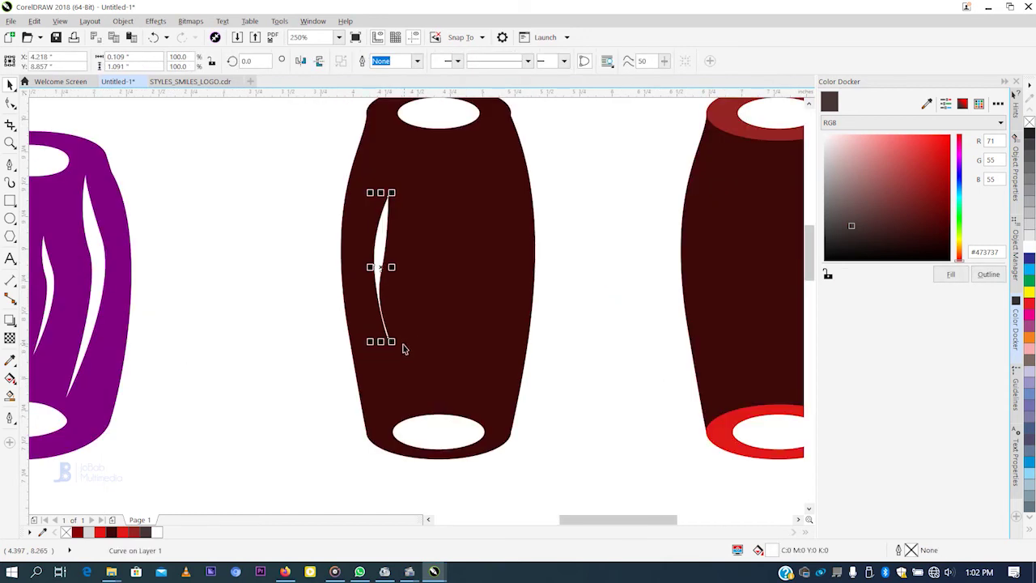
{"action": "left_click_drag", "start_coordinate": [392, 340], "coordinate": [395, 363]}
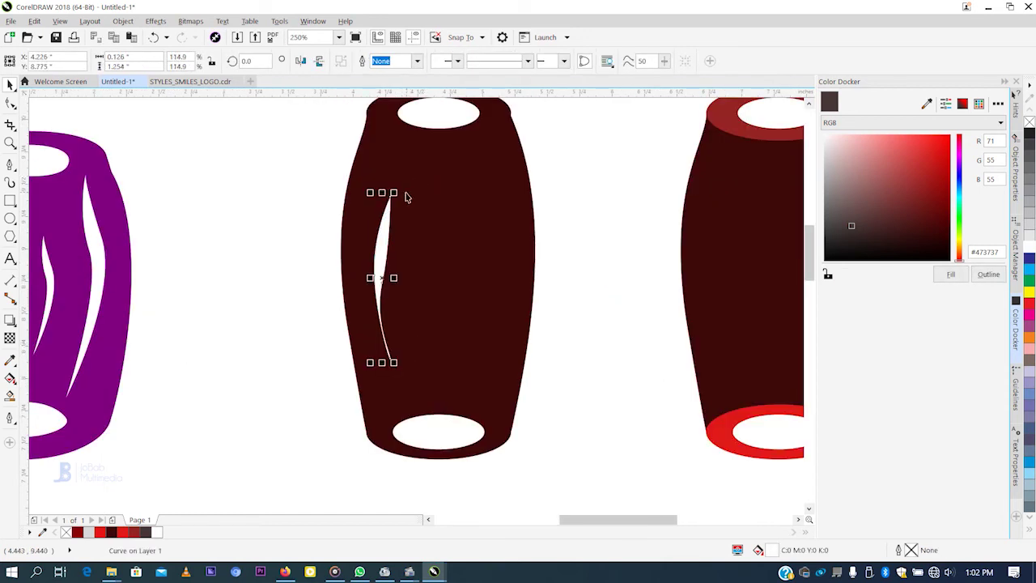
{"action": "left_click_drag", "start_coordinate": [397, 193], "coordinate": [398, 178]}
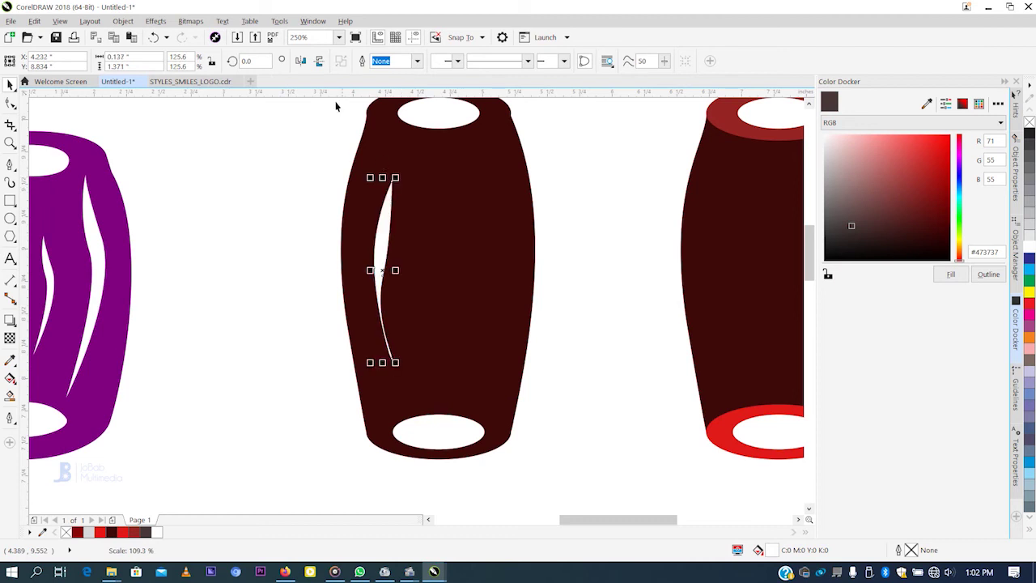
{"action": "left_click", "coordinate": [320, 62]}
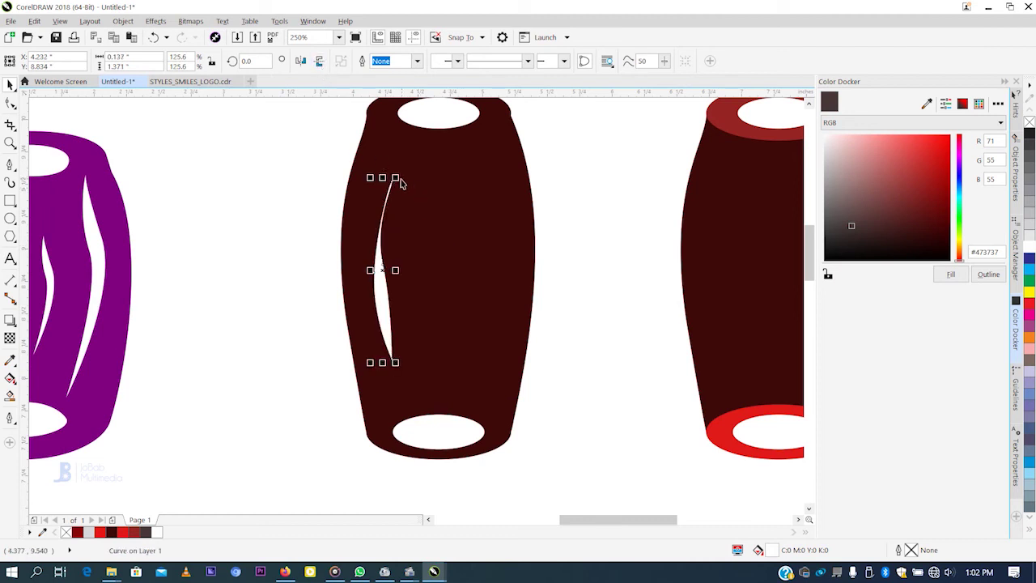
{"action": "left_click_drag", "start_coordinate": [397, 177], "coordinate": [397, 164]}
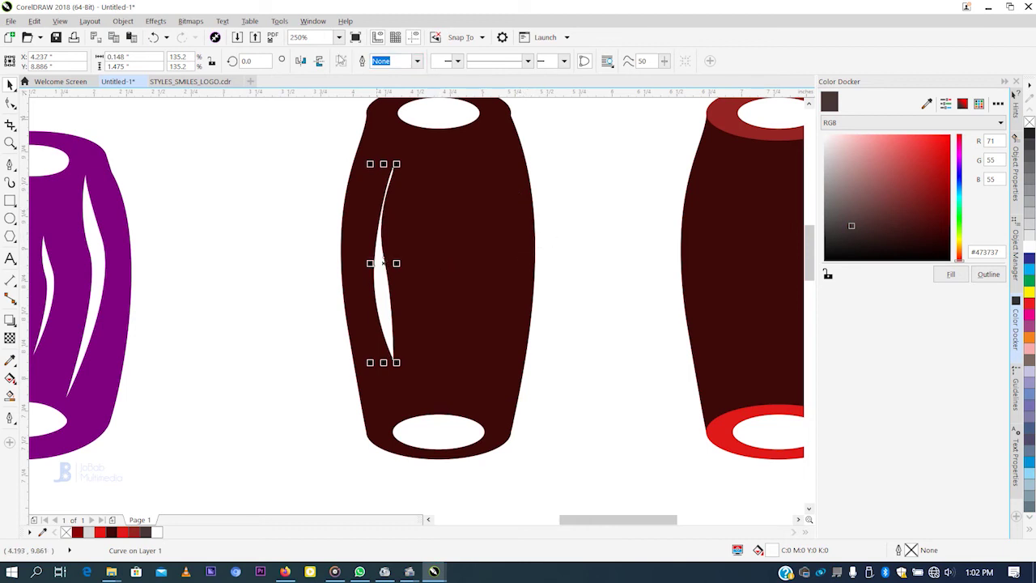
Place a horizontally mirrored copy of the long stripe along the drum's right side and flip that copy vertically.
{"action": "left_click", "coordinate": [300, 61]}
{"action": "left_click_drag", "start_coordinate": [396, 264], "coordinate": [493, 263]}
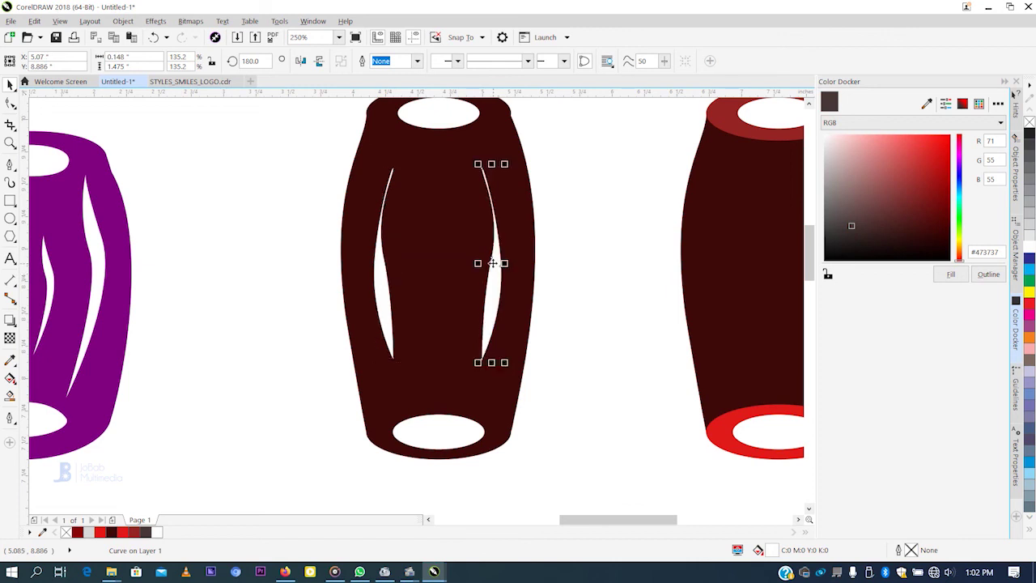
{"action": "left_click", "coordinate": [319, 61]}
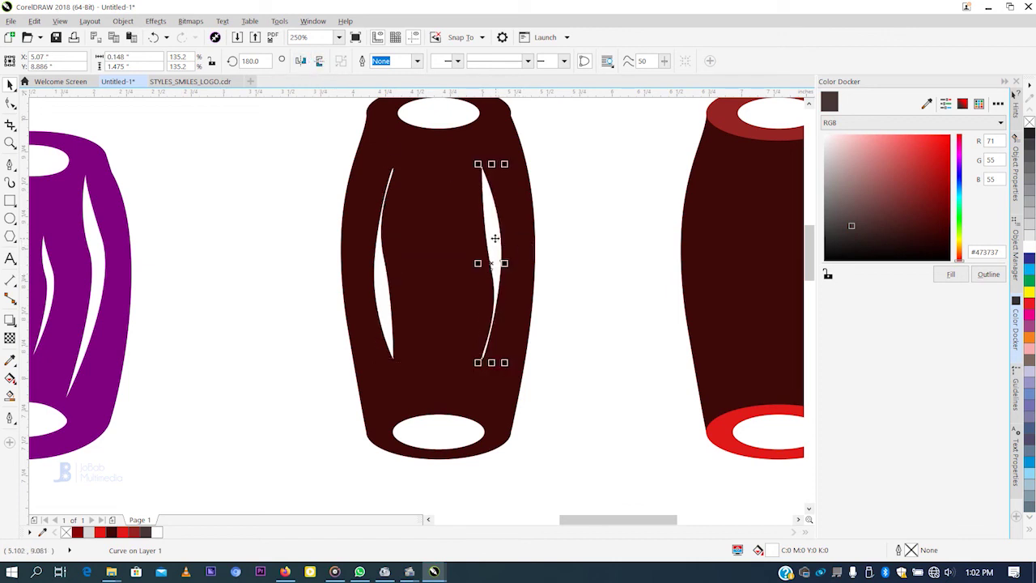
Place a copy of the right stripe inside it, scaled to about 0.075 by 0.748 in, just right of the drum's centre.
{"action": "left_click_drag", "start_coordinate": [491, 236], "coordinate": [465, 236]}
{"action": "left_click_drag", "start_coordinate": [481, 164], "coordinate": [478, 175]}
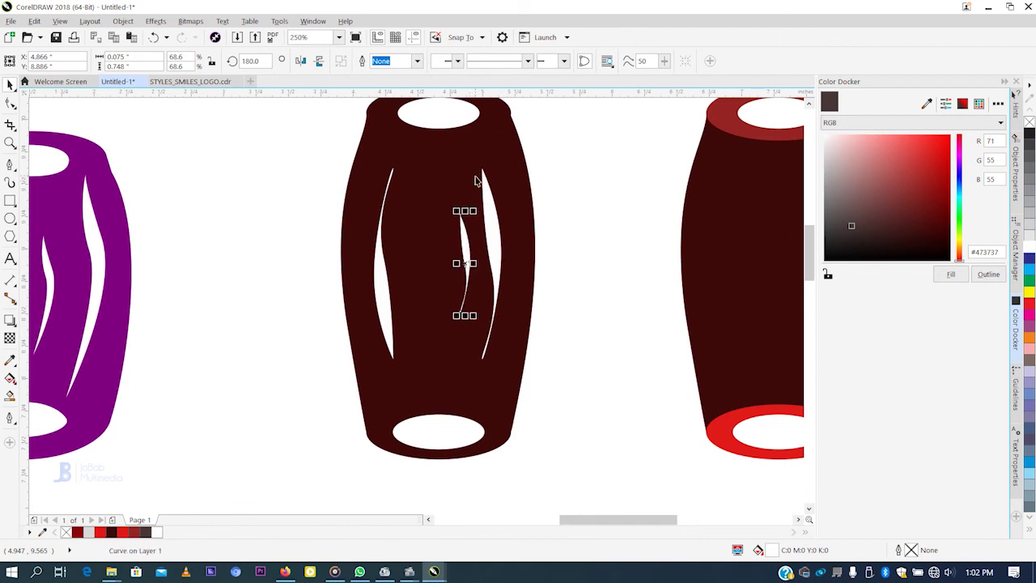
{"action": "left_click_drag", "start_coordinate": [468, 241], "coordinate": [466, 253]}
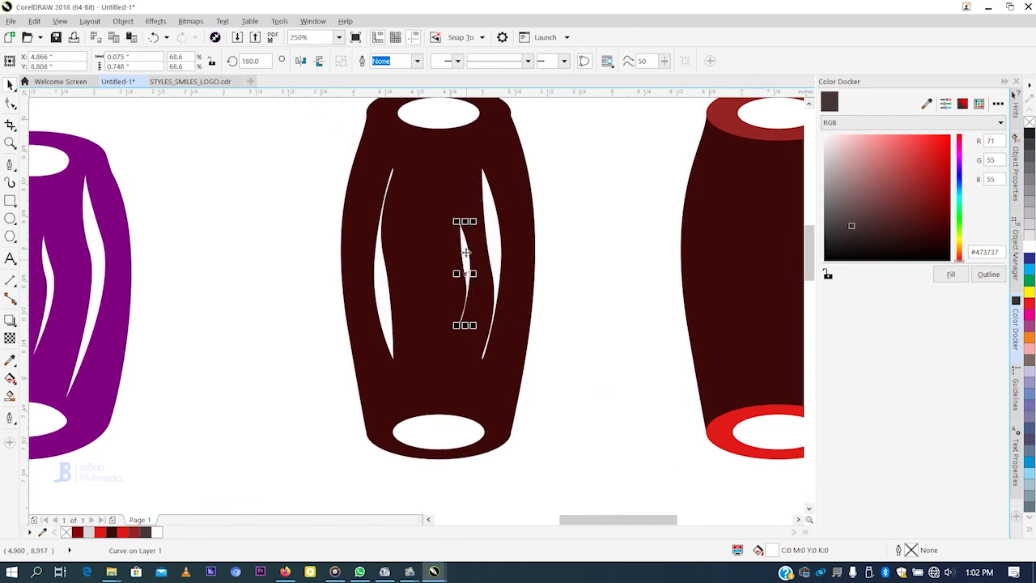
{"action": "left_click", "coordinate": [386, 230]}
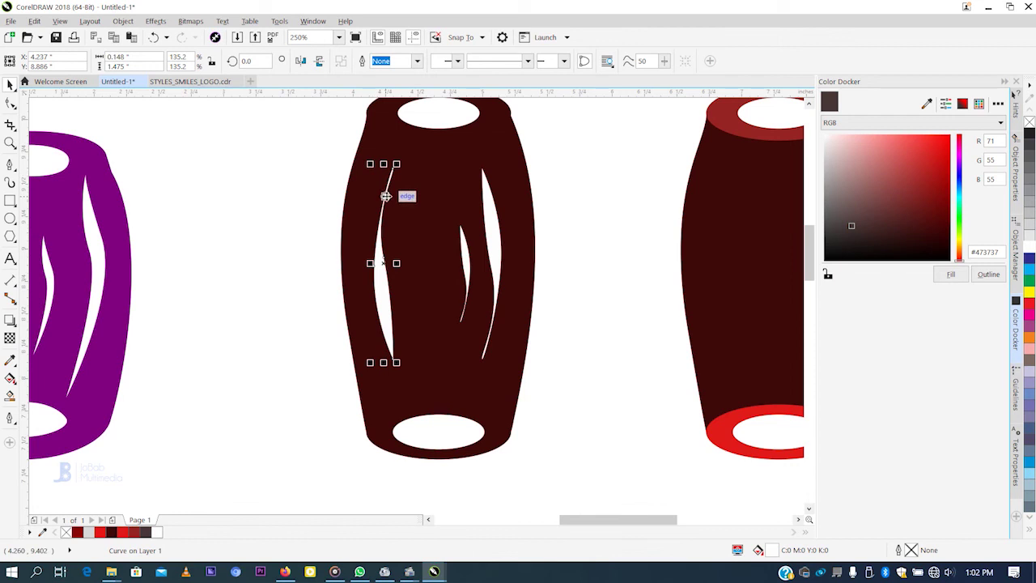
{"action": "key", "text": "ctrl+z"}
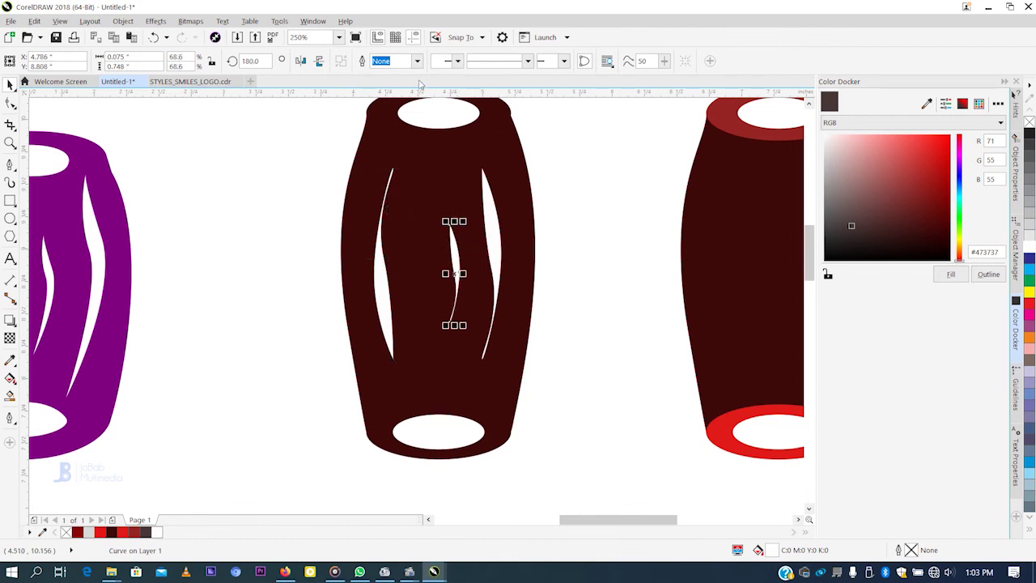
Place a horizontally mirrored copy of the small stripe just left of the drum's centre and flip that copy vertically.
{"action": "left_click", "coordinate": [300, 60]}
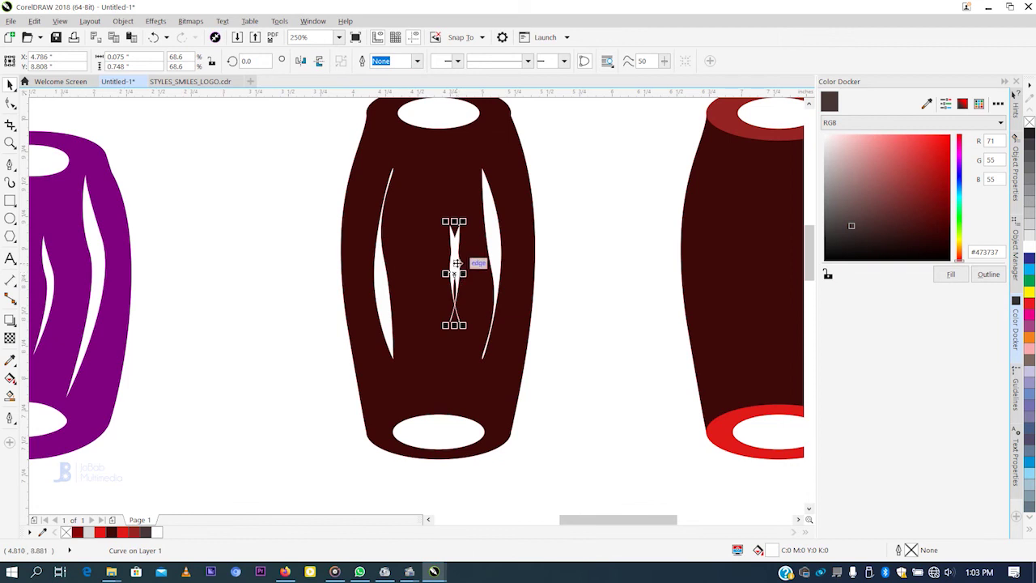
{"action": "left_click_drag", "start_coordinate": [454, 261], "coordinate": [429, 261]}
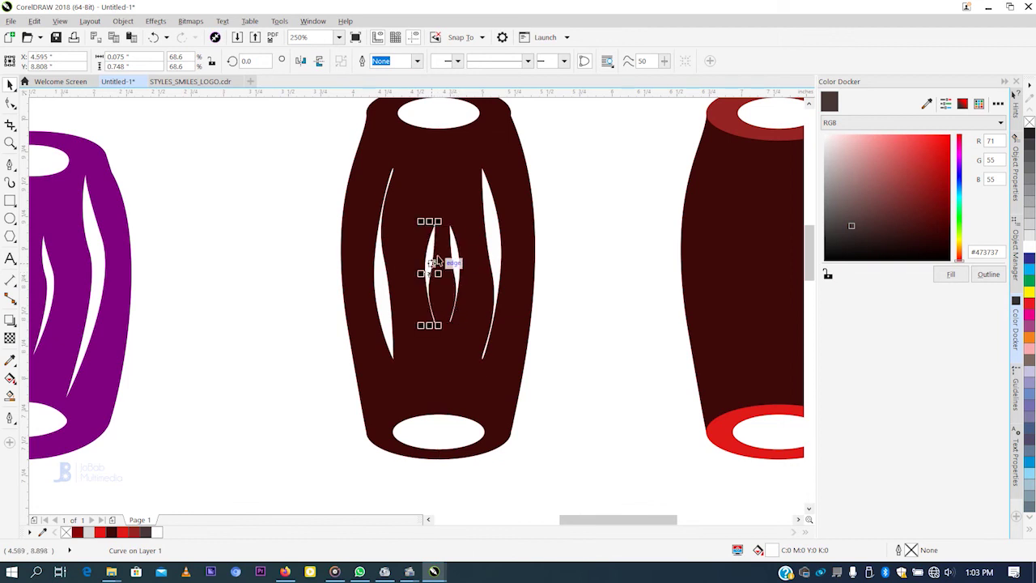
{"action": "left_click", "coordinate": [318, 61]}
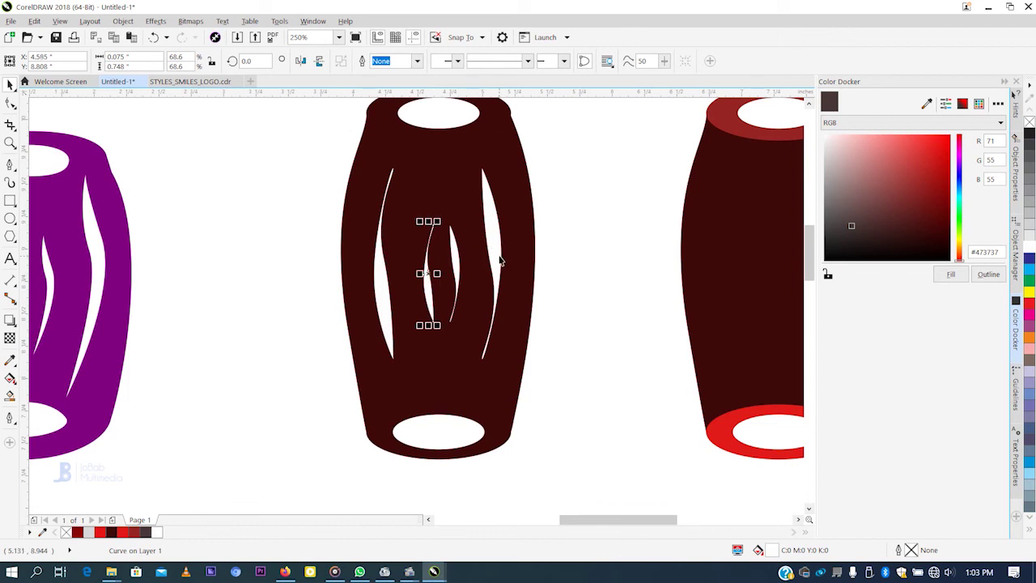
{"action": "scroll", "coordinate": [500, 260], "scroll_direction": "down", "scroll_amount": 2}
{"action": "left_click", "coordinate": [540, 226]}
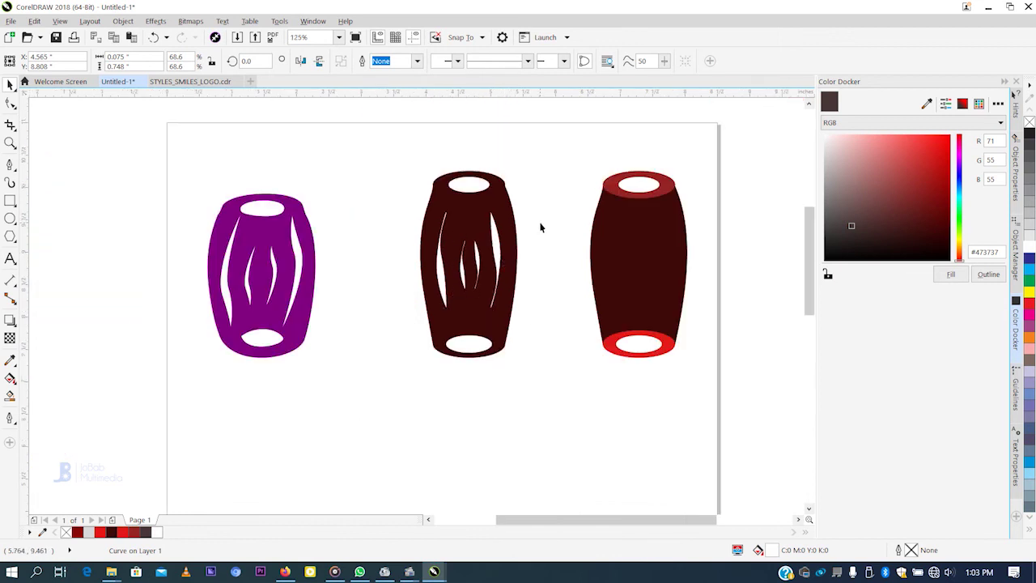
Fill the striped drum's body with the purple #800080 sampled from the example drum.
{"action": "left_click", "coordinate": [499, 223]}
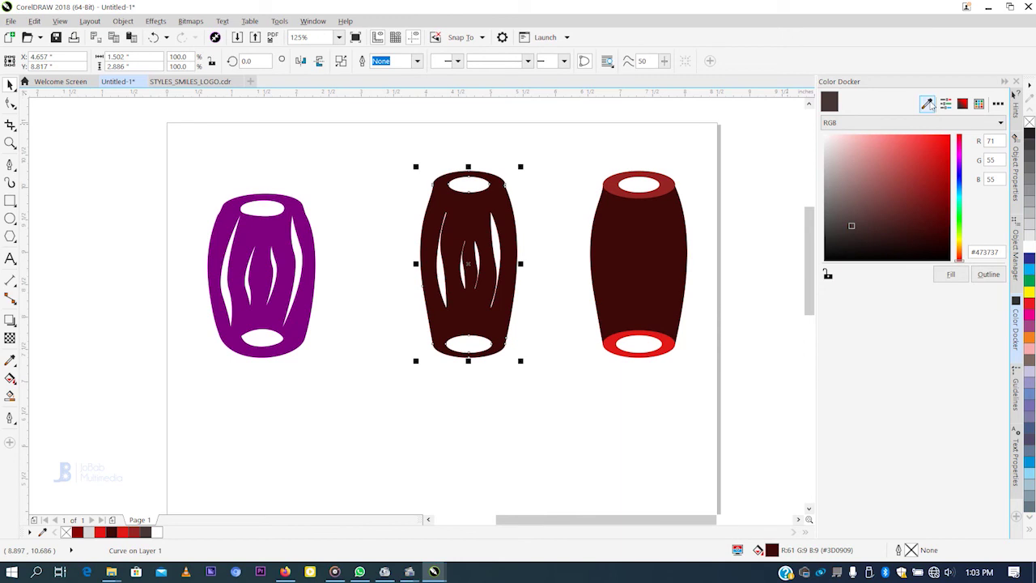
{"action": "left_click", "coordinate": [927, 98]}
{"action": "left_click", "coordinate": [279, 235]}
{"action": "left_click", "coordinate": [941, 276]}
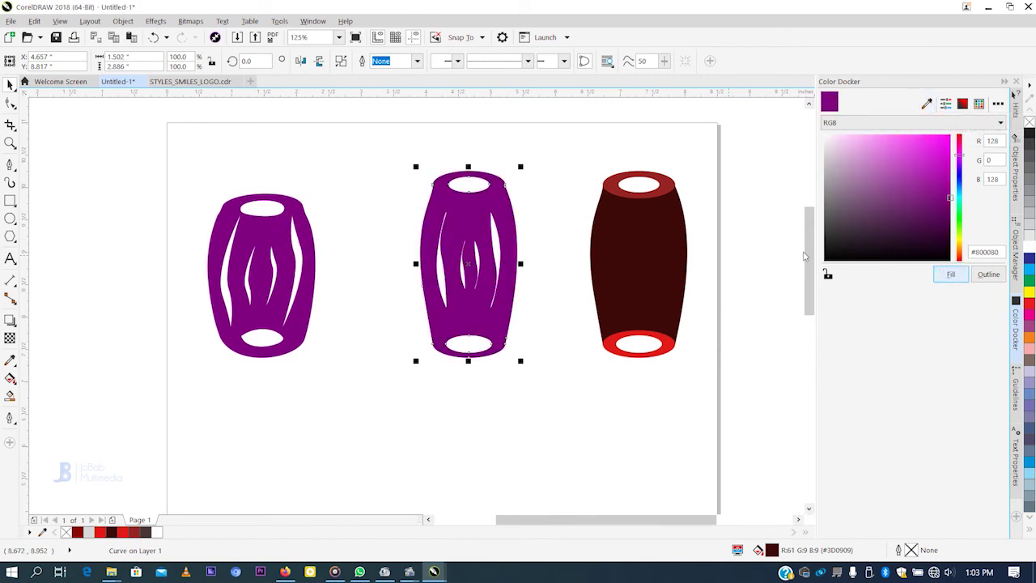
{"action": "key", "text": "Escape"}
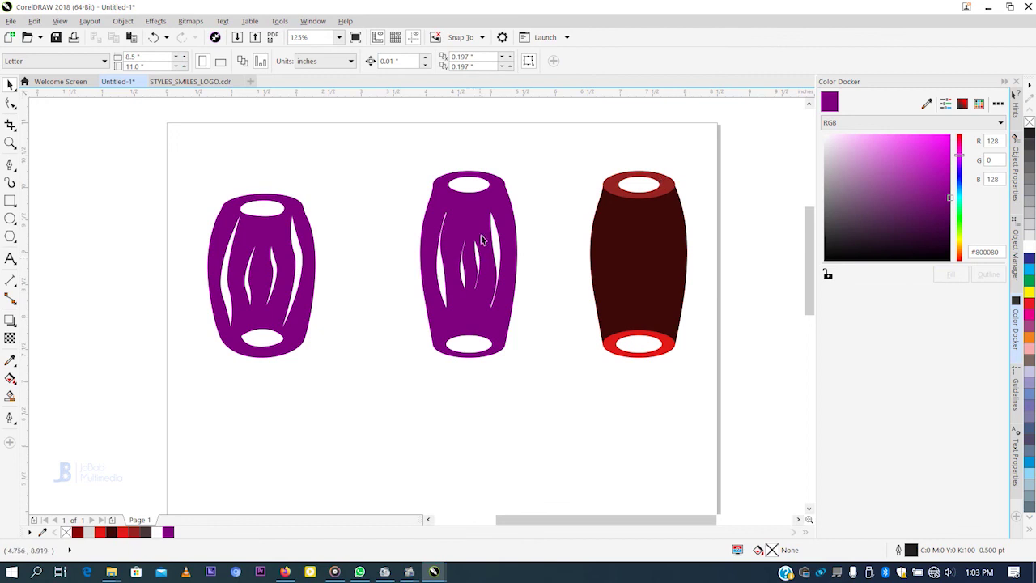
Shorten the new purple drum's body vertically about its centre to about 2.578 in tall.
{"action": "left_click", "coordinate": [480, 204]}
{"action": "scroll", "coordinate": [478, 196], "scroll_direction": "up", "scroll_amount": 1}
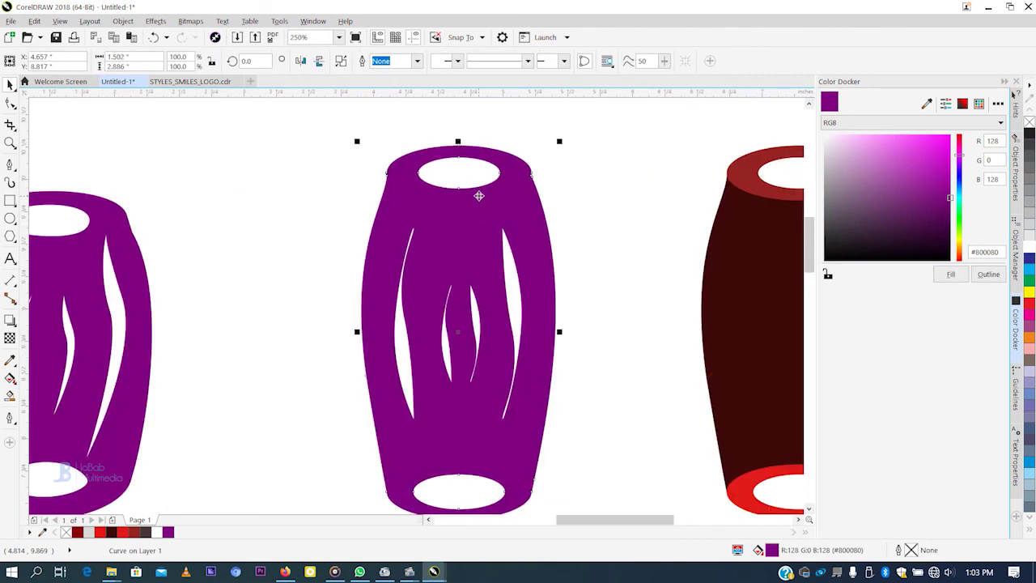
{"action": "left_click_drag", "start_coordinate": [459, 141], "coordinate": [459, 162]}
{"action": "left_click", "coordinate": [541, 115]}
{"action": "scroll", "coordinate": [497, 189], "scroll_direction": "down", "scroll_amount": 1}
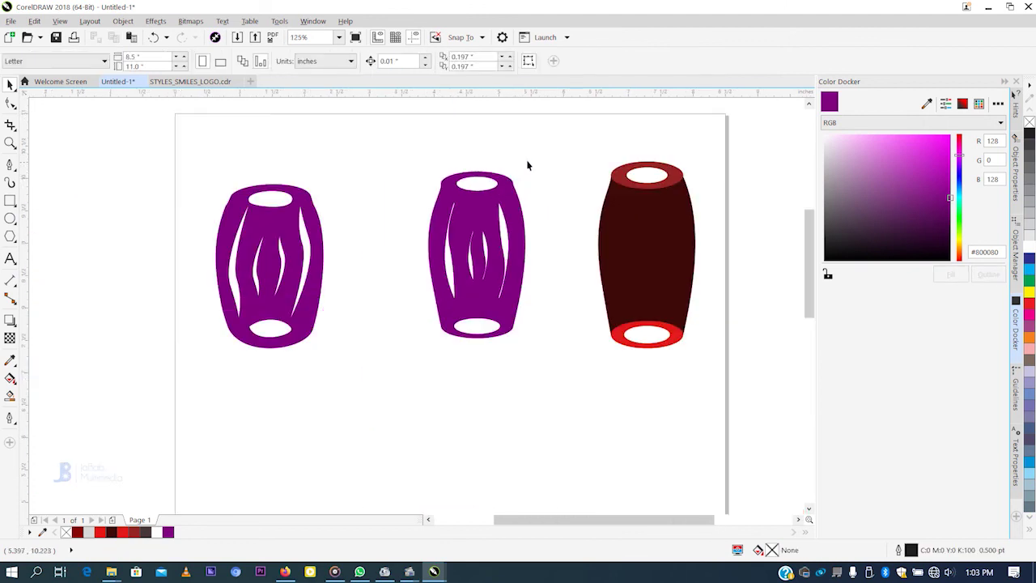
Save the drawing in the OneDrive folder as BEADS_VECTOR_IN_COREL_DRAW in CDR format.
{"action": "key", "text": "ctrl+s"}
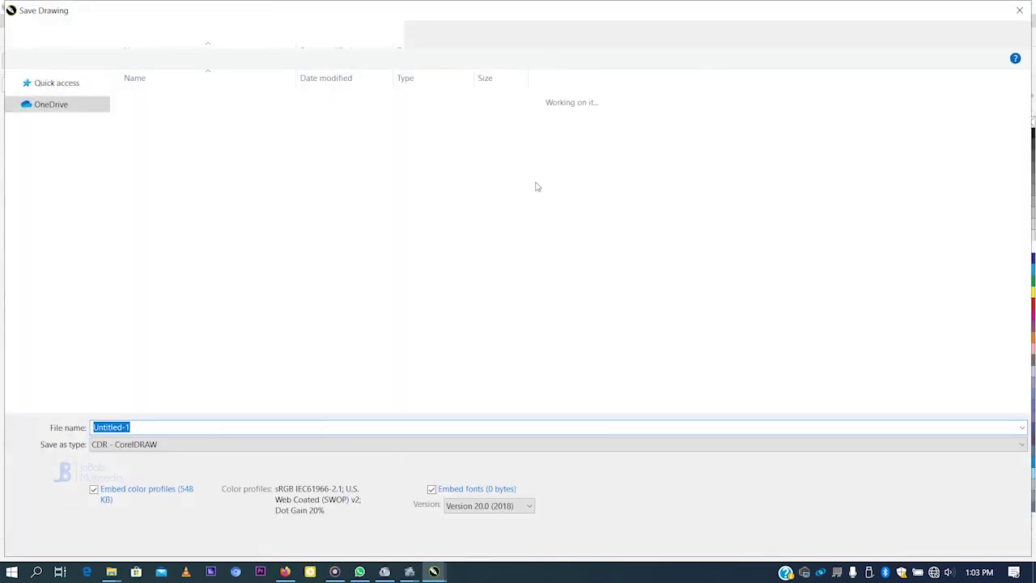
{"action": "type", "text": "b"}
{"action": "key", "text": "BackSpace"}
{"action": "type", "text": "BEADS_VECTOR_IN_COREL_DRAW"}
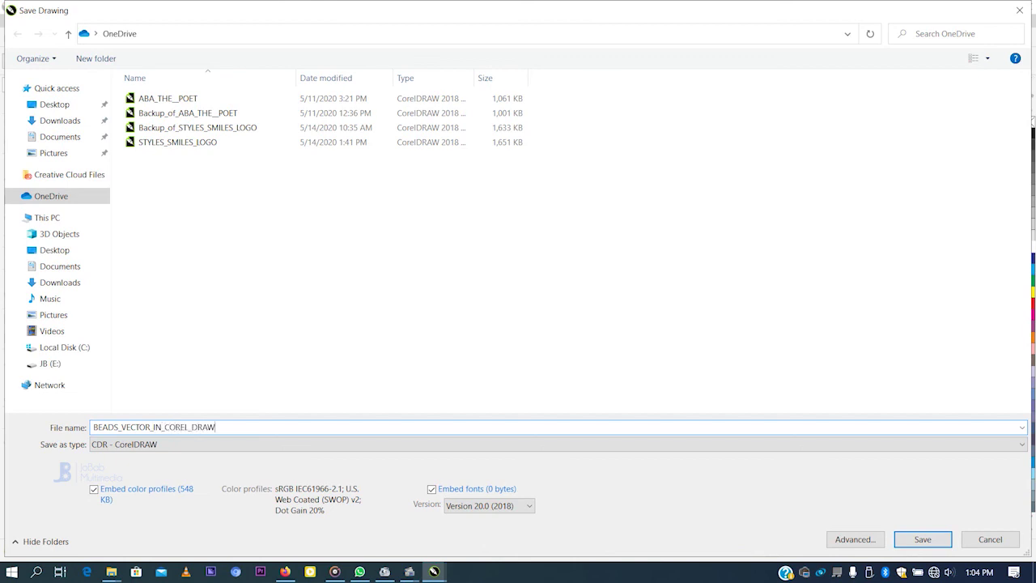
{"action": "key", "text": "Return"}
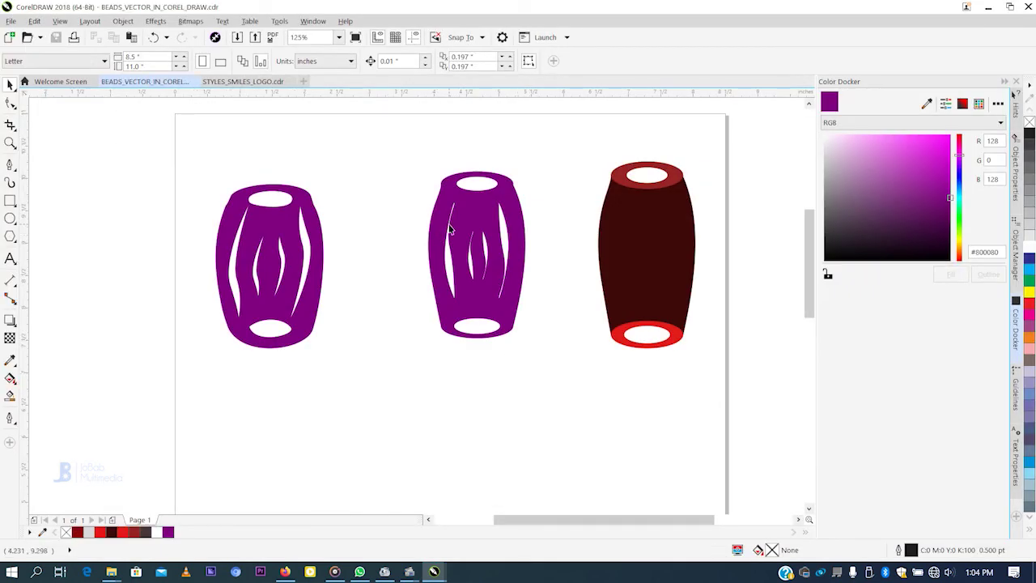
Copy the middle purple striped drum, with all its parts, and paste it onto a new second page.
{"action": "left_click_drag", "start_coordinate": [377, 130], "coordinate": [552, 364]}
{"action": "right_click", "coordinate": [490, 256]}
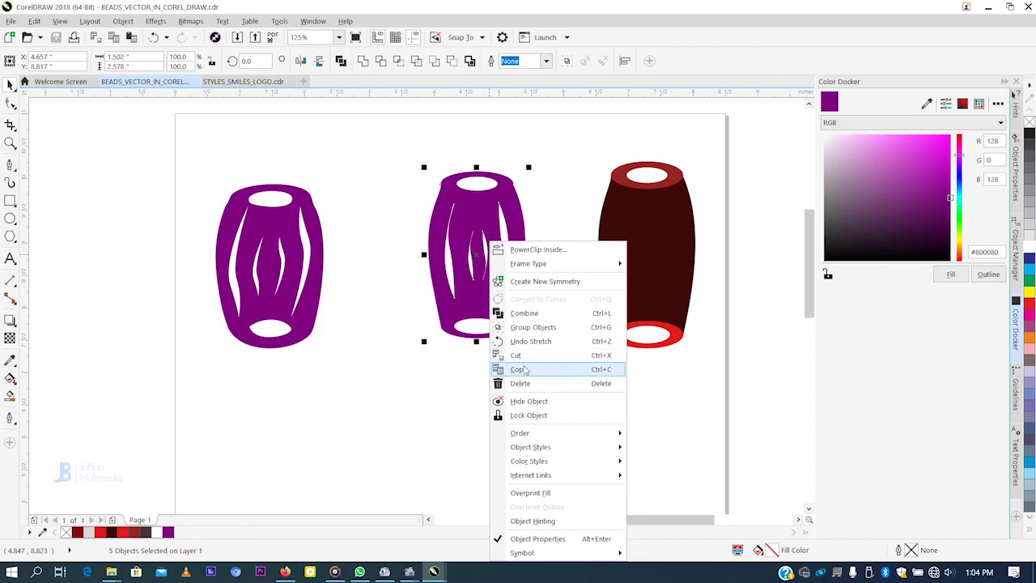
{"action": "left_click", "coordinate": [518, 369]}
{"action": "left_click", "coordinate": [113, 519]}
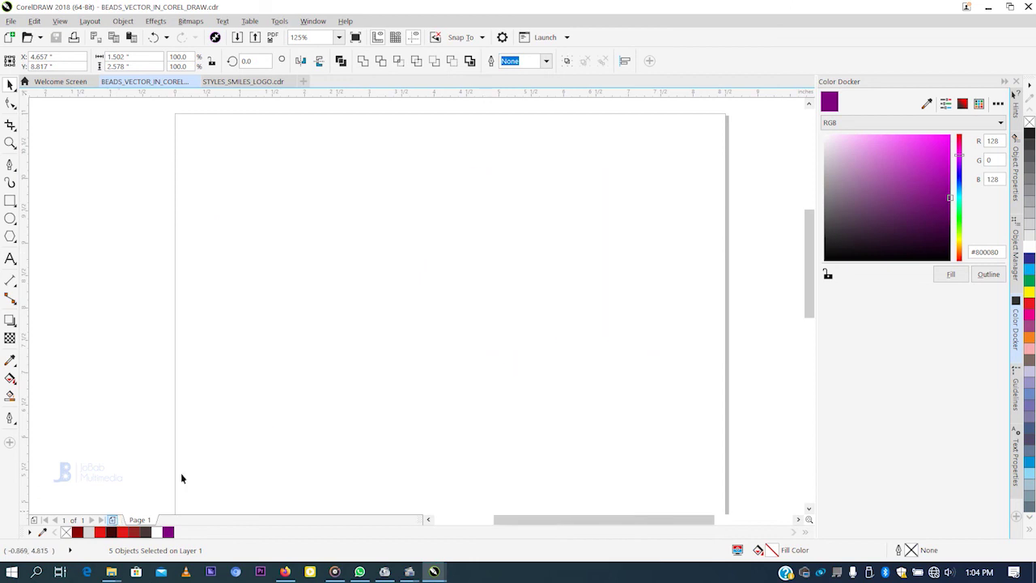
{"action": "scroll", "coordinate": [420, 305], "scroll_direction": "down", "scroll_amount": 5}
{"action": "key", "text": "ctrl+v"}
Enlarge the pasted drum to about 3.42 by 5.88 in and position it near the middle of the page.
{"action": "left_click_drag", "start_coordinate": [450, 321], "coordinate": [475, 369]}
{"action": "scroll", "coordinate": [434, 326], "scroll_direction": "up", "scroll_amount": 1}
{"action": "left_click_drag", "start_coordinate": [471, 318], "coordinate": [478, 369]}
{"action": "scroll", "coordinate": [449, 253], "scroll_direction": "down", "scroll_amount": 1}
{"action": "scroll", "coordinate": [455, 332], "scroll_direction": "up", "scroll_amount": 1}
{"action": "left_click_drag", "start_coordinate": [468, 298], "coordinate": [470, 289]}
Export the enlarged drum to the 2020 folder as the JPG BEADS_VECTOR_IN_COREL_DRAW in RGB Color (24-bit) mode, then deselect it.
{"action": "left_click", "coordinate": [12, 21]}
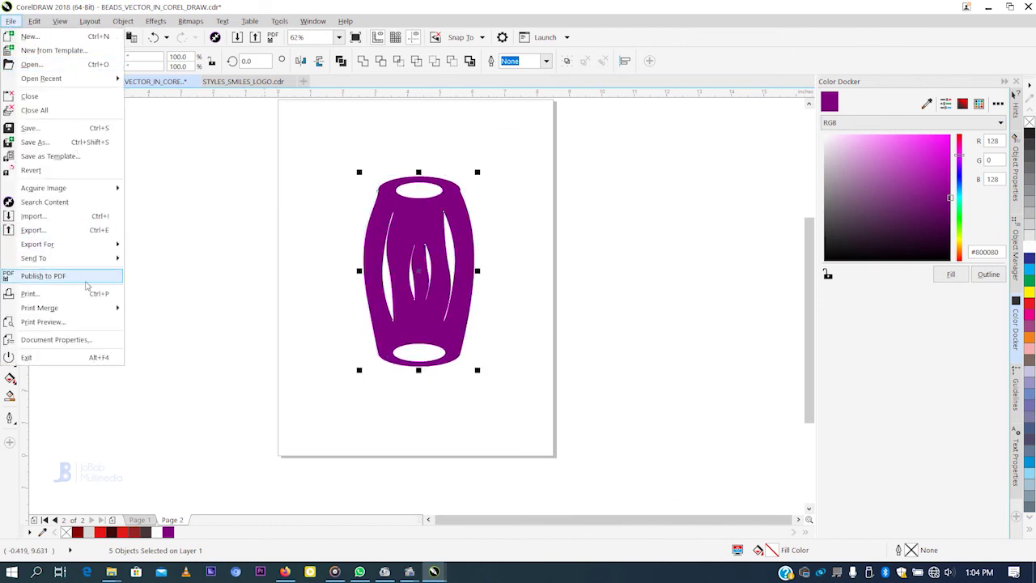
{"action": "left_click", "coordinate": [67, 231]}
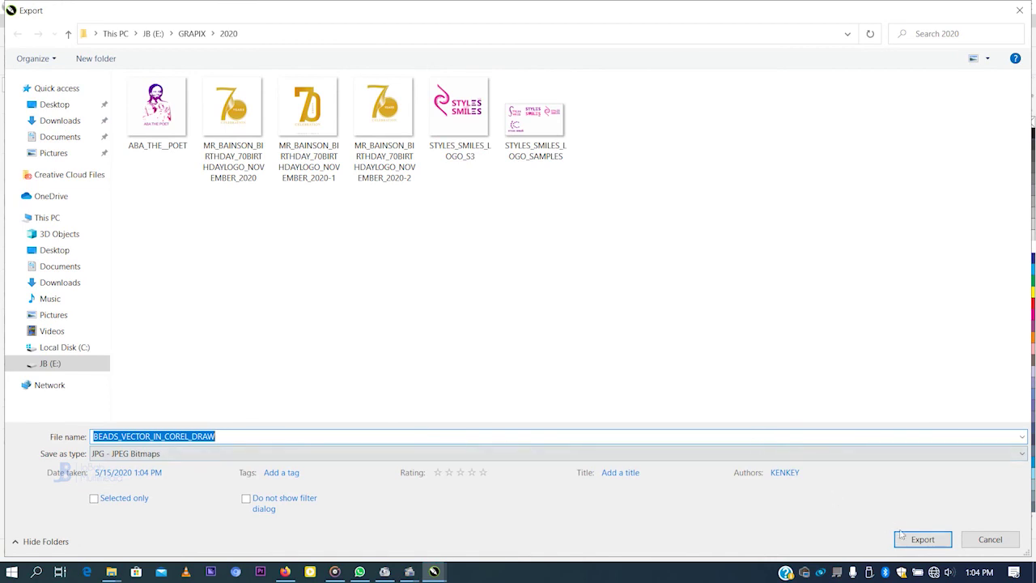
{"action": "left_click", "coordinate": [907, 540]}
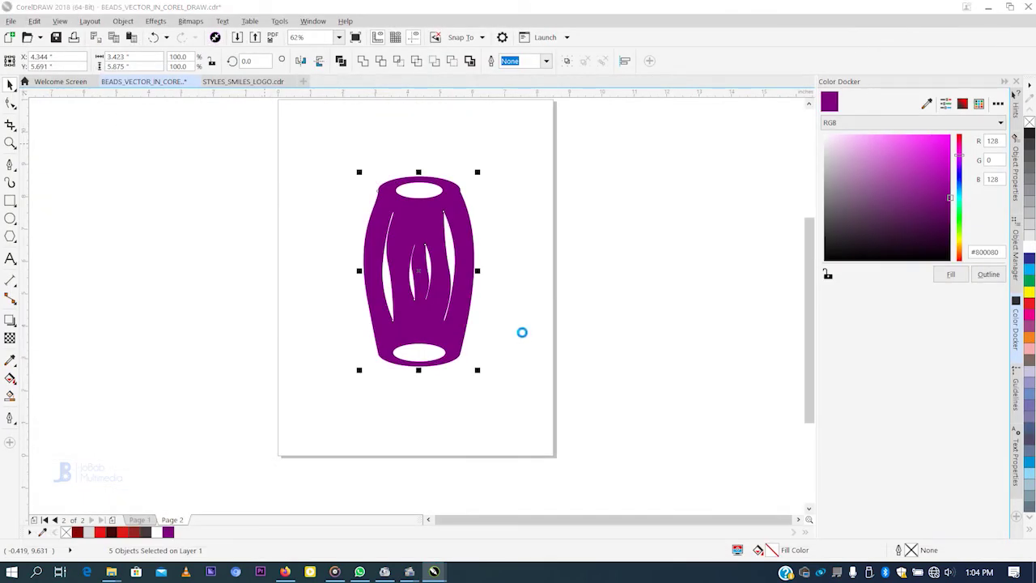
{"action": "left_click", "coordinate": [782, 144]}
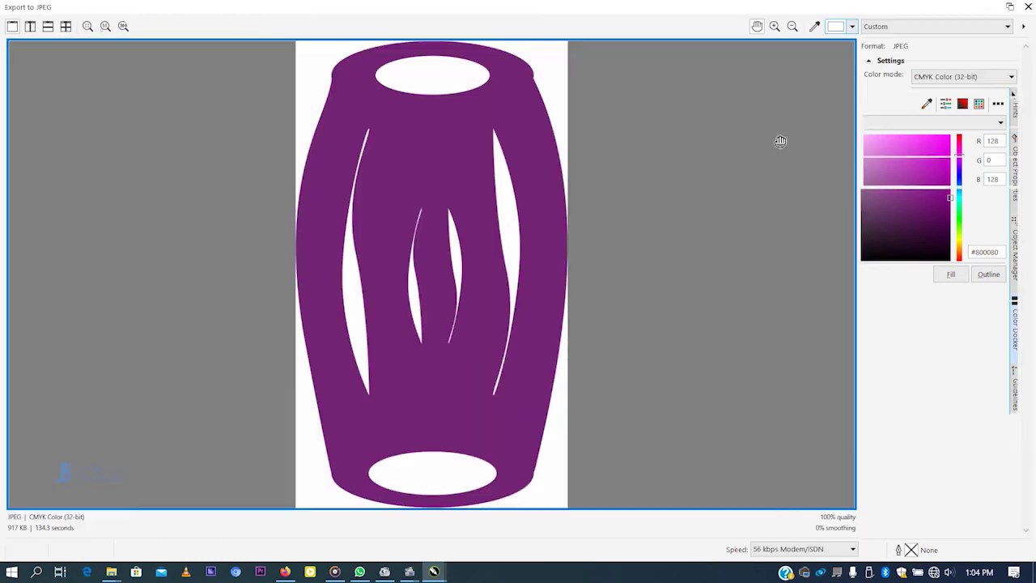
{"action": "left_click", "coordinate": [943, 77]}
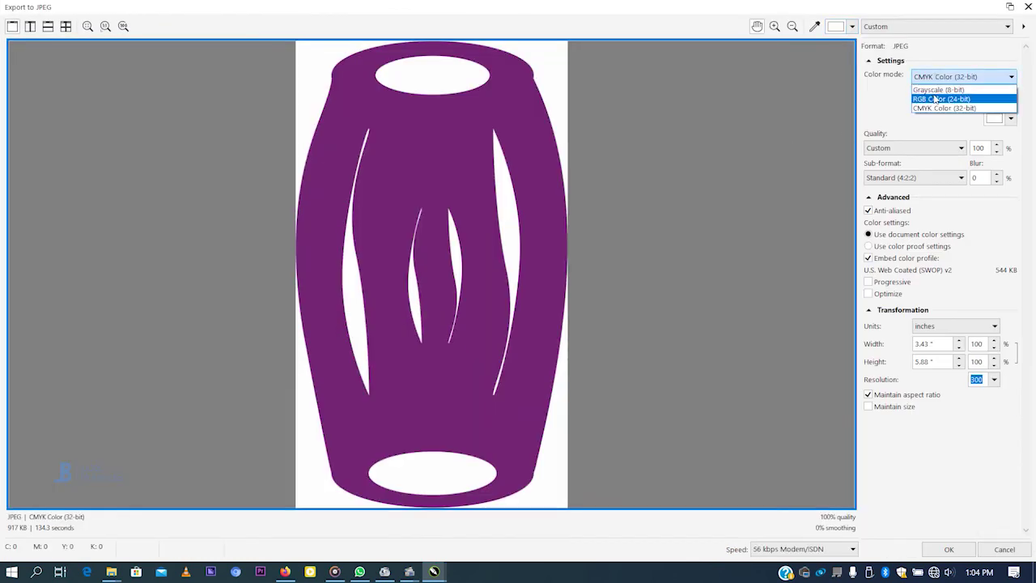
{"action": "left_click", "coordinate": [936, 98]}
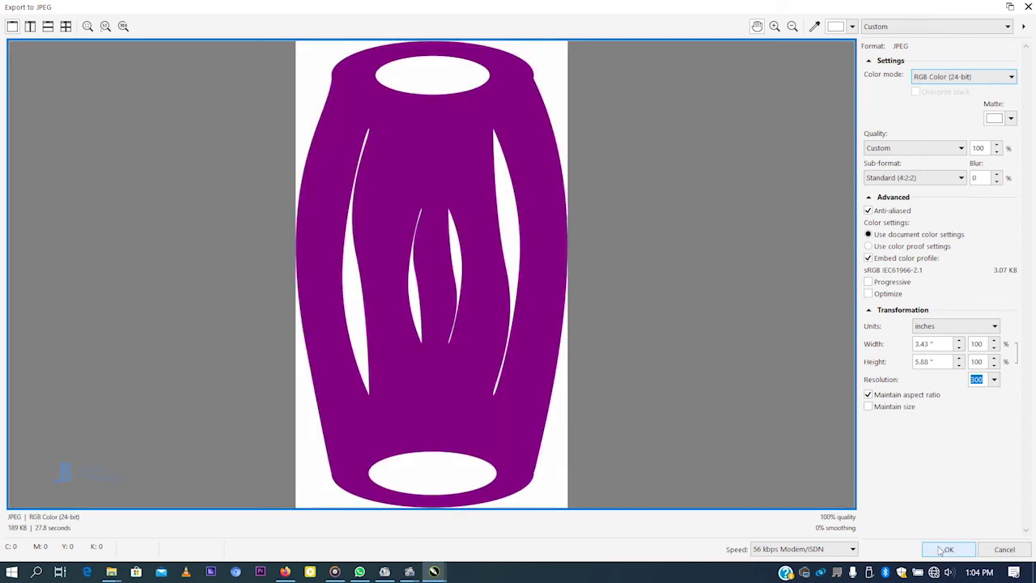
{"action": "left_click", "coordinate": [944, 550]}
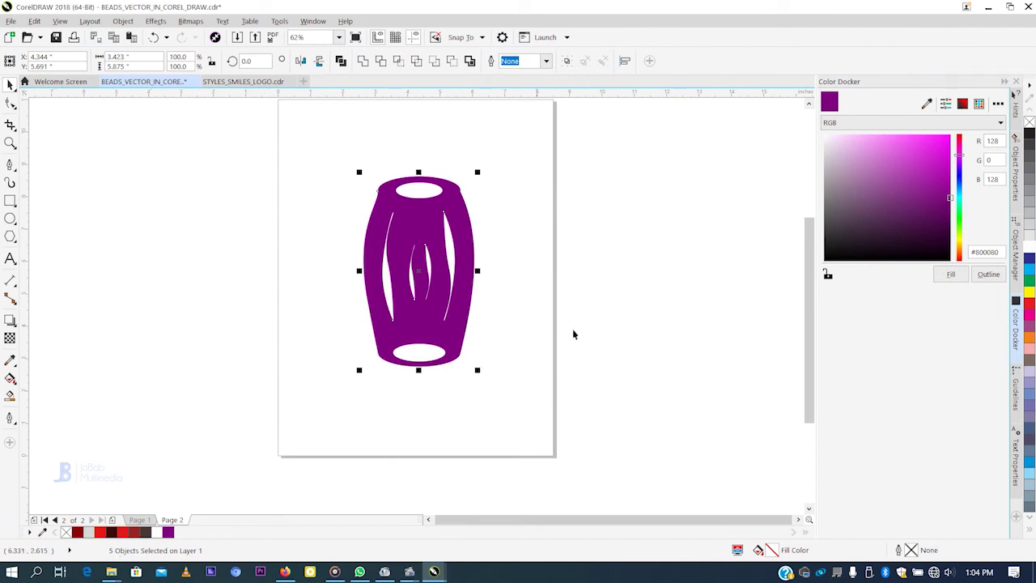
{"action": "left_click", "coordinate": [608, 298]}
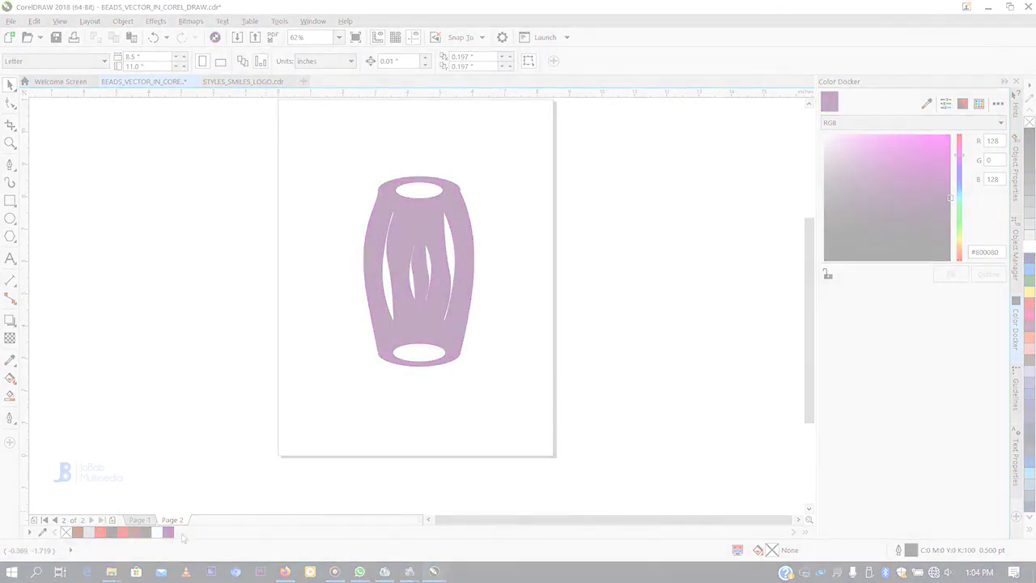